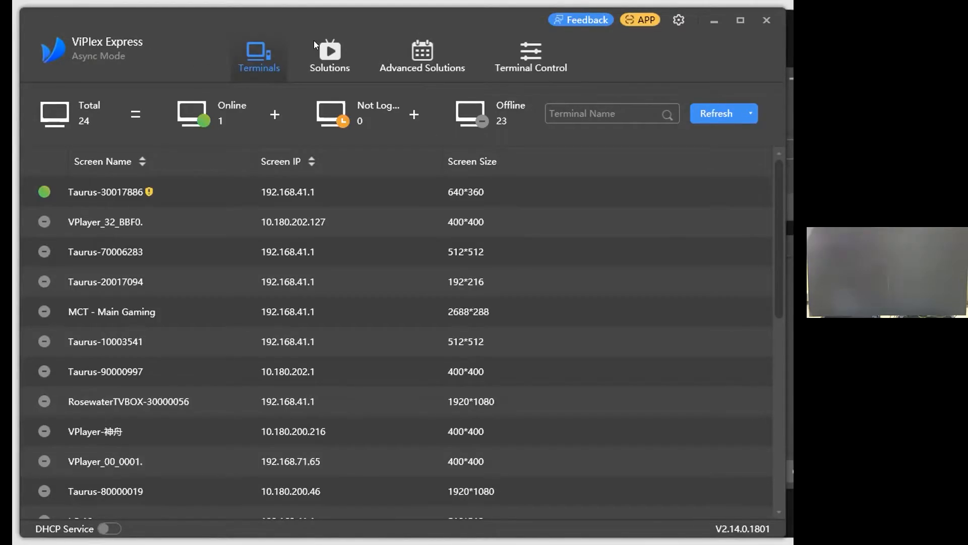
Step: View the available working modes in the settings and leave the current mode unchanged
{"action": "left_click", "coordinate": [678, 20]}
{"action": "mouse_move", "coordinate": [706, 57]}
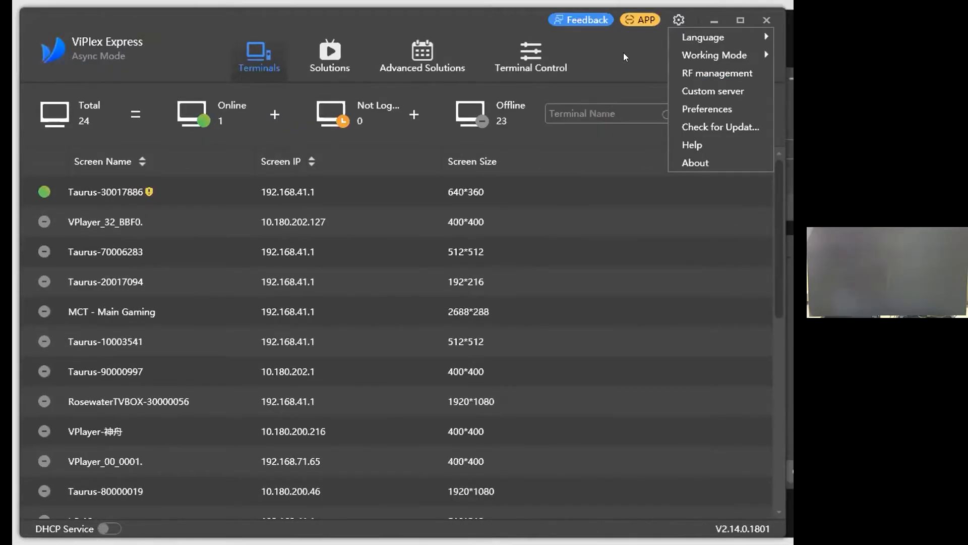
{"action": "mouse_move", "coordinate": [724, 55]}
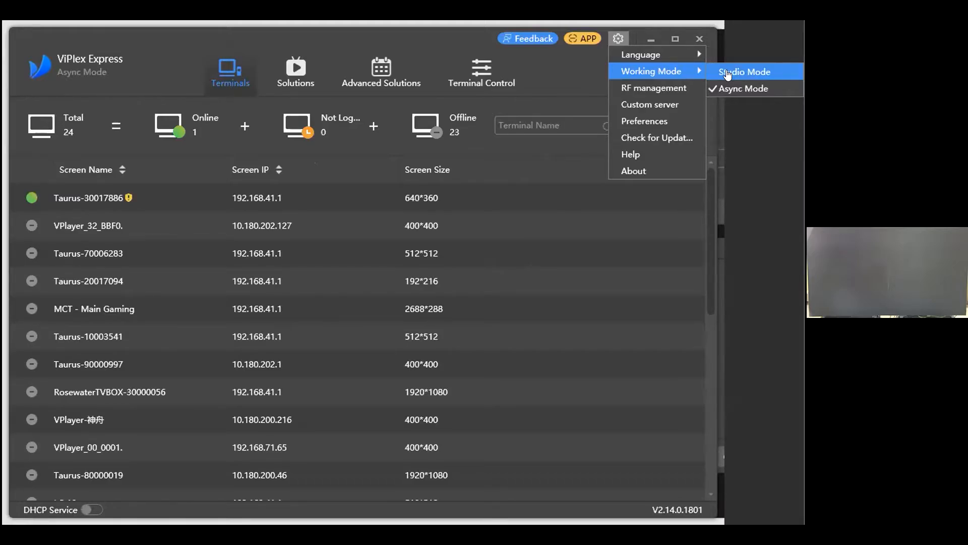
{"action": "left_click", "coordinate": [570, 79]}
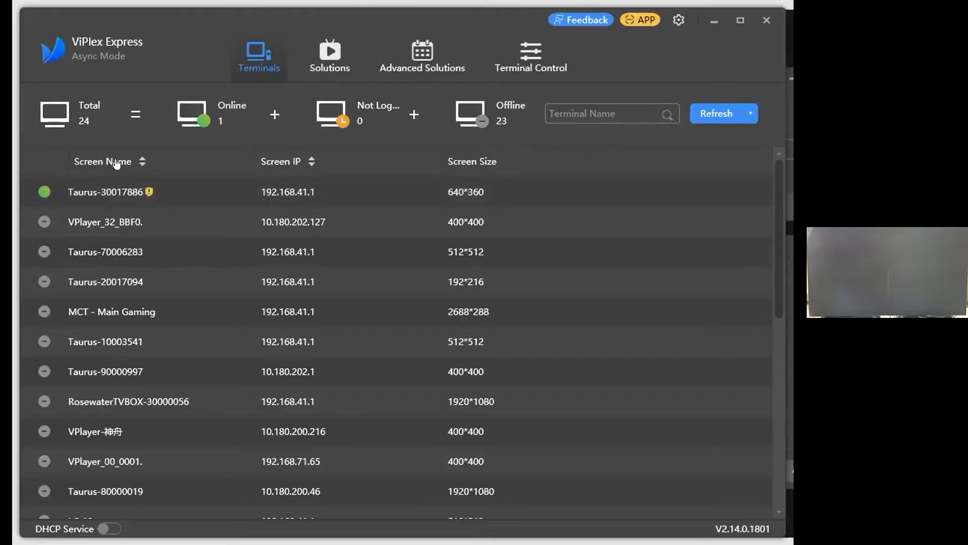
Step: Start a new regular solution named 12345667, view the terminals that can supply its resolution, and cancel the creation
{"action": "left_click", "coordinate": [329, 65]}
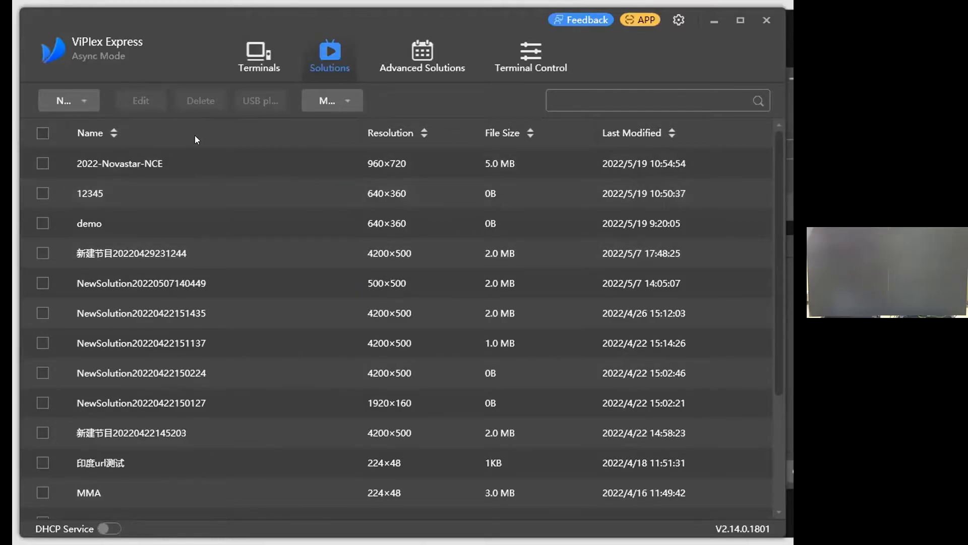
{"action": "left_click", "coordinate": [59, 102]}
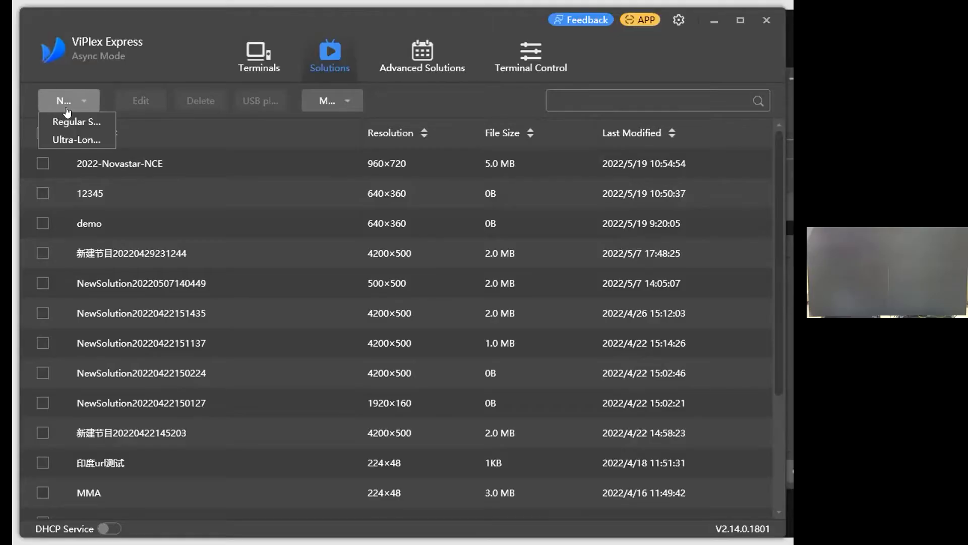
{"action": "left_click", "coordinate": [66, 122]}
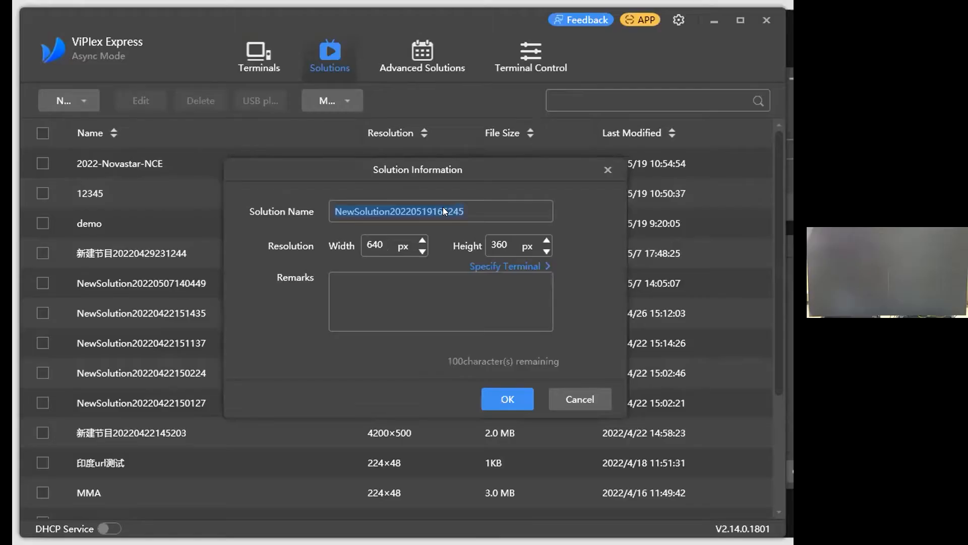
{"action": "type", "text": "dis"}
{"action": "key", "text": "BackSpace"}
{"action": "key", "text": "BackSpace"}
{"action": "key", "text": "BackSpace"}
{"action": "type", "text": "12345667"}
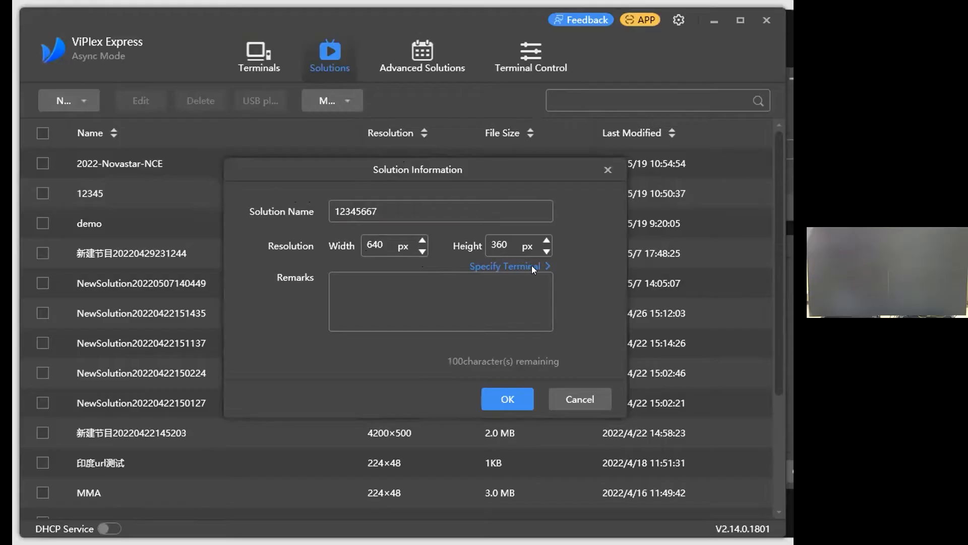
{"action": "left_click", "coordinate": [514, 266]}
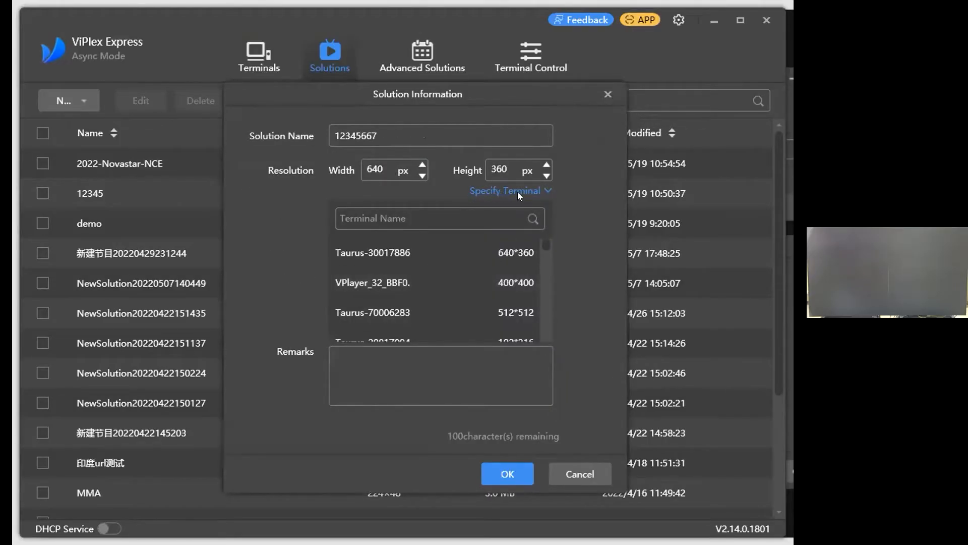
{"action": "left_click", "coordinate": [542, 187]}
{"action": "left_click", "coordinate": [558, 399]}
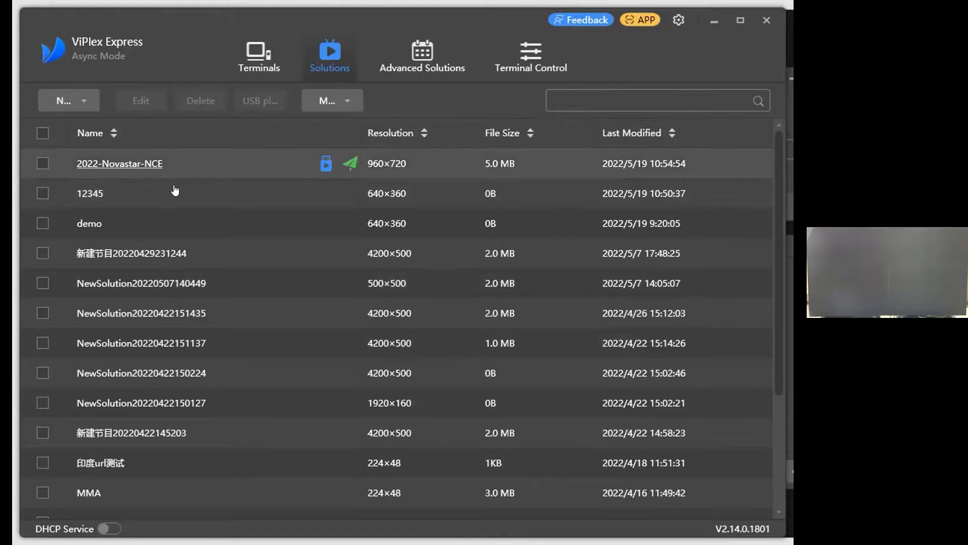
Step: Open the 2022-Novastar-NCE solution in the solution editor
{"action": "double_click", "coordinate": [415, 169]}
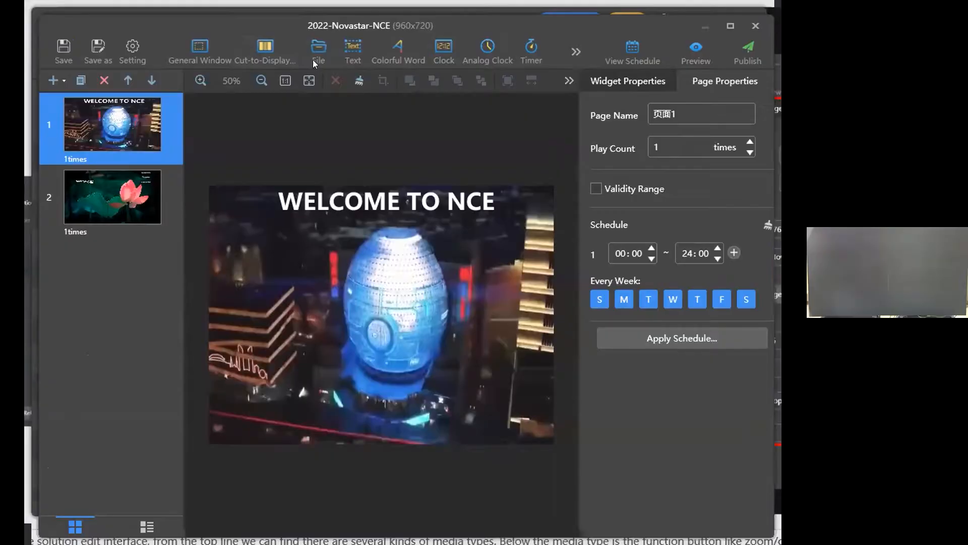
Step: Add a new text widget to the first page and delete it again
{"action": "left_click", "coordinate": [349, 51]}
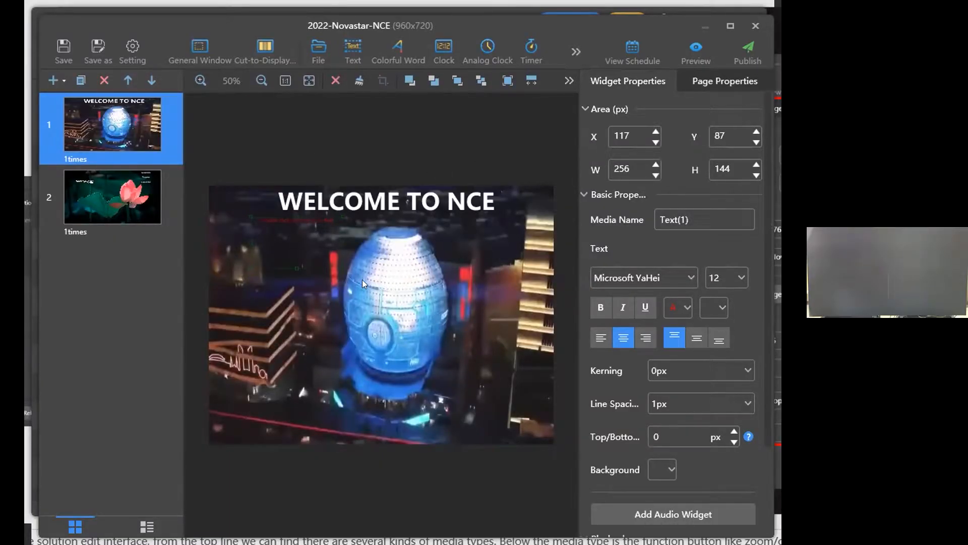
{"action": "scroll", "coordinate": [410, 272], "scroll_direction": "down", "scroll_amount": 3}
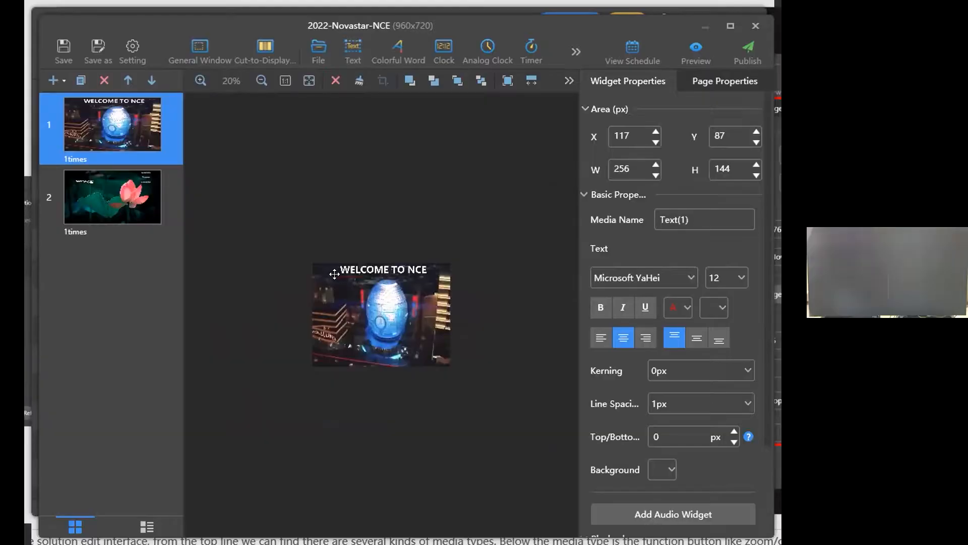
{"action": "left_click", "coordinate": [200, 82]}
{"action": "left_click", "coordinate": [201, 82]}
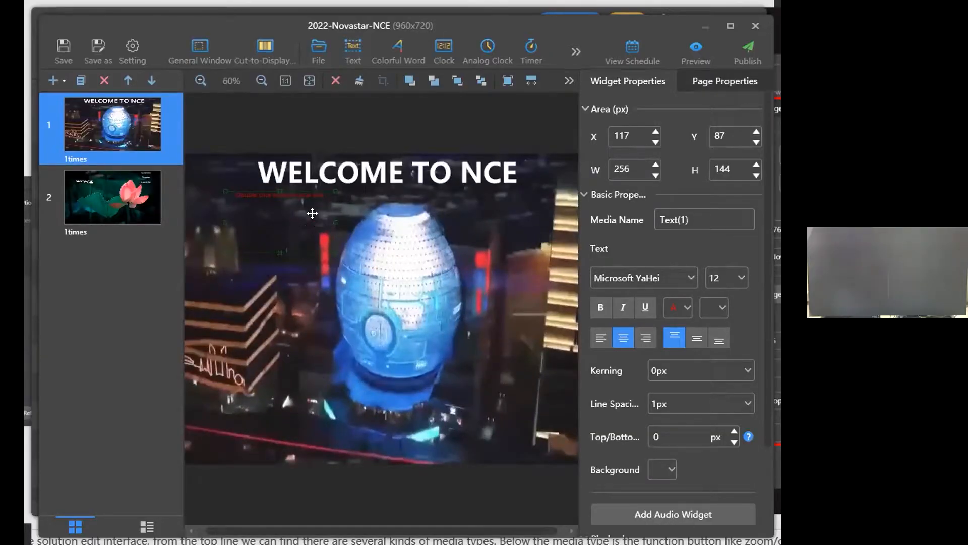
{"action": "left_click", "coordinate": [334, 82]}
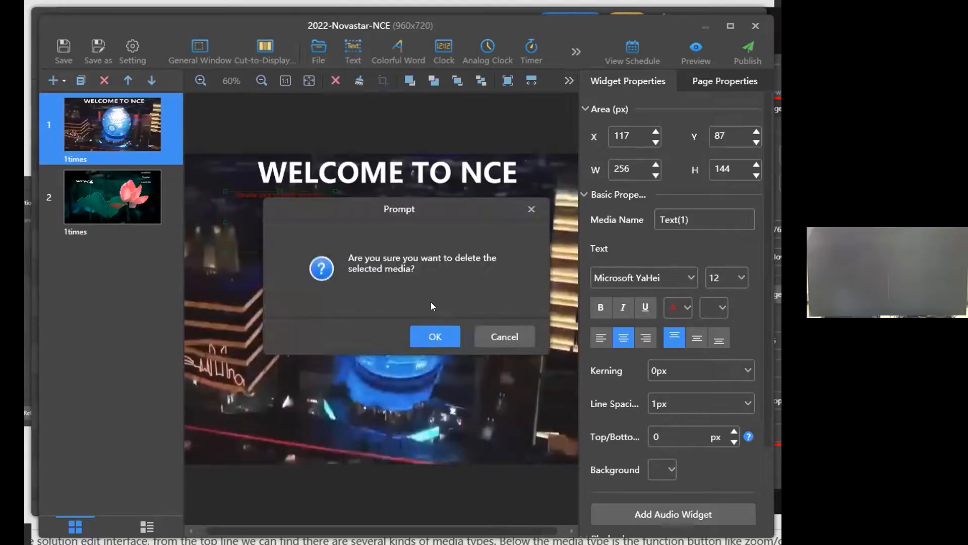
{"action": "left_click", "coordinate": [437, 336]}
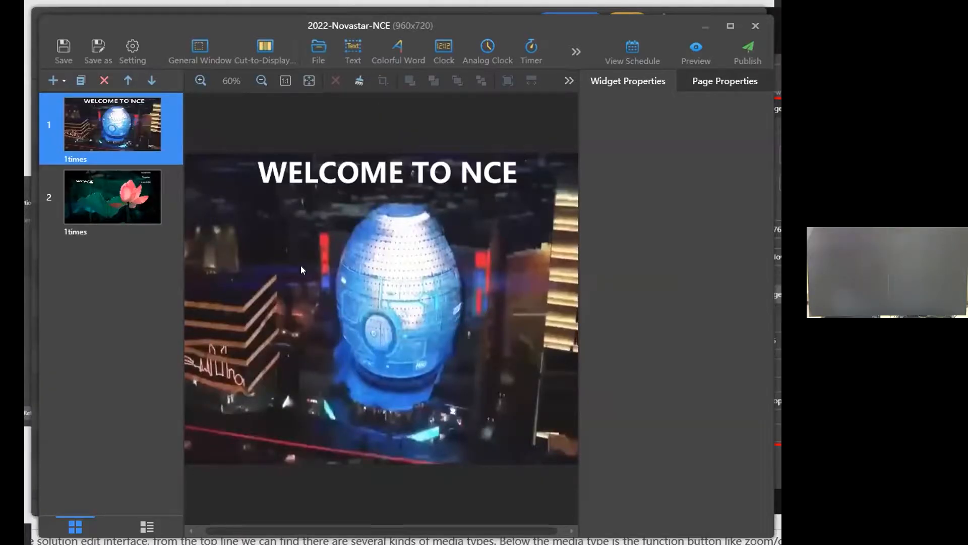
Step: Compare the widget properties of the first page's title text and its background video
{"action": "left_click", "coordinate": [390, 169]}
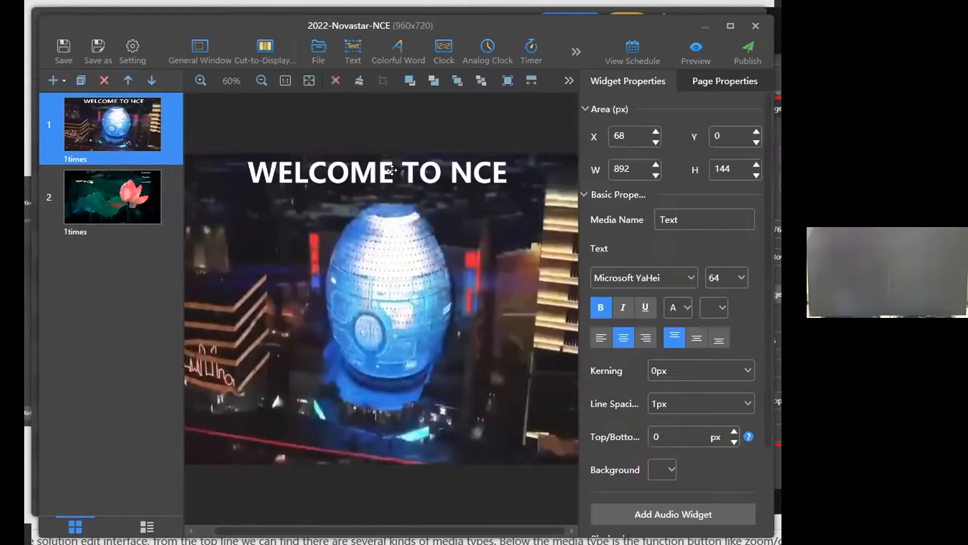
{"action": "left_click", "coordinate": [396, 250]}
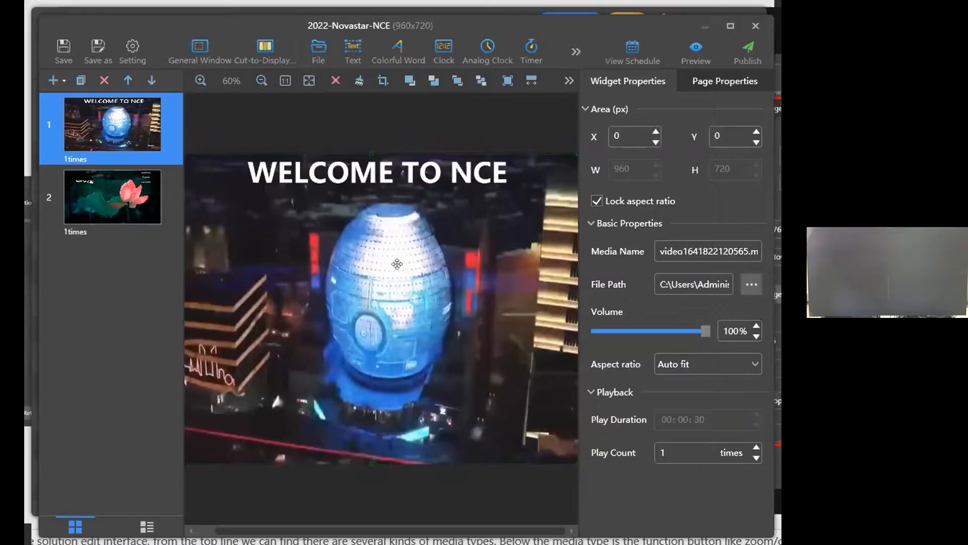
{"action": "left_click", "coordinate": [445, 171]}
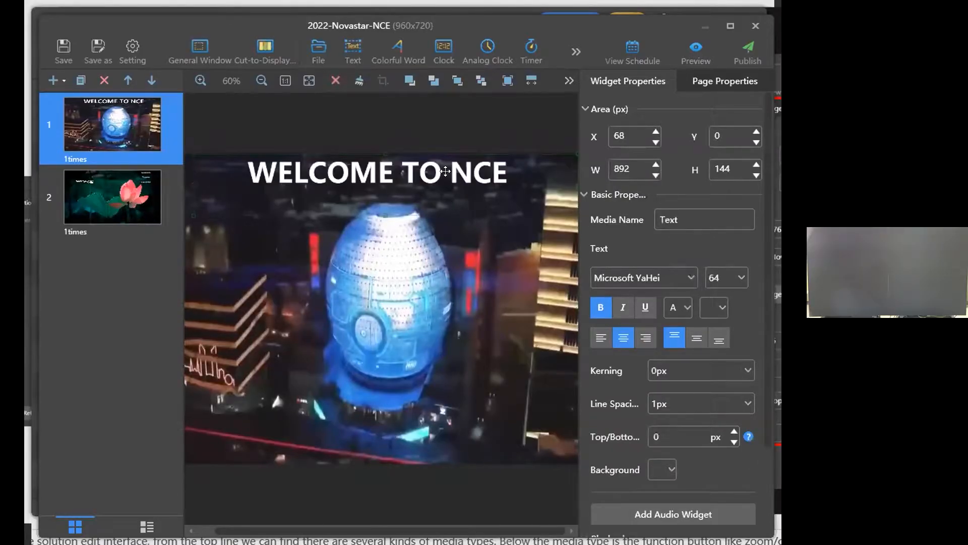
Step: Remove the trailing space after WELCOME TO NCE in the first page's title text
{"action": "double_click", "coordinate": [446, 171]}
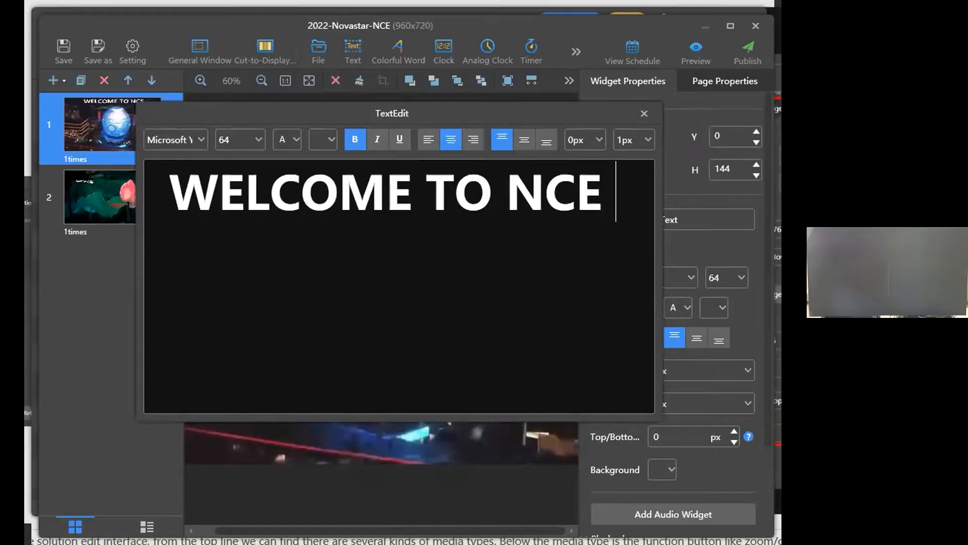
{"action": "key", "text": "BackSpace"}
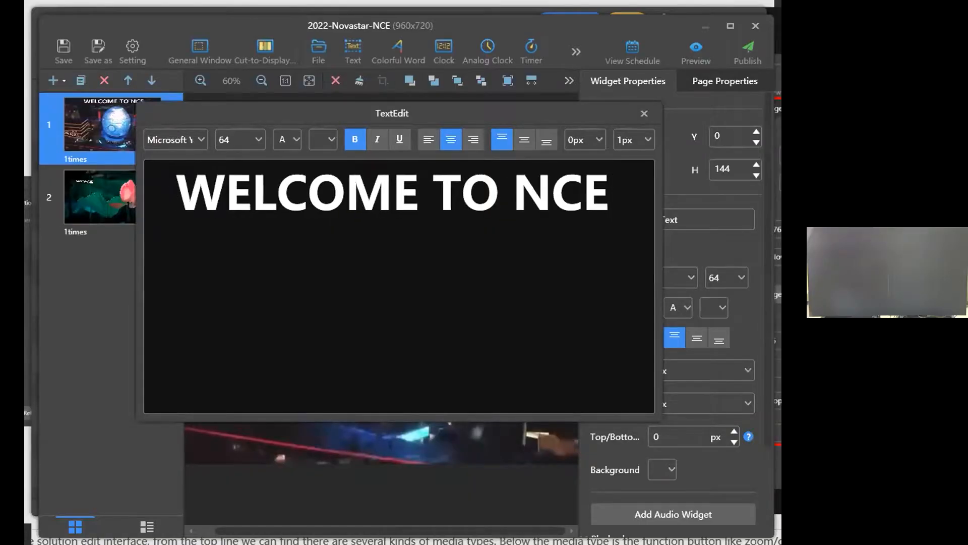
{"action": "left_click", "coordinate": [644, 114]}
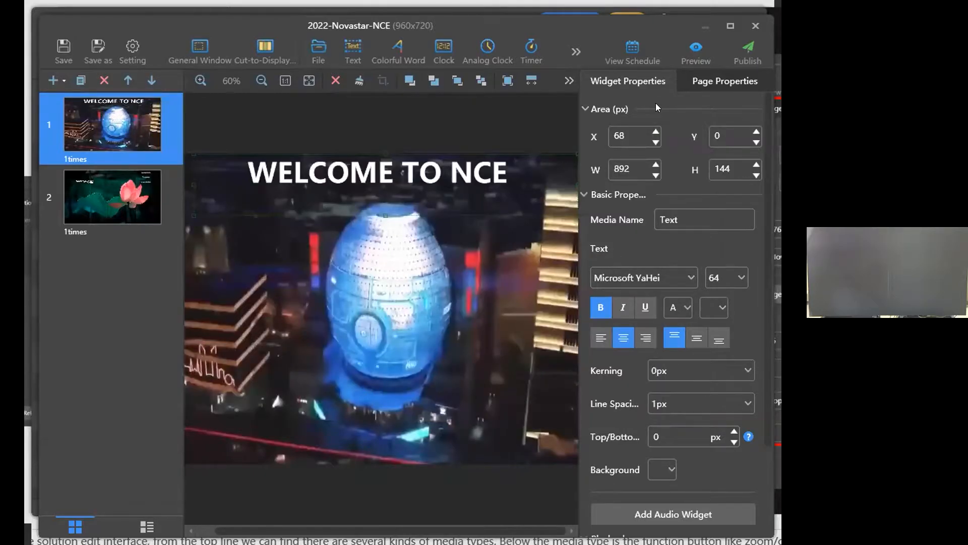
Step: Examine the title's playback settings, the second page's lotus image and the first page's video properties, and close the solution editor
{"action": "scroll", "coordinate": [657, 311], "scroll_direction": "down", "scroll_amount": 2}
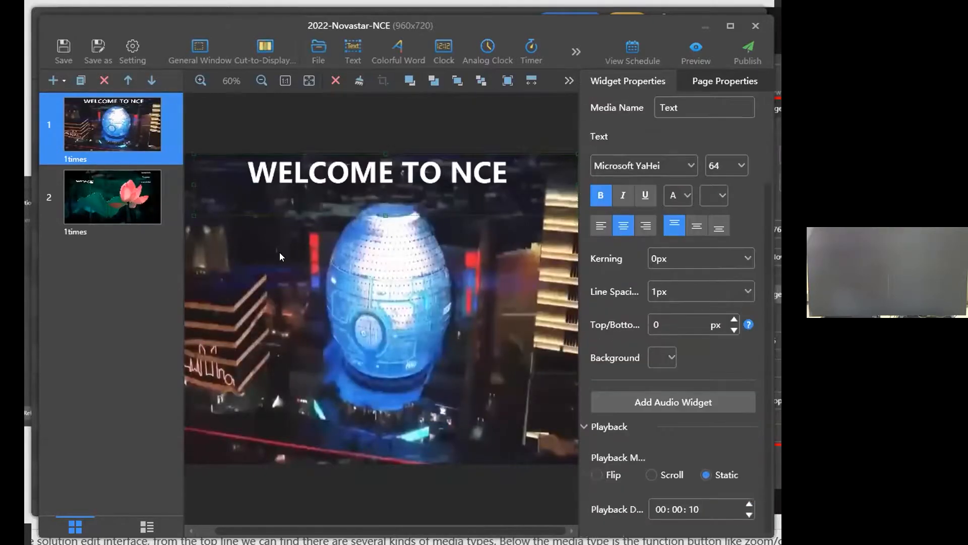
{"action": "left_click", "coordinate": [107, 189]}
{"action": "left_click", "coordinate": [341, 310]}
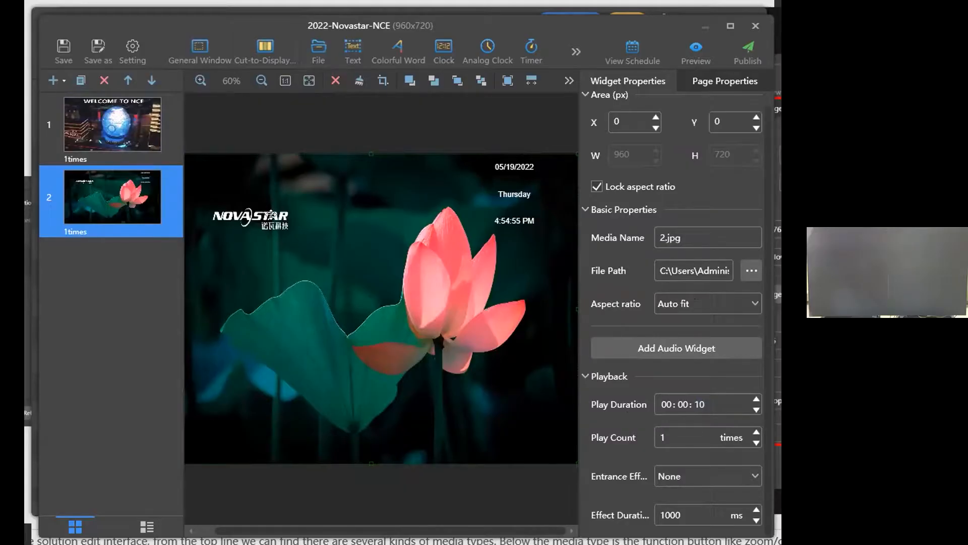
{"action": "left_click", "coordinate": [120, 138]}
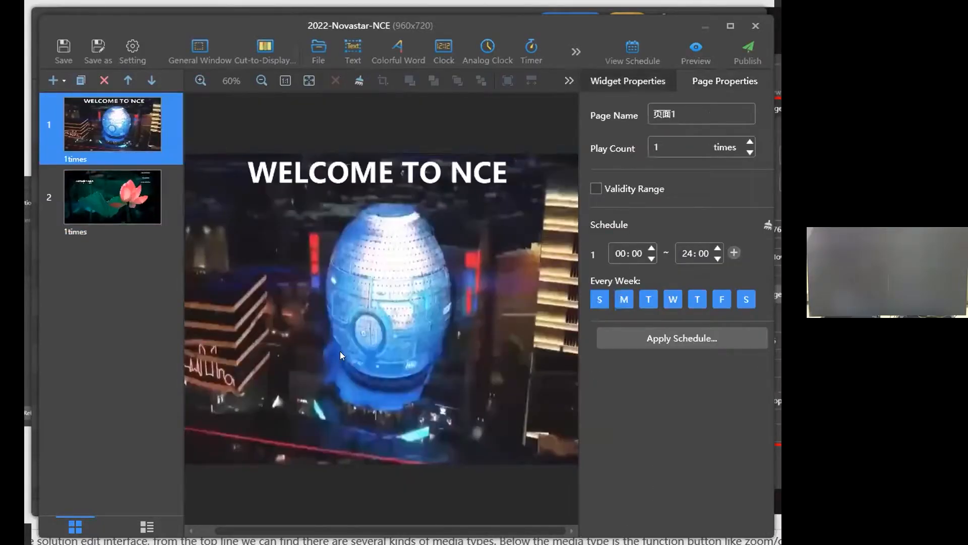
{"action": "left_click", "coordinate": [281, 292]}
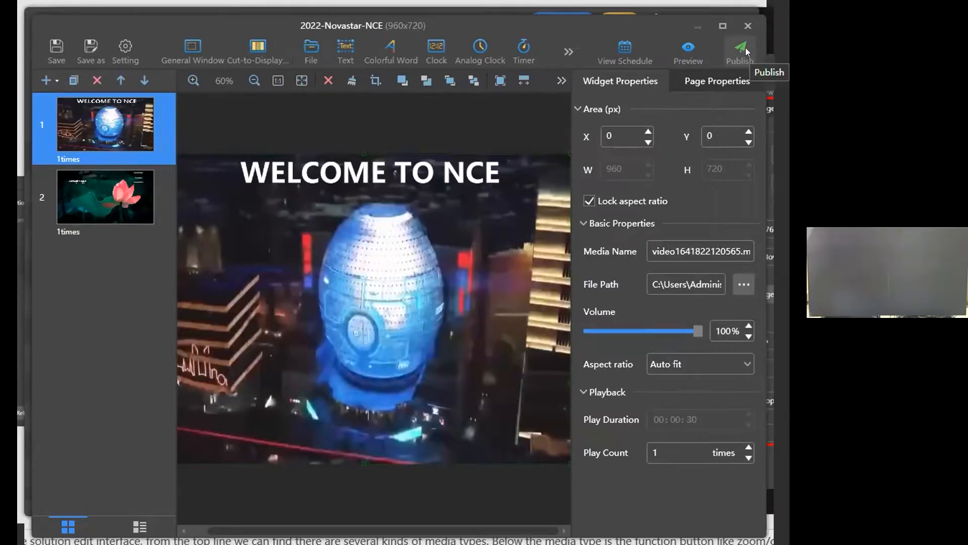
{"action": "left_click", "coordinate": [748, 25]}
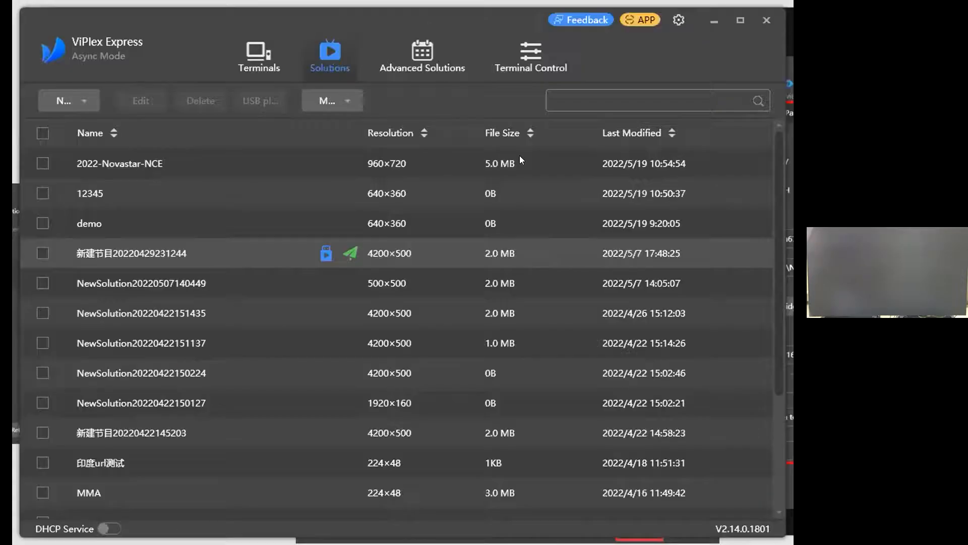
Step: Compare the management options for advanced solutions with those for regular solutions
{"action": "left_click", "coordinate": [409, 62]}
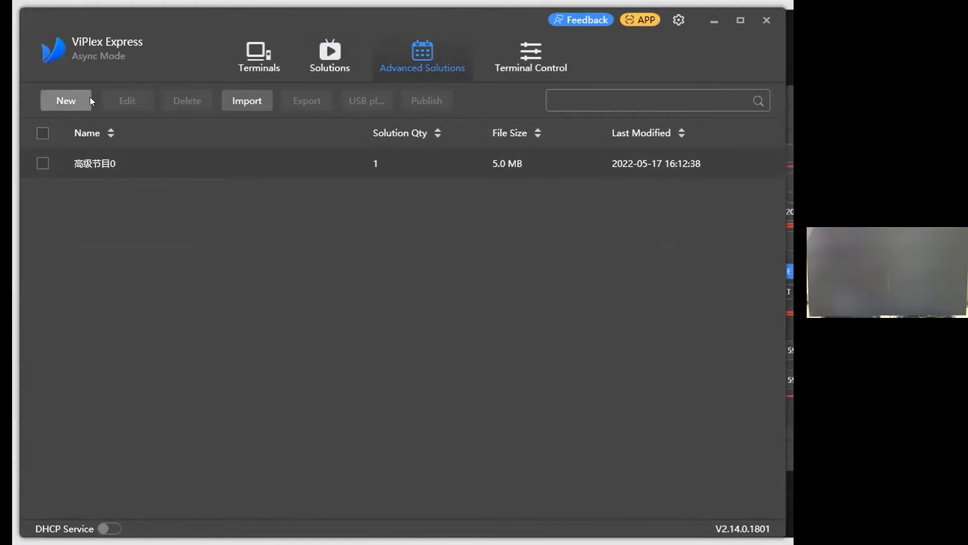
{"action": "left_click", "coordinate": [340, 56]}
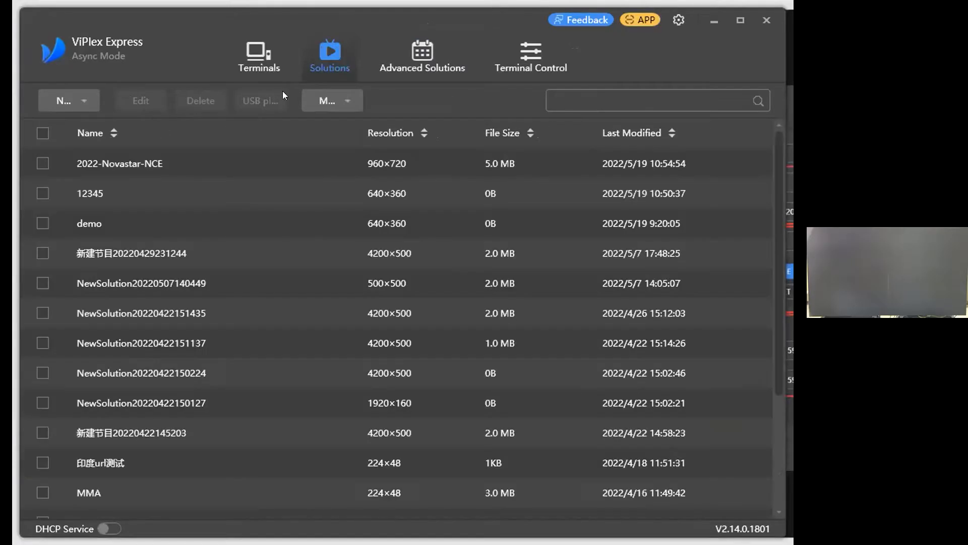
{"action": "left_click", "coordinate": [411, 48]}
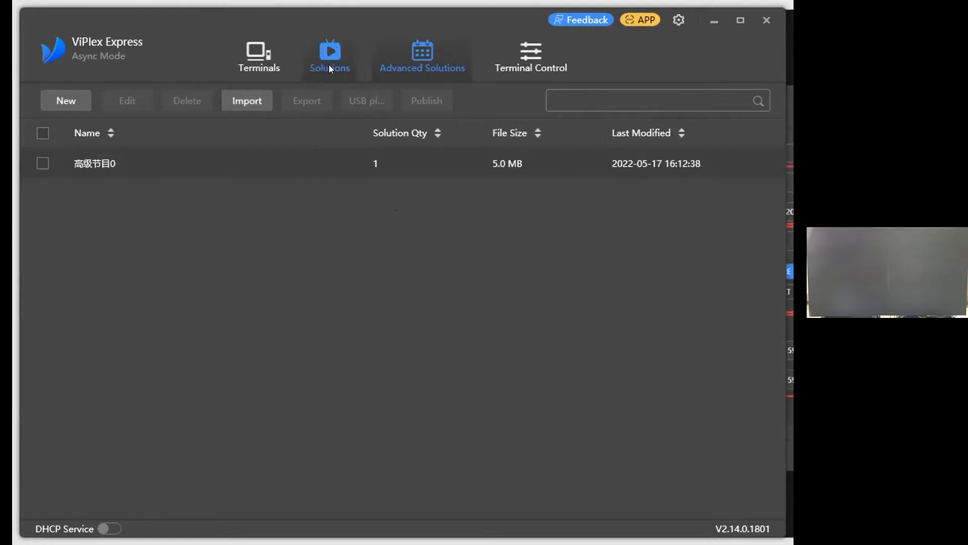
{"action": "left_click", "coordinate": [398, 59]}
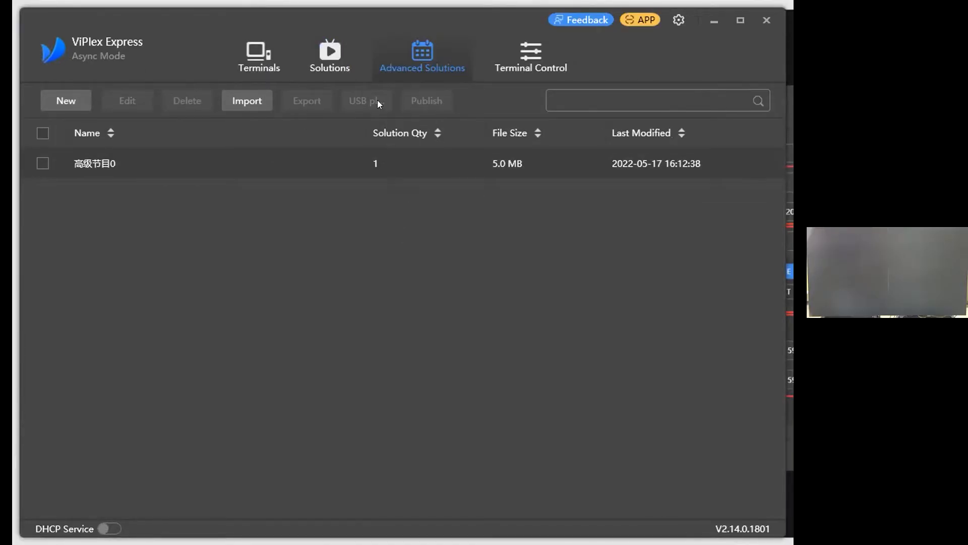
Step: Open the export dialog for the 2022-Novastar-NCE regular solution
{"action": "left_click", "coordinate": [335, 67]}
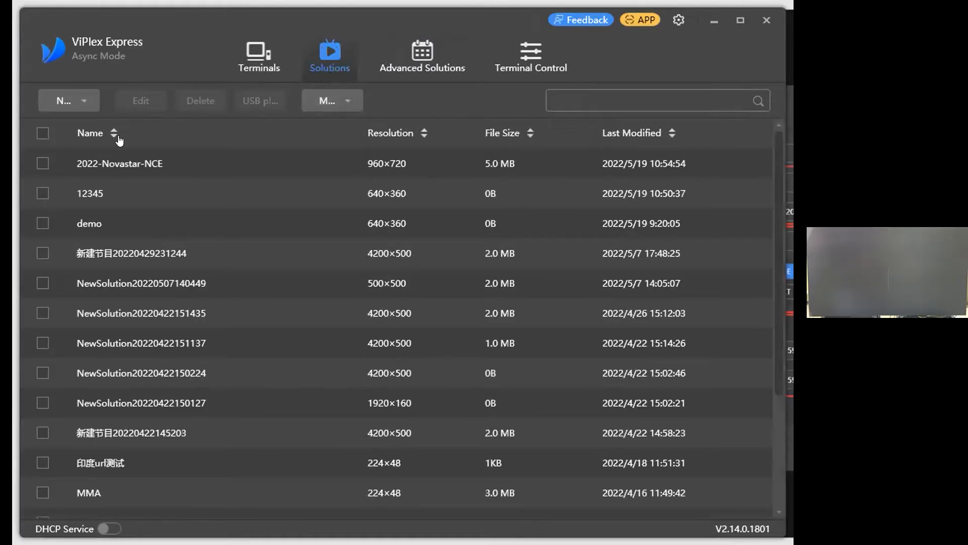
{"action": "left_click", "coordinate": [41, 163]}
{"action": "left_click", "coordinate": [331, 100]}
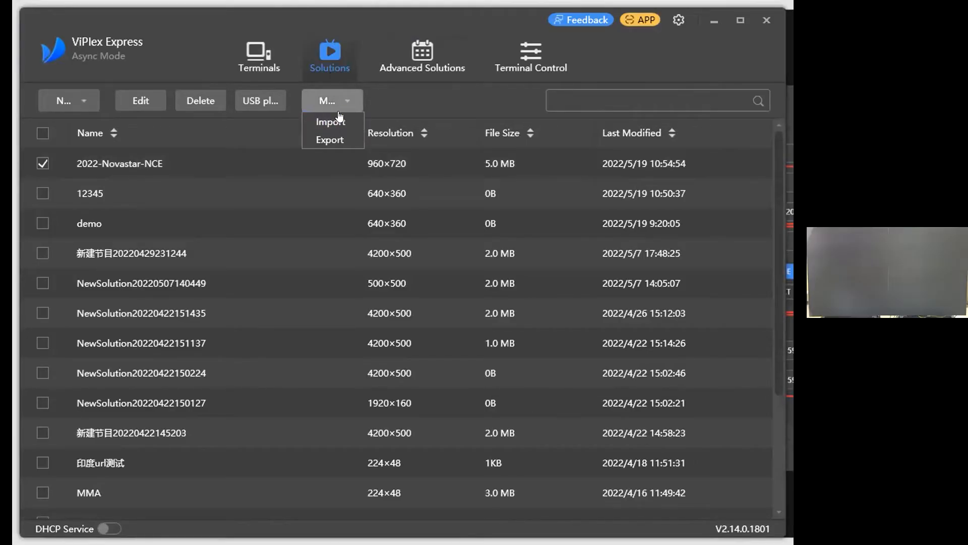
{"action": "left_click", "coordinate": [352, 144]}
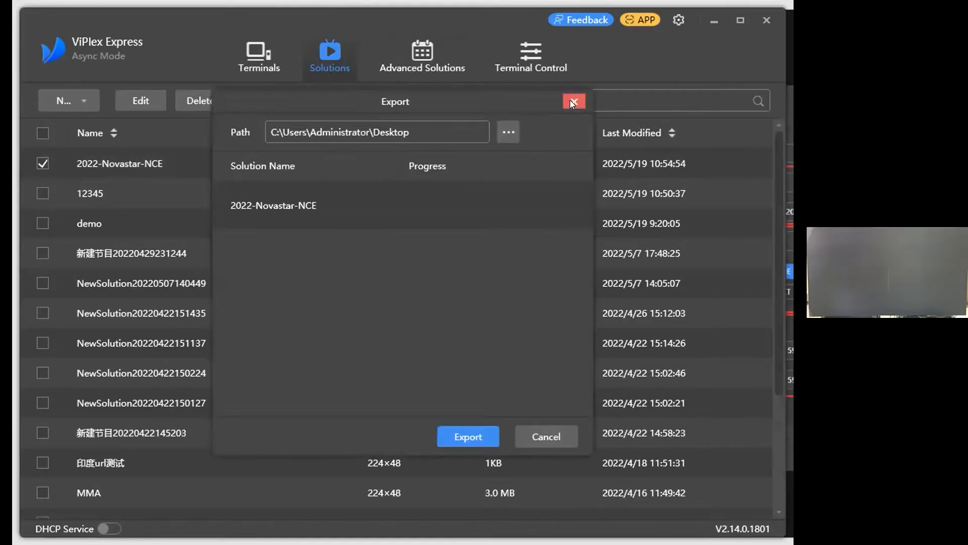
Step: Return to the regular solutions by way of the advanced ones and open the solution import dialog
{"action": "left_click", "coordinate": [431, 63]}
{"action": "left_click", "coordinate": [336, 40]}
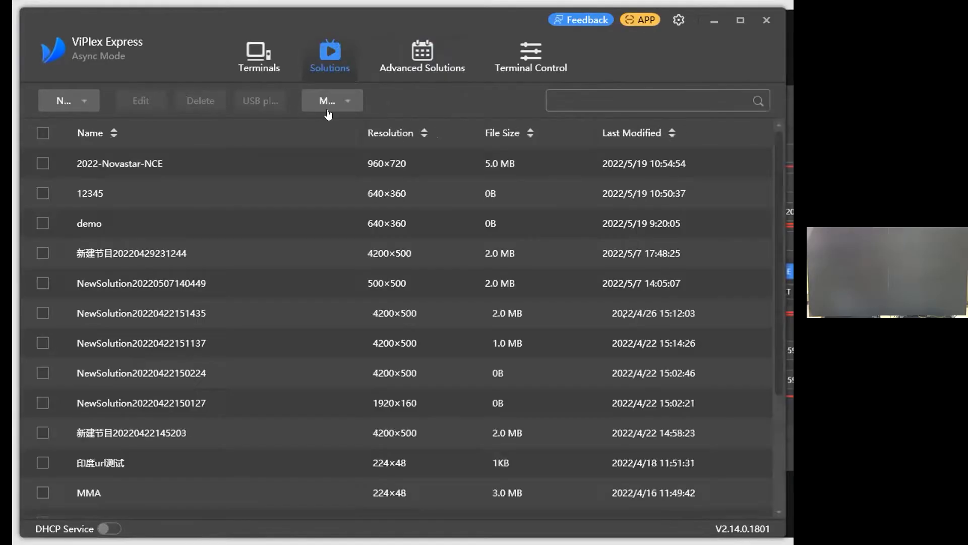
{"action": "left_click", "coordinate": [328, 101]}
{"action": "left_click", "coordinate": [328, 121]}
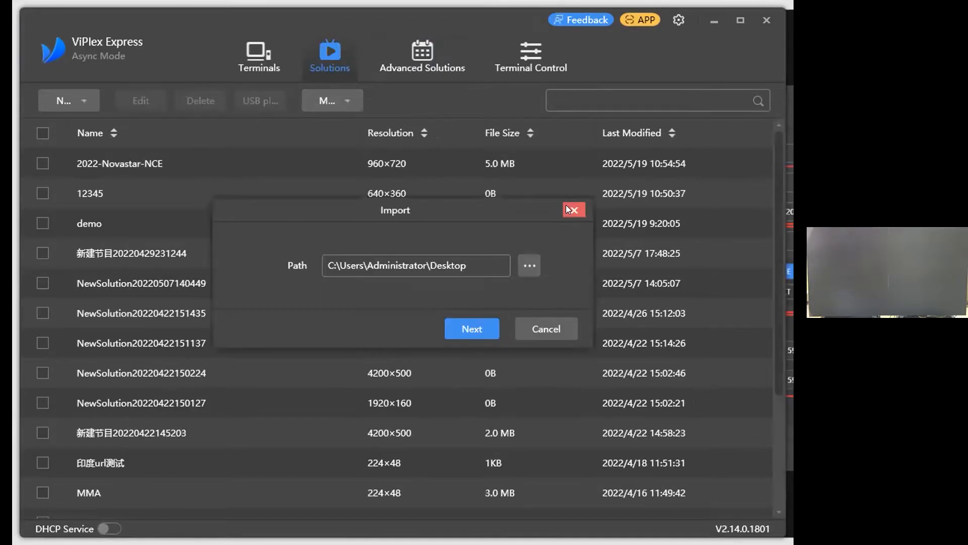
Step: Leave the import dialog, start a new advanced solution, and examine the playback plan's settings and its list of selectable solutions
{"action": "left_click", "coordinate": [569, 210]}
{"action": "left_click", "coordinate": [424, 68]}
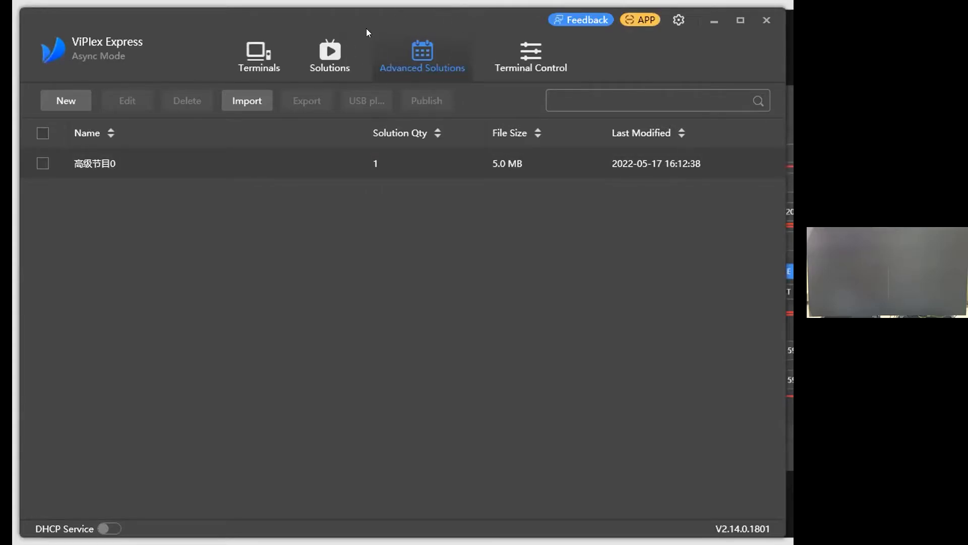
{"action": "left_click", "coordinate": [57, 112]}
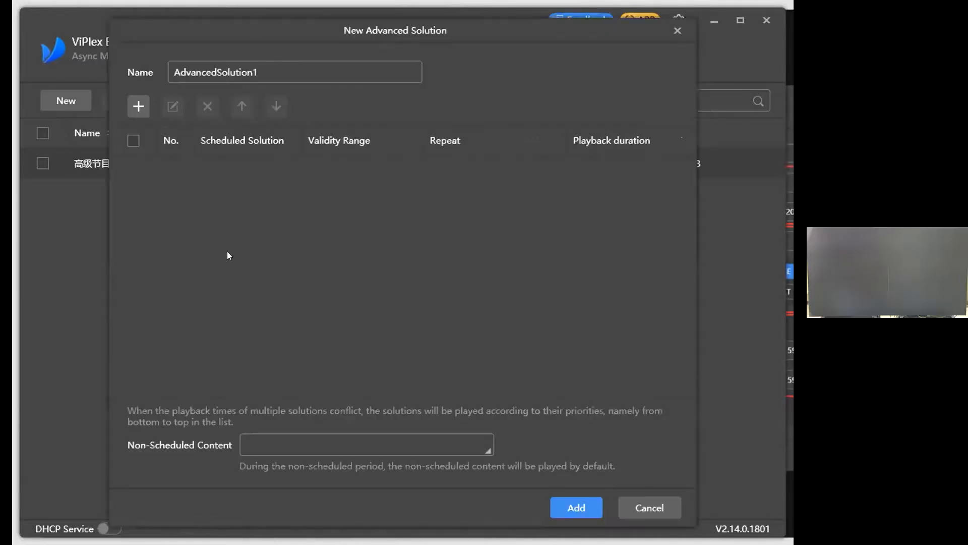
{"action": "left_click", "coordinate": [139, 110]}
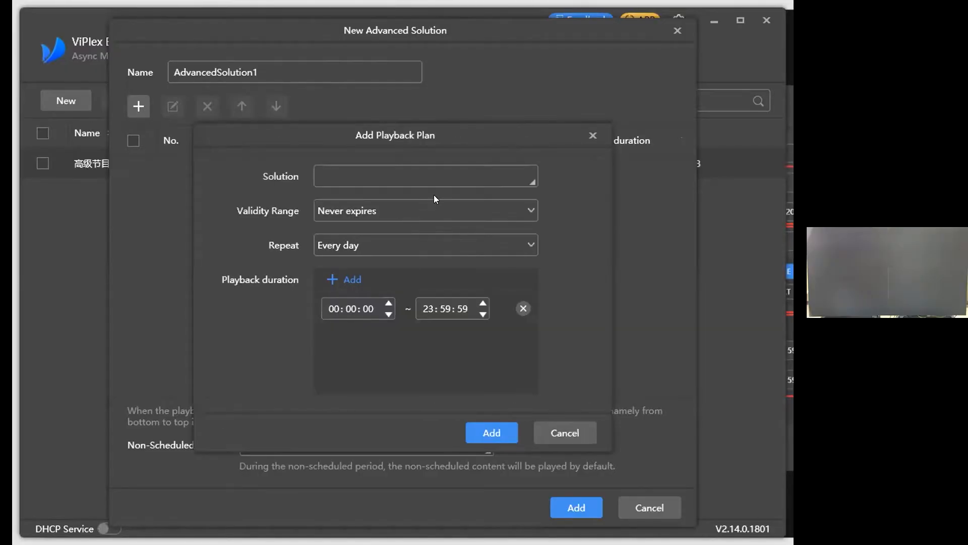
{"action": "left_click", "coordinate": [351, 176]}
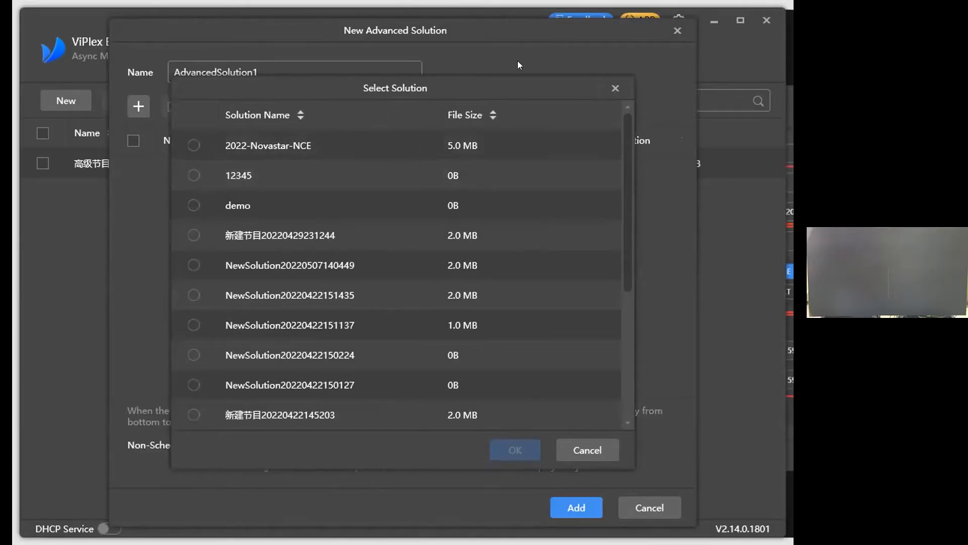
{"action": "left_click", "coordinate": [604, 87]}
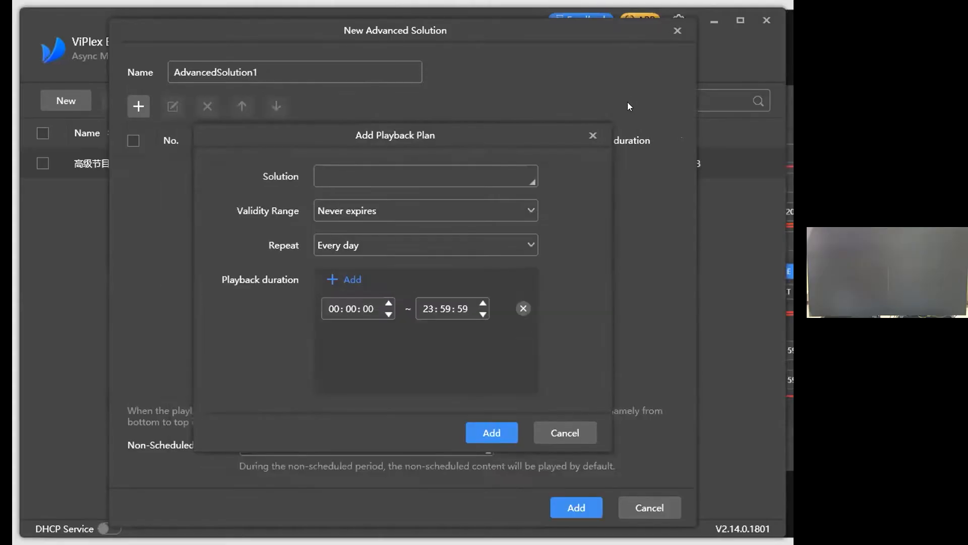
{"action": "left_click", "coordinate": [598, 134]}
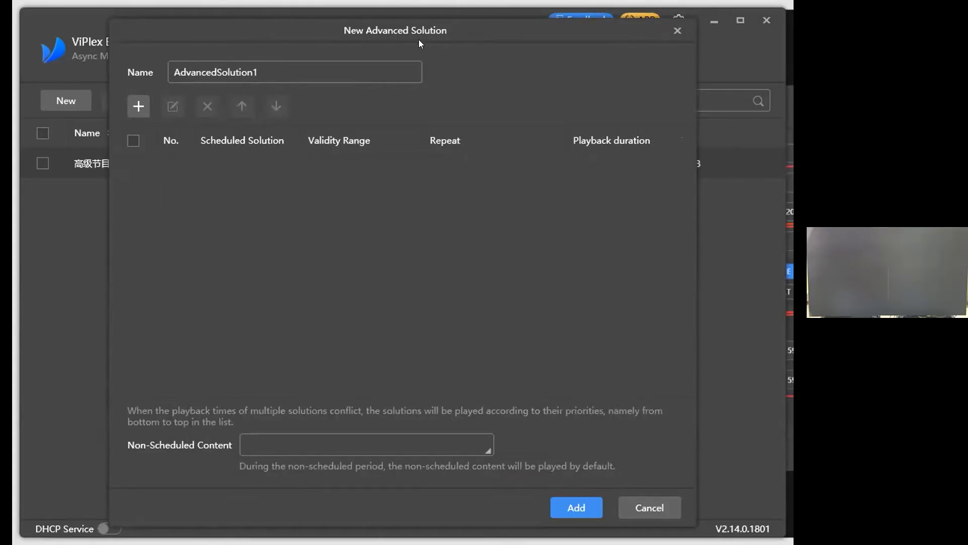
Step: Reopen the playback plan, try choosing 2022-Novastar-NCE as its solution, and cancel the selection
{"action": "left_click", "coordinate": [133, 109]}
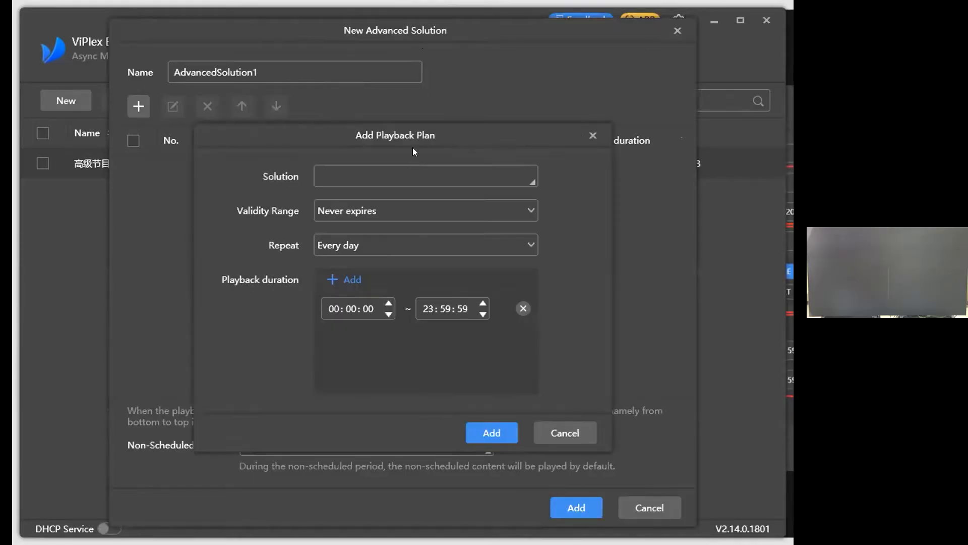
{"action": "left_click", "coordinate": [390, 176]}
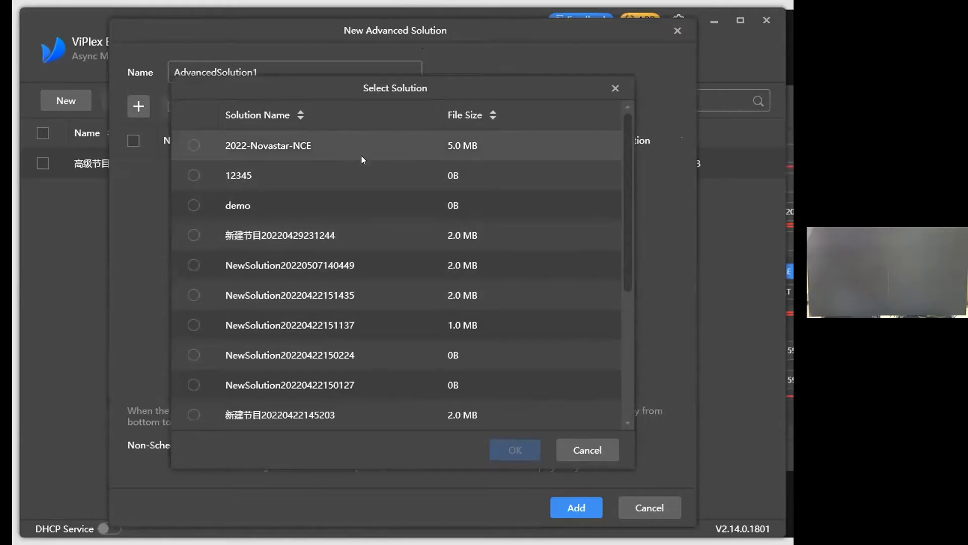
{"action": "left_click", "coordinate": [396, 146]}
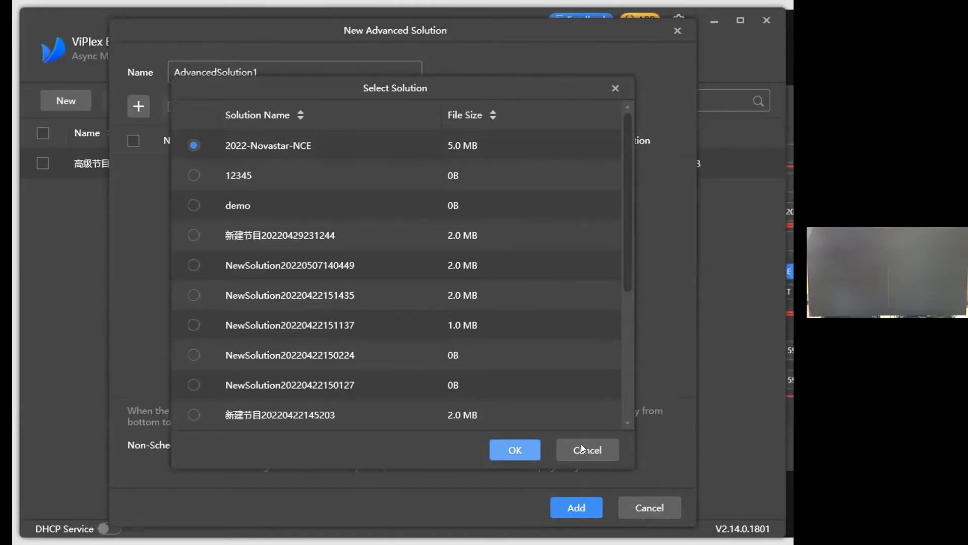
{"action": "left_click", "coordinate": [598, 445]}
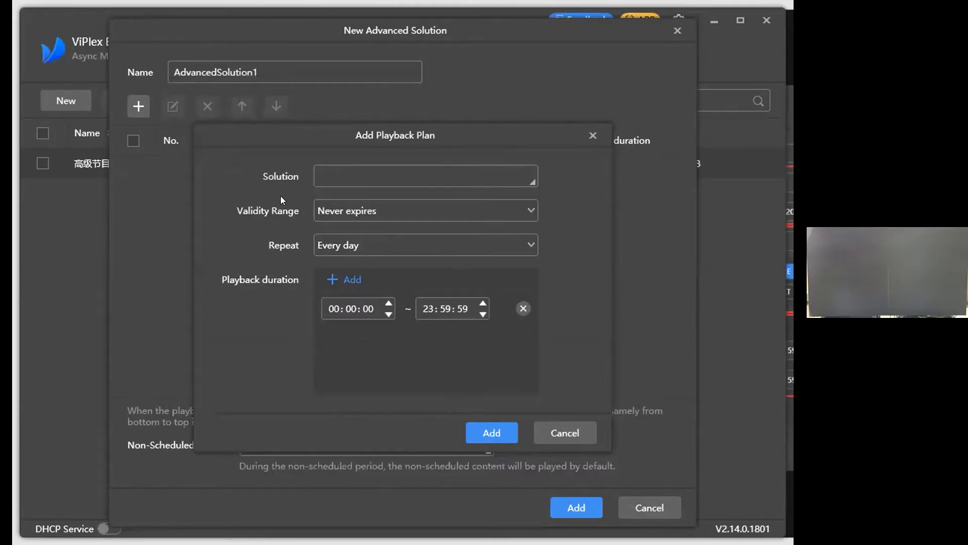
Step: Examine the playback plan's Custom options for validity range and repeat, and cancel the plan
{"action": "left_click", "coordinate": [384, 211]}
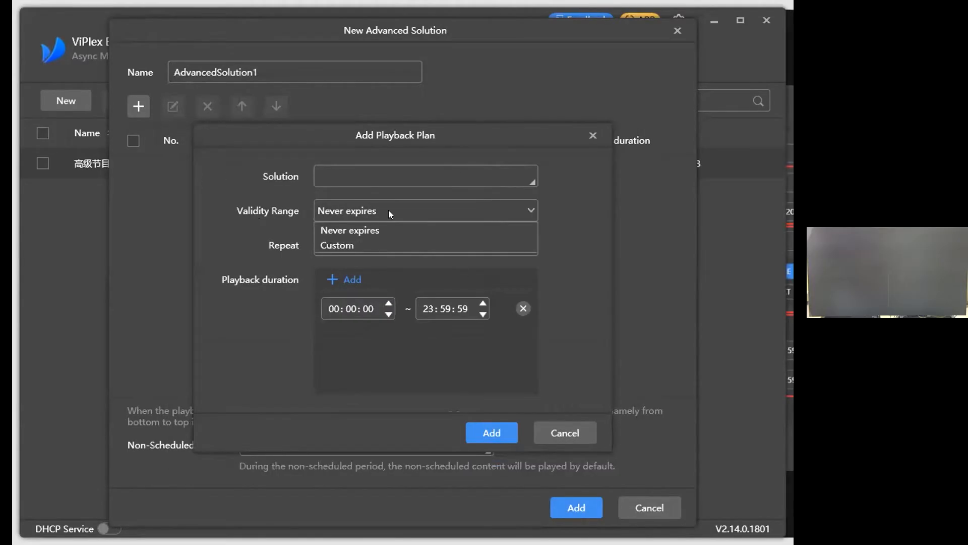
{"action": "left_click", "coordinate": [351, 245]}
{"action": "left_click", "coordinate": [338, 266]}
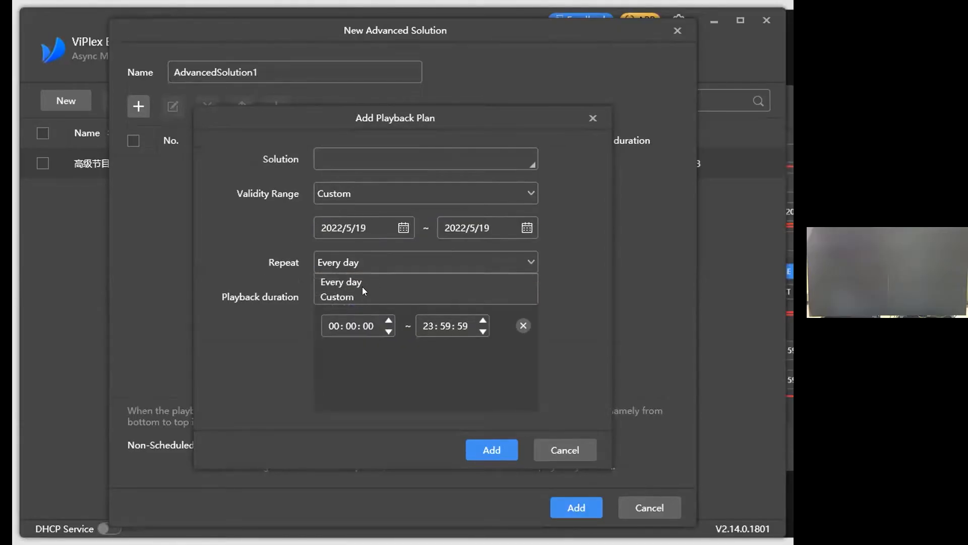
{"action": "left_click", "coordinate": [349, 295]}
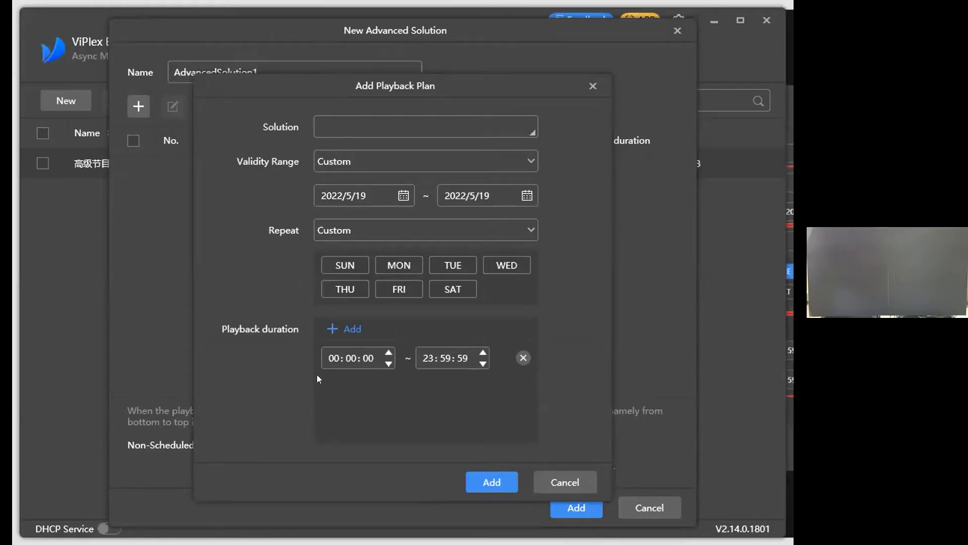
{"action": "left_click", "coordinate": [556, 478]}
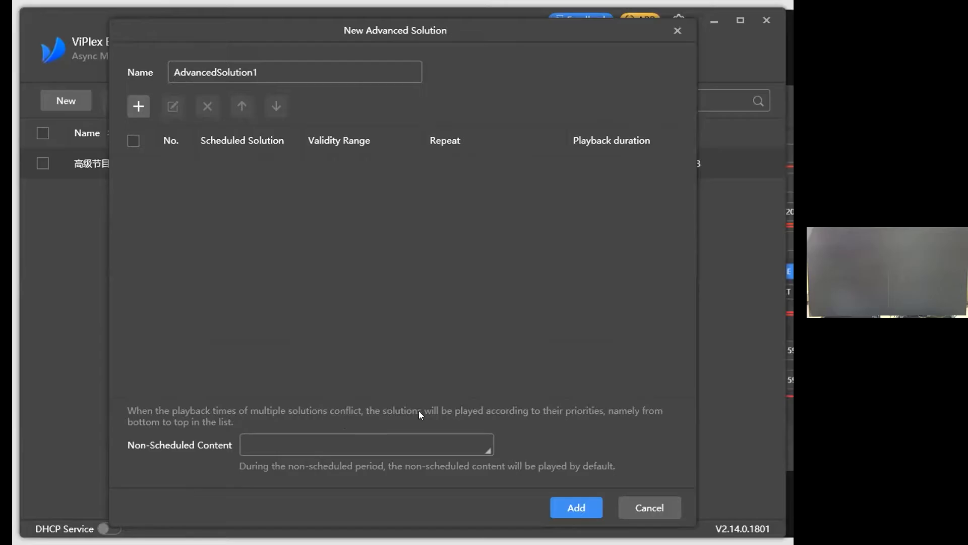
Step: Examine the solutions available as non-scheduled content and cancel the new advanced solution
{"action": "left_click", "coordinate": [453, 450]}
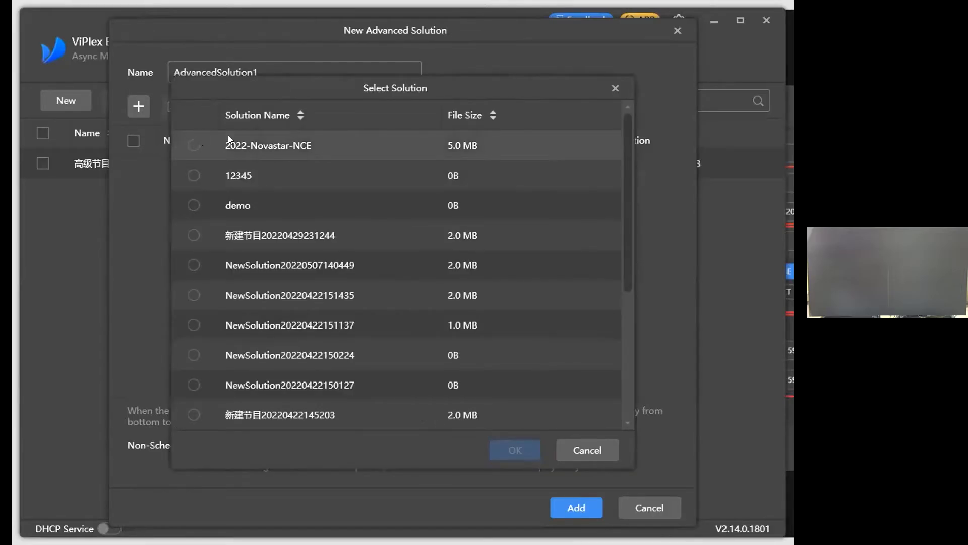
{"action": "left_click", "coordinate": [615, 88]}
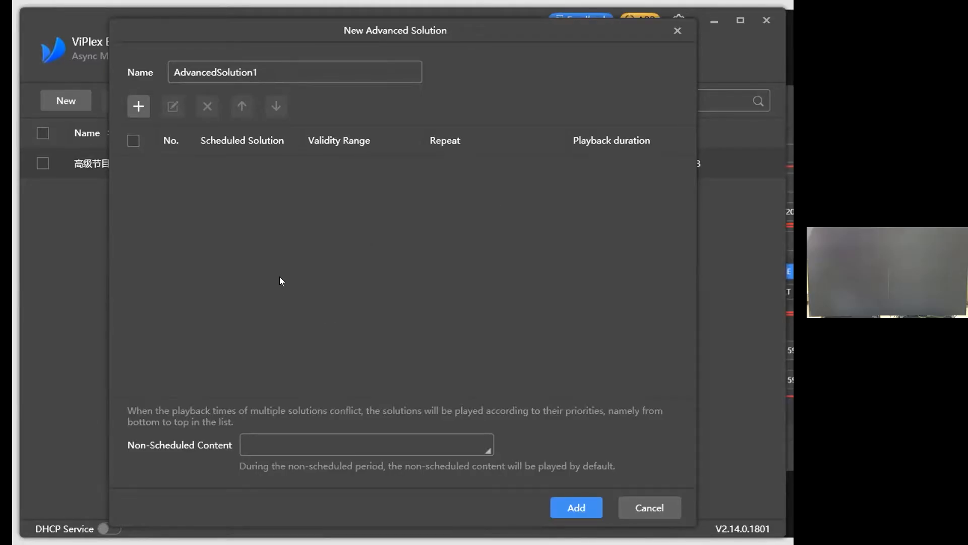
{"action": "left_click", "coordinate": [298, 450]}
{"action": "left_click", "coordinate": [616, 89]}
{"action": "left_click", "coordinate": [655, 507]}
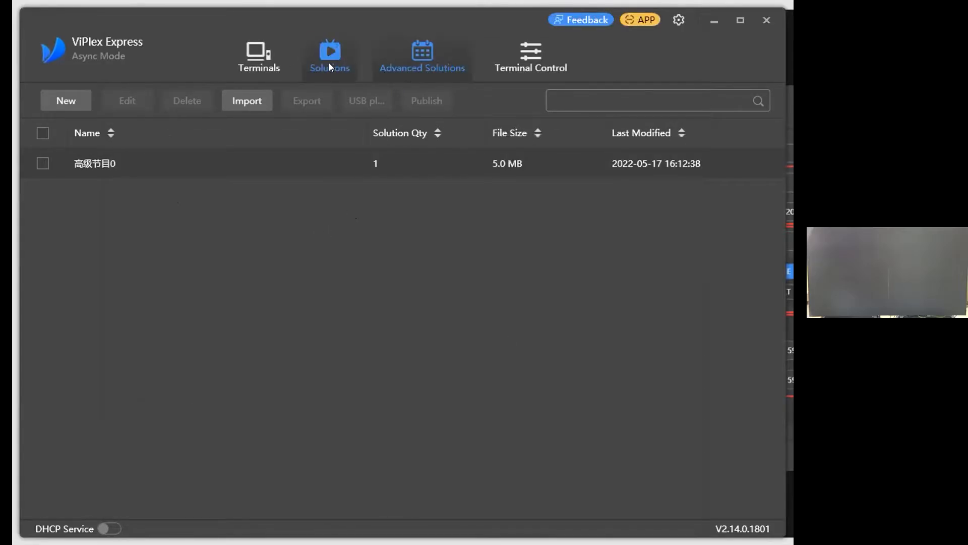
Step: Publish the regular solution 2022-Novastar-NCE to the terminal Taurus-30017886
{"action": "left_click", "coordinate": [348, 73]}
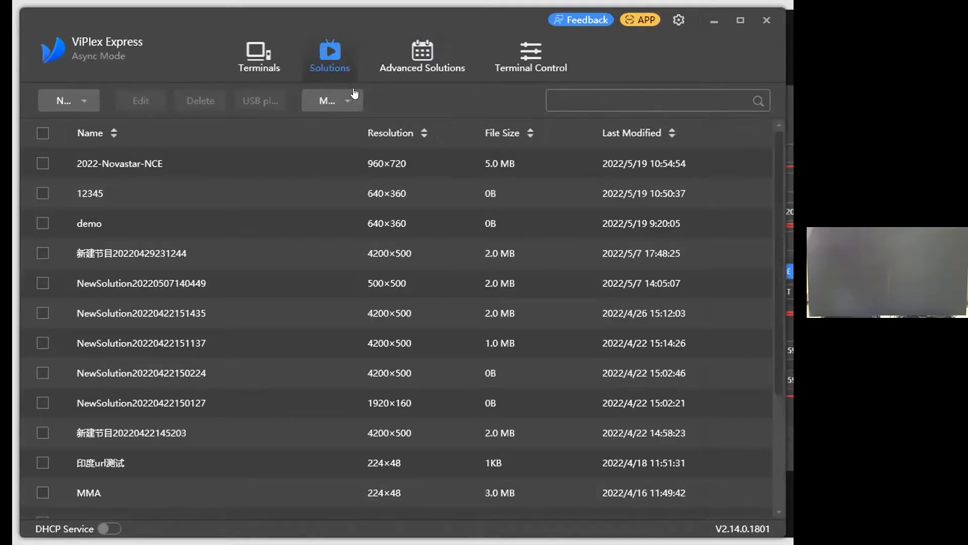
{"action": "mouse_move", "coordinate": [275, 159]}
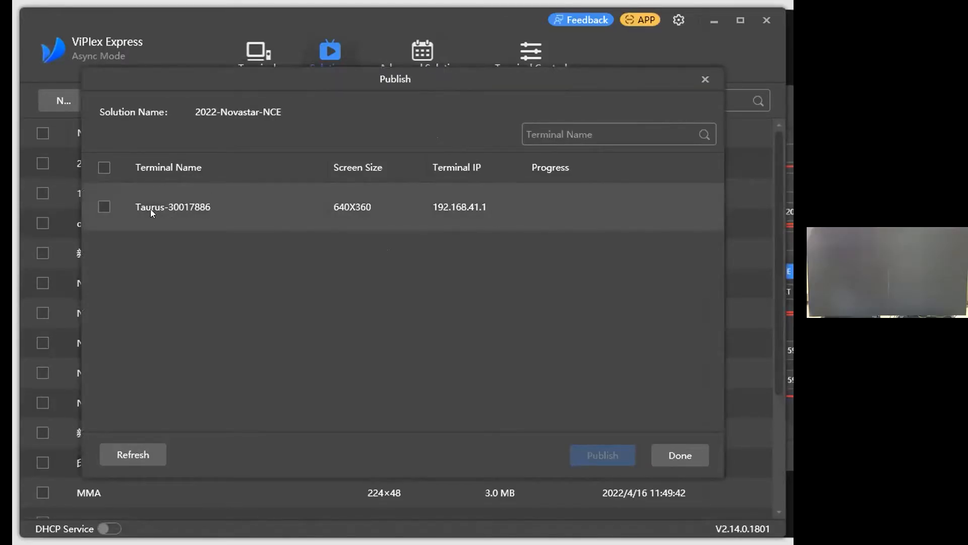
{"action": "left_click", "coordinate": [123, 205]}
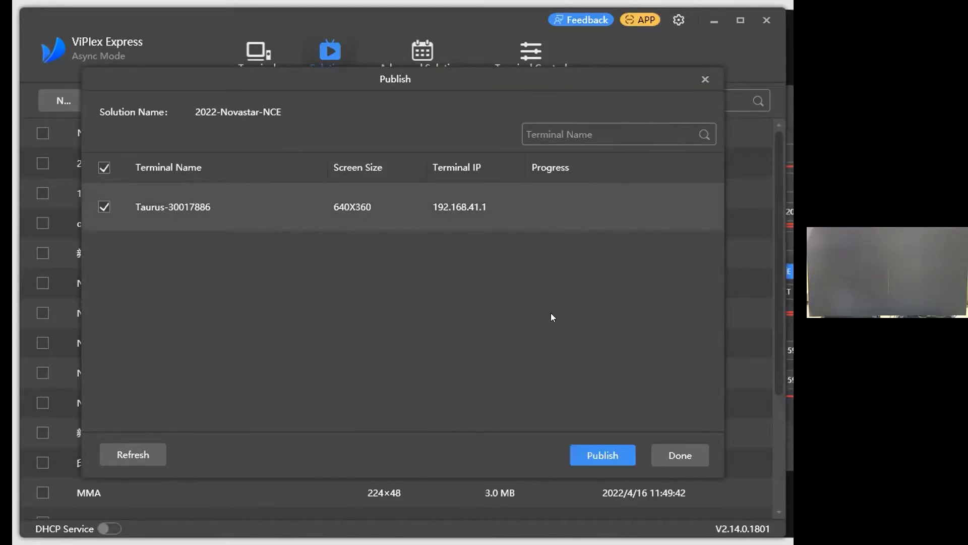
{"action": "left_click", "coordinate": [603, 450]}
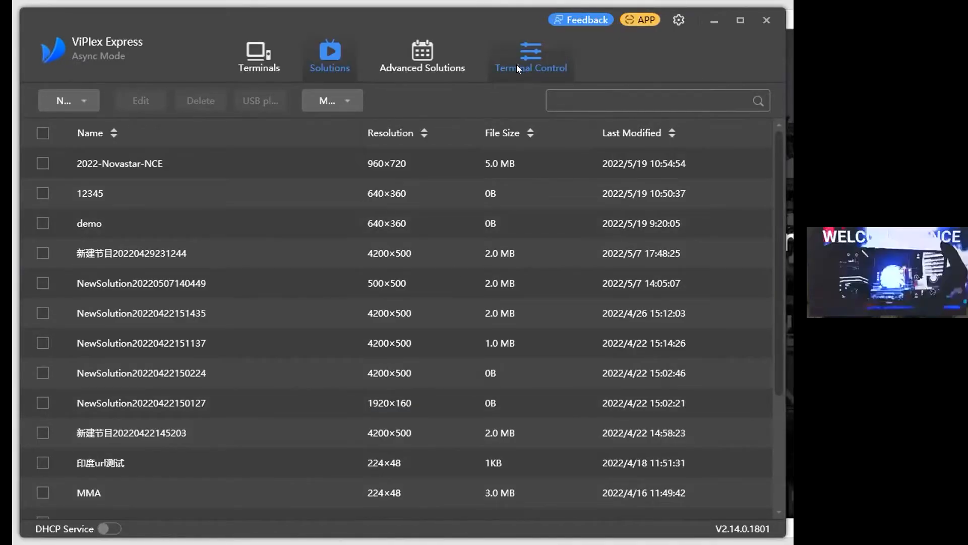
Step: Look through the whole range of available terminal control functions
{"action": "left_click", "coordinate": [516, 64]}
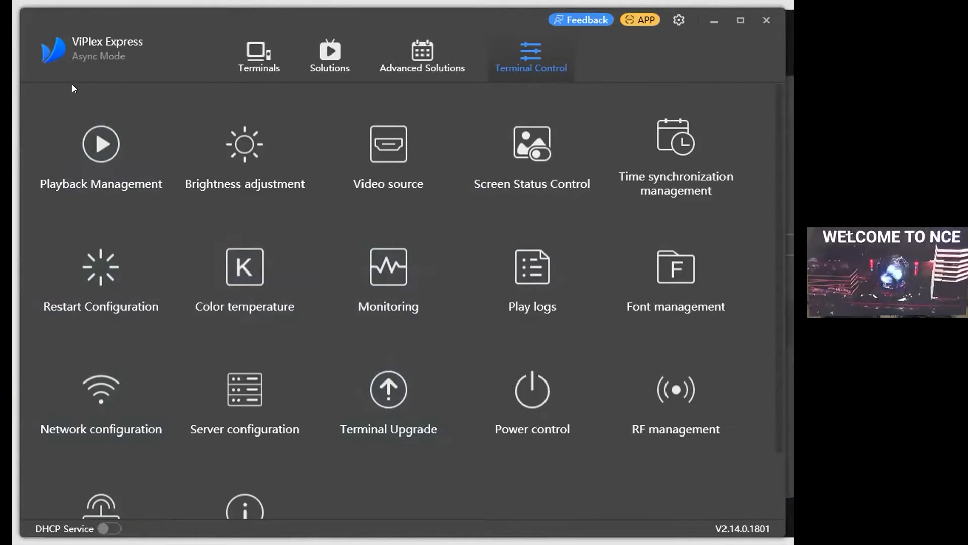
{"action": "scroll", "coordinate": [136, 197], "scroll_direction": "down", "scroll_amount": 2}
{"action": "scroll", "coordinate": [136, 198], "scroll_direction": "up", "scroll_amount": 2}
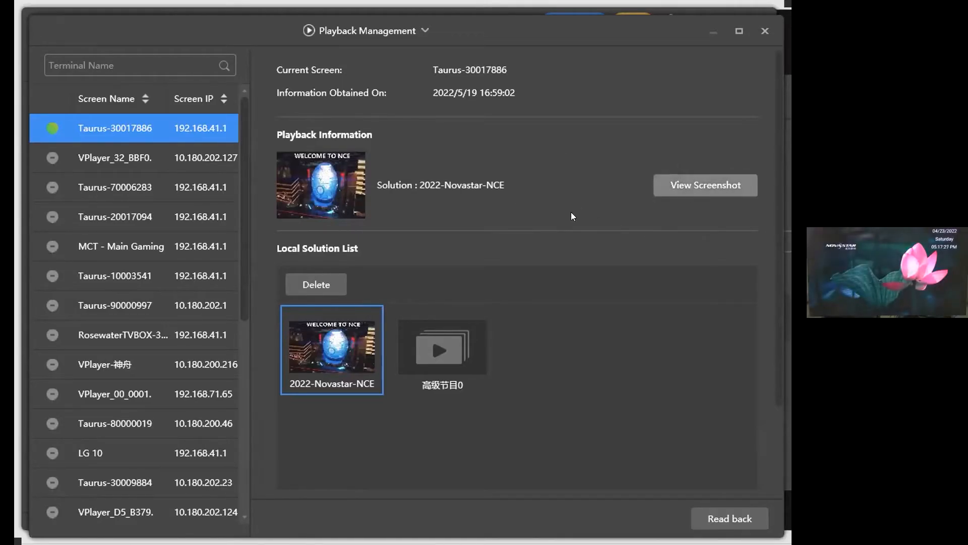
Step: In Playback Management, view several screenshots of what Taurus-30017886 is currently playing
{"action": "left_click", "coordinate": [689, 187]}
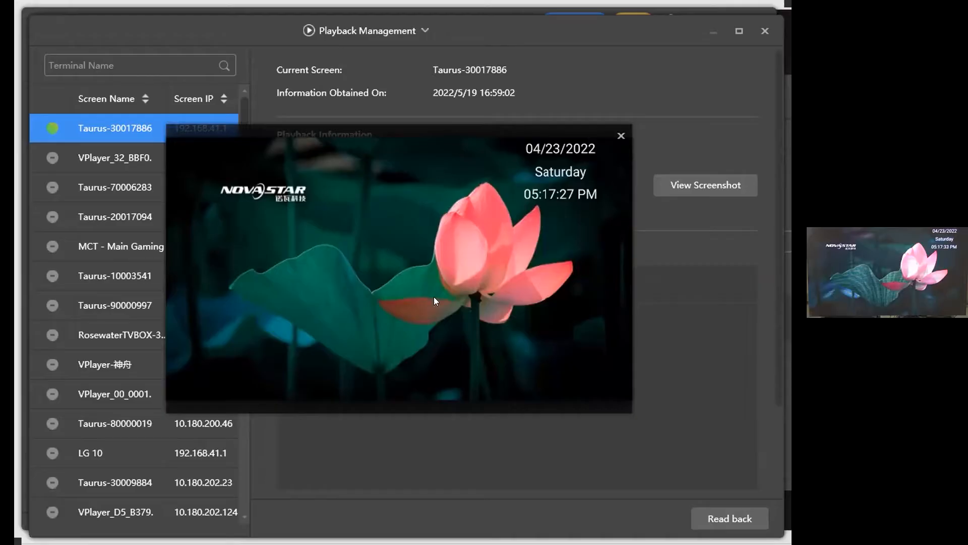
{"action": "left_click", "coordinate": [620, 136]}
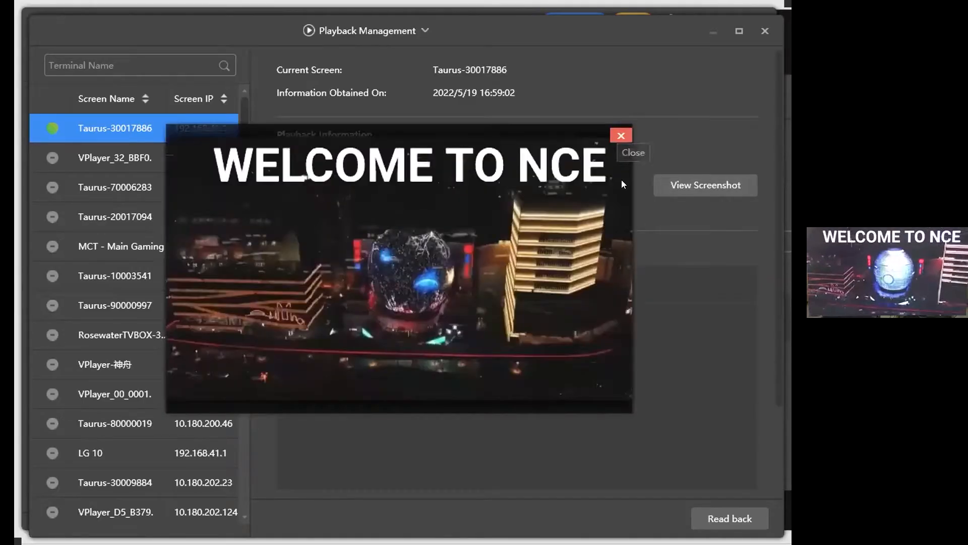
{"action": "left_click", "coordinate": [619, 134]}
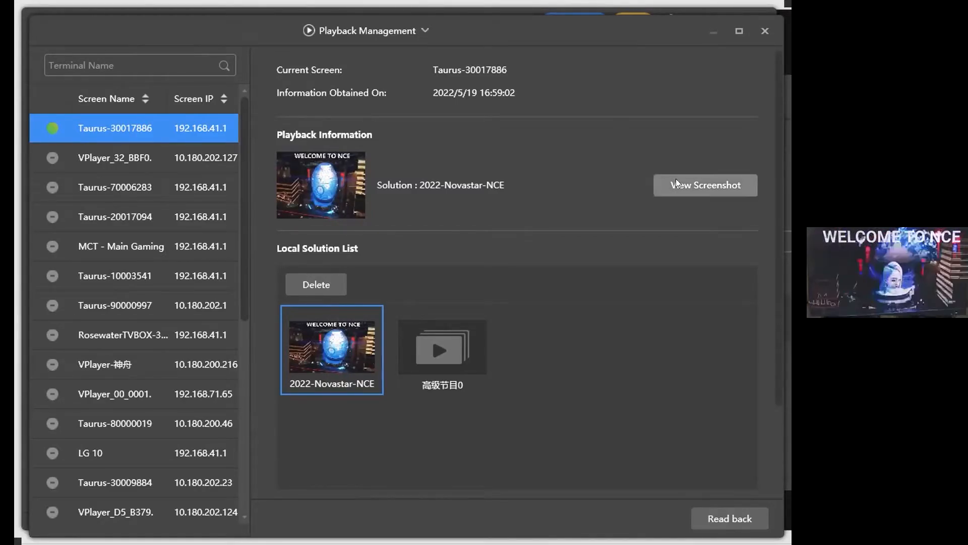
{"action": "left_click", "coordinate": [654, 192]}
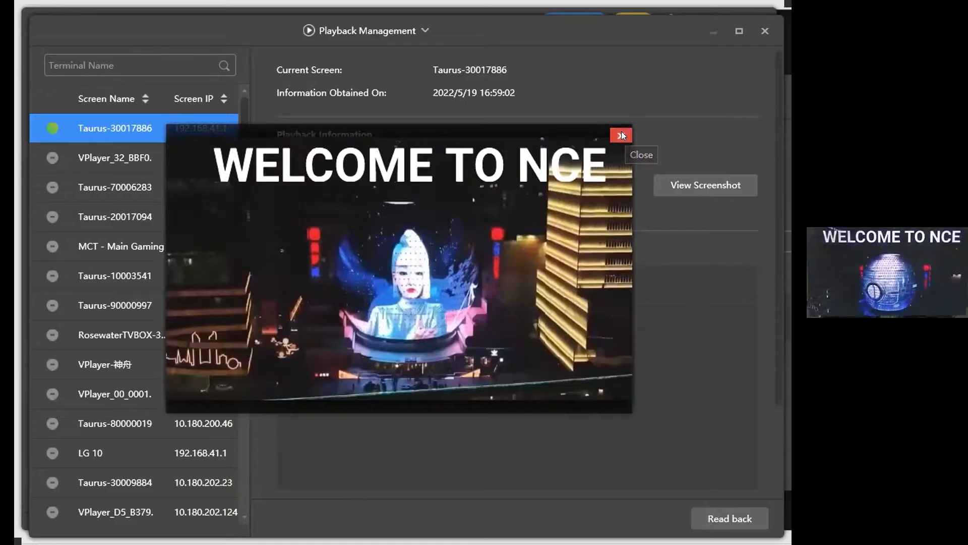
{"action": "left_click", "coordinate": [621, 134]}
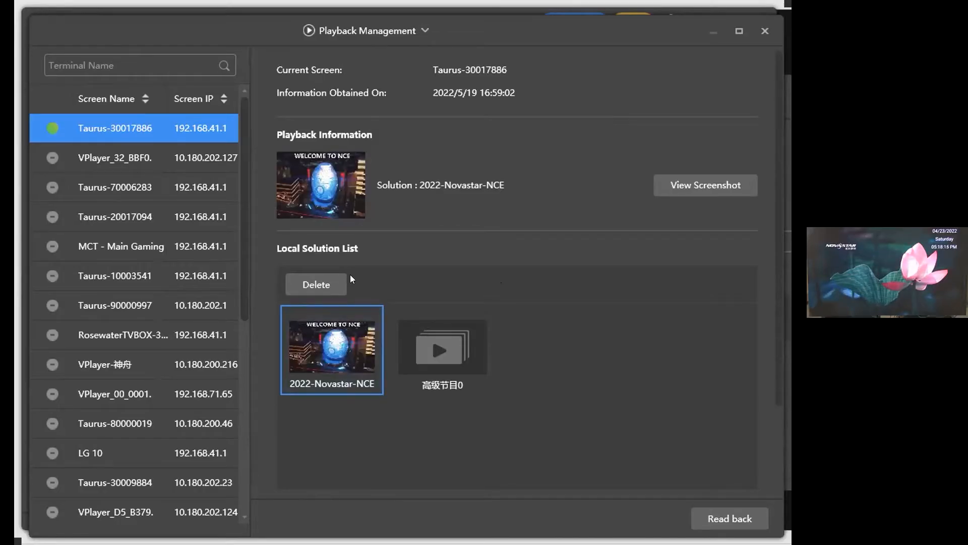
Step: Mark 2022-Novastar-NCE in the local solution list and close Playback Management
{"action": "left_click", "coordinate": [289, 314]}
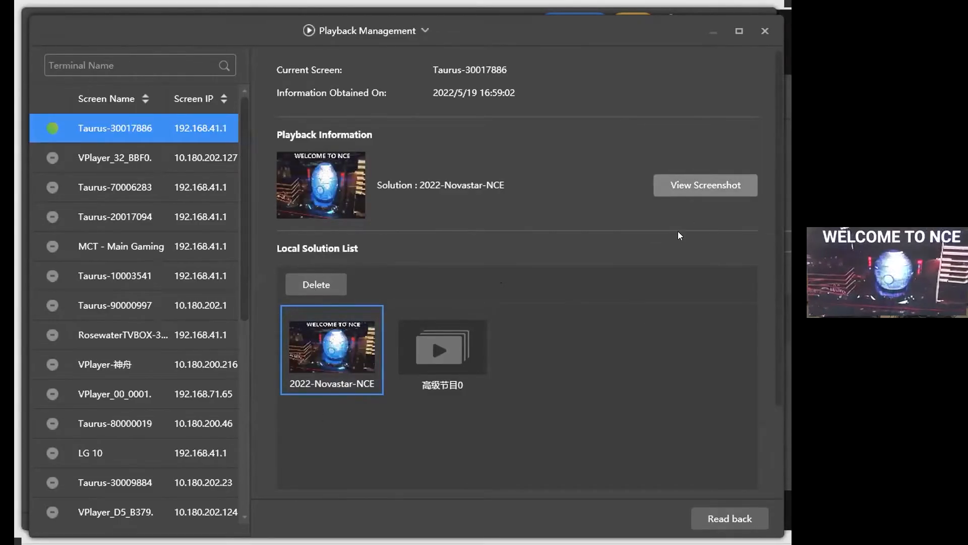
{"action": "left_click", "coordinate": [620, 135]}
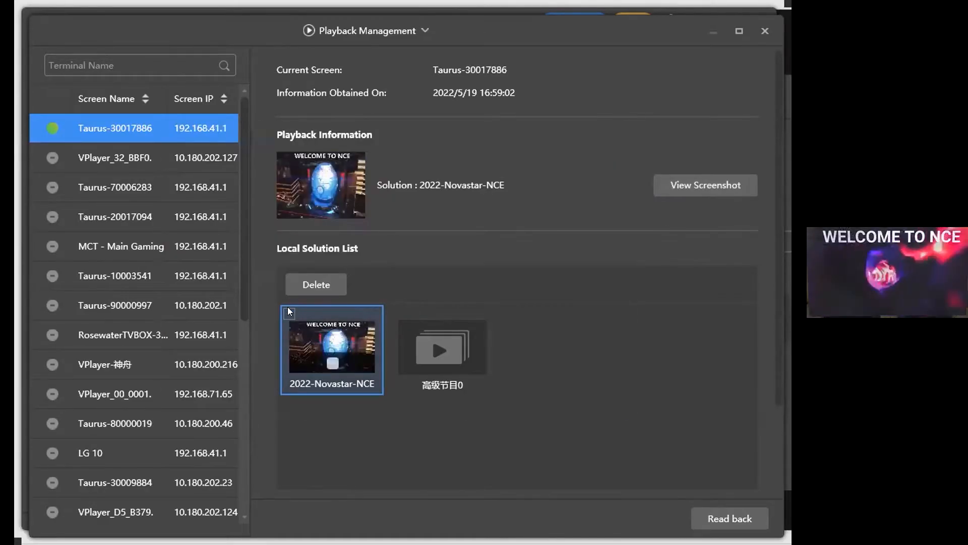
{"action": "left_click", "coordinate": [290, 311]}
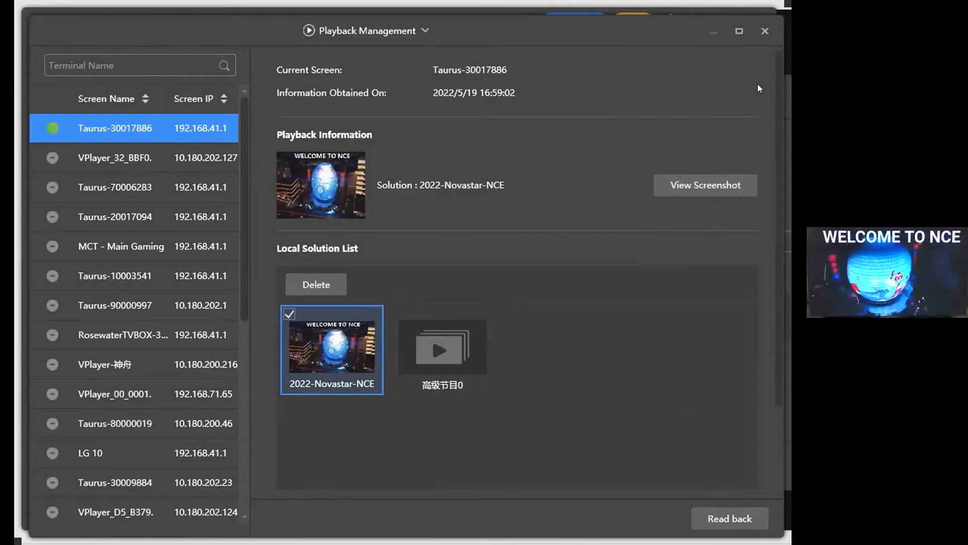
{"action": "left_click", "coordinate": [765, 30]}
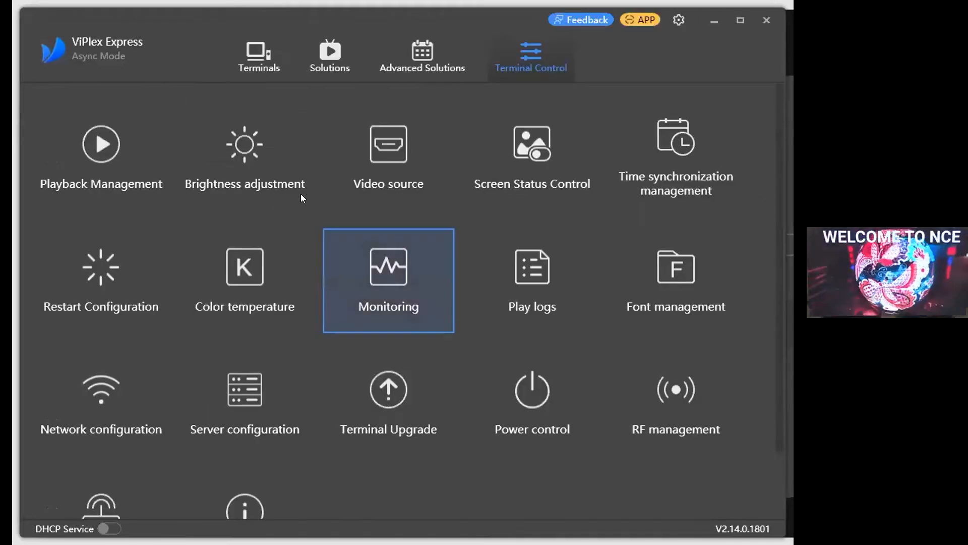
Step: Lower the manual brightness of Taurus-30017886 to 0% and raise it to 97%
{"action": "left_click", "coordinate": [234, 158]}
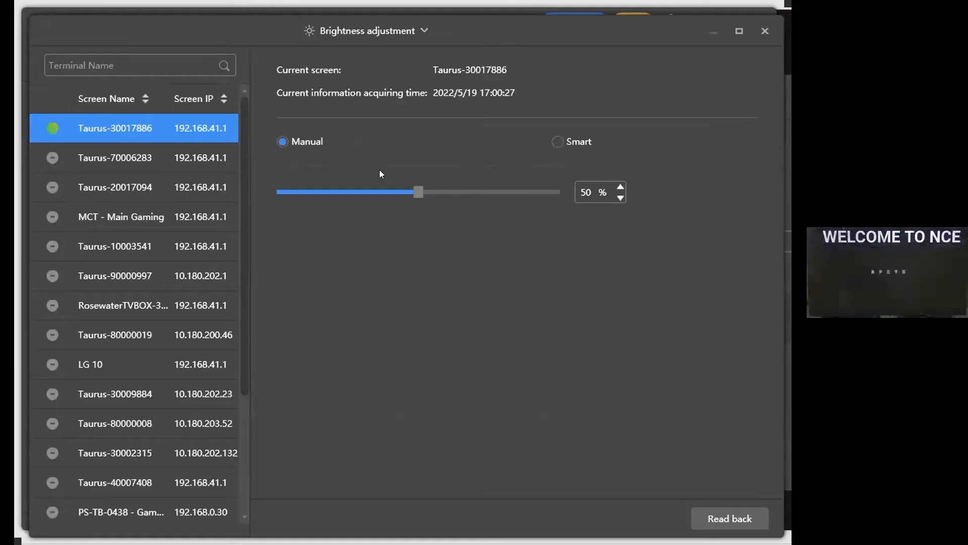
{"action": "left_click_drag", "start_coordinate": [418, 193], "coordinate": [279, 193]}
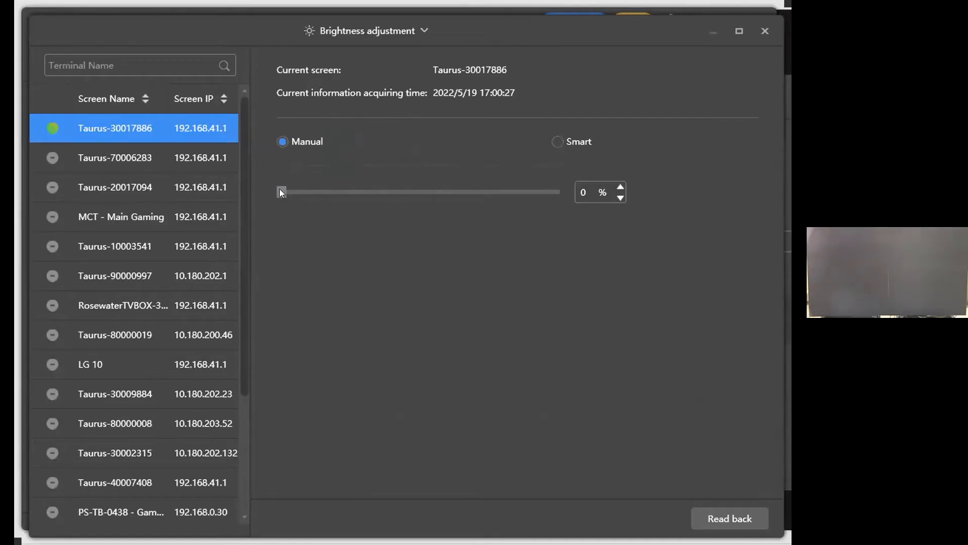
{"action": "left_click_drag", "start_coordinate": [280, 193], "coordinate": [547, 195]}
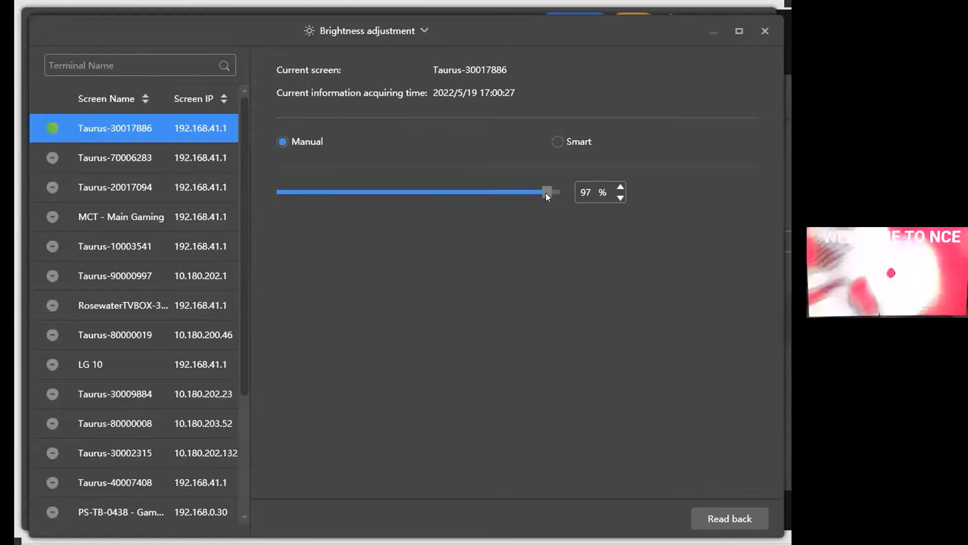
Step: Lower the manual brightness of Taurus-30017886 to 49% and switch its brightness adjustment to Smart
{"action": "left_click_drag", "start_coordinate": [421, 196], "coordinate": [415, 194]}
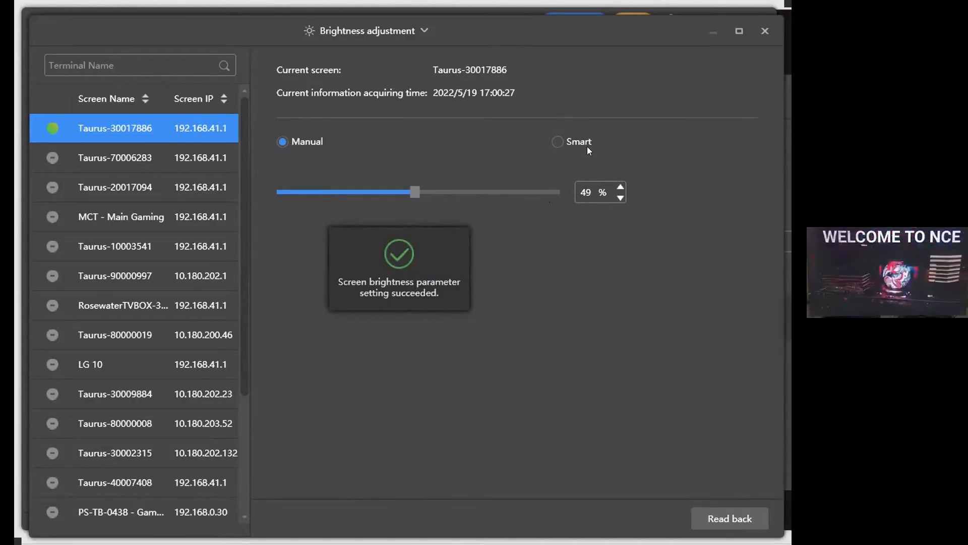
{"action": "left_click", "coordinate": [558, 142]}
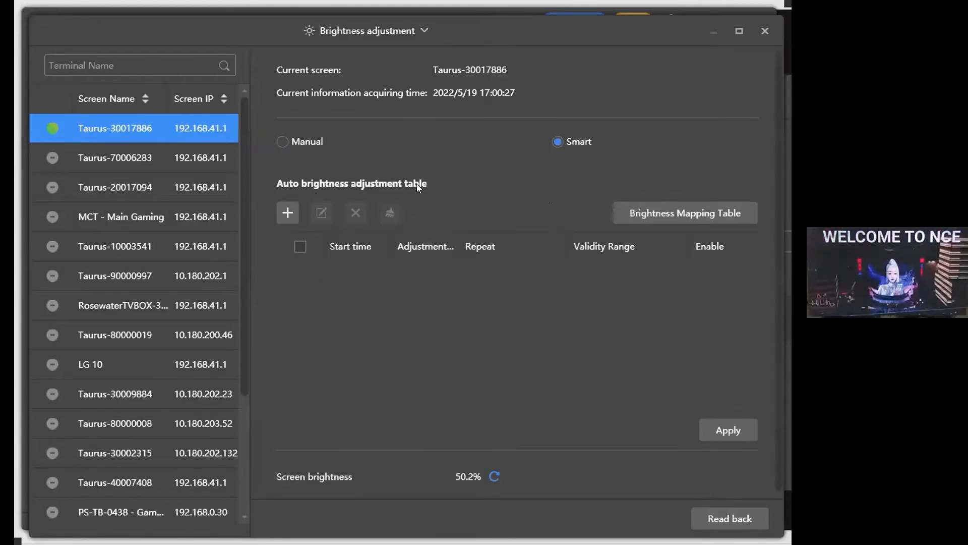
Step: View the Timing and Auto options for a new automatic brightness entry and the Brightness Mapping Table settings, adding nothing
{"action": "left_click", "coordinate": [289, 214]}
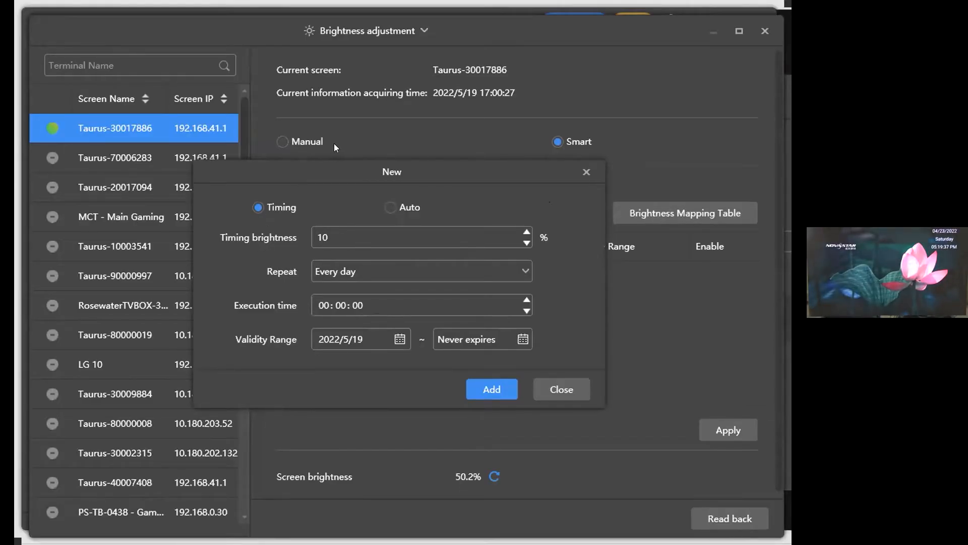
{"action": "left_click", "coordinate": [391, 207]}
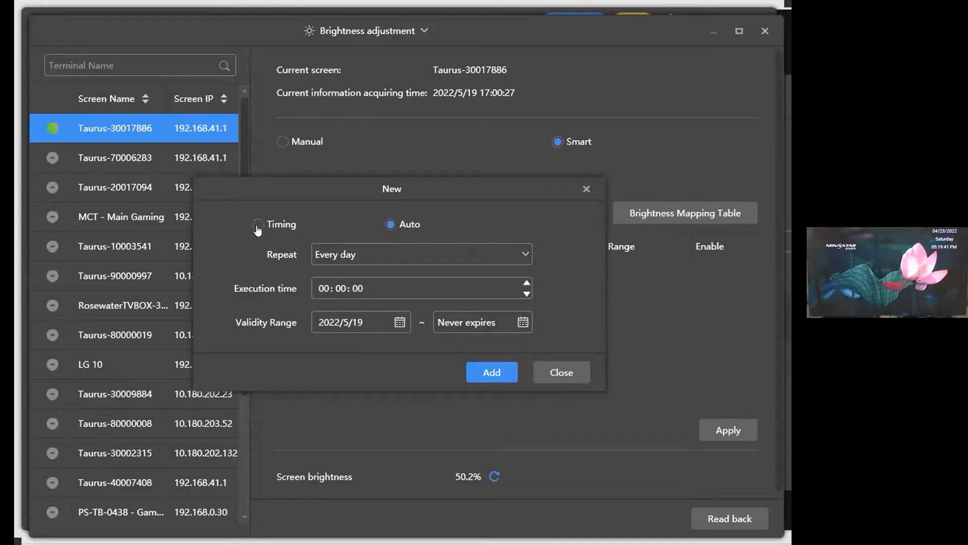
{"action": "left_click", "coordinate": [277, 224]}
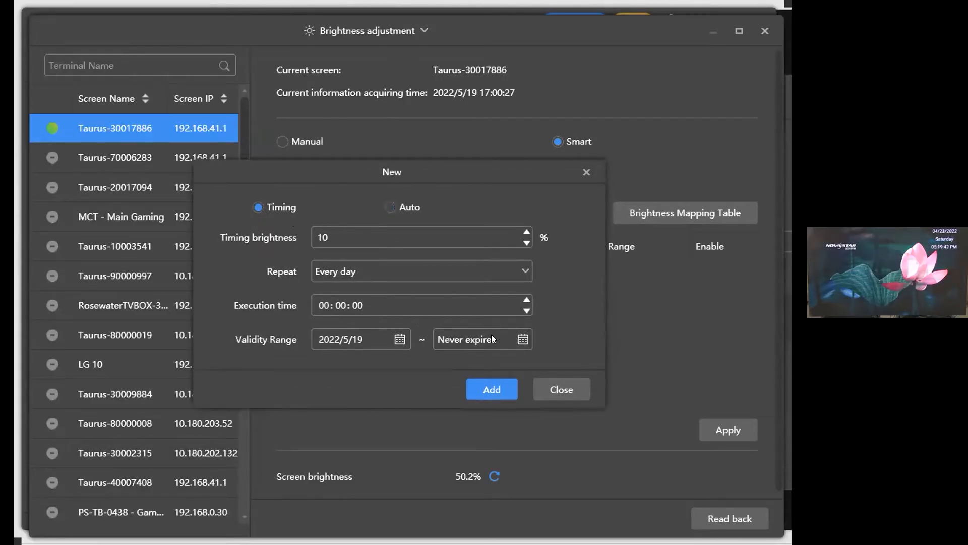
{"action": "left_click", "coordinate": [562, 389]}
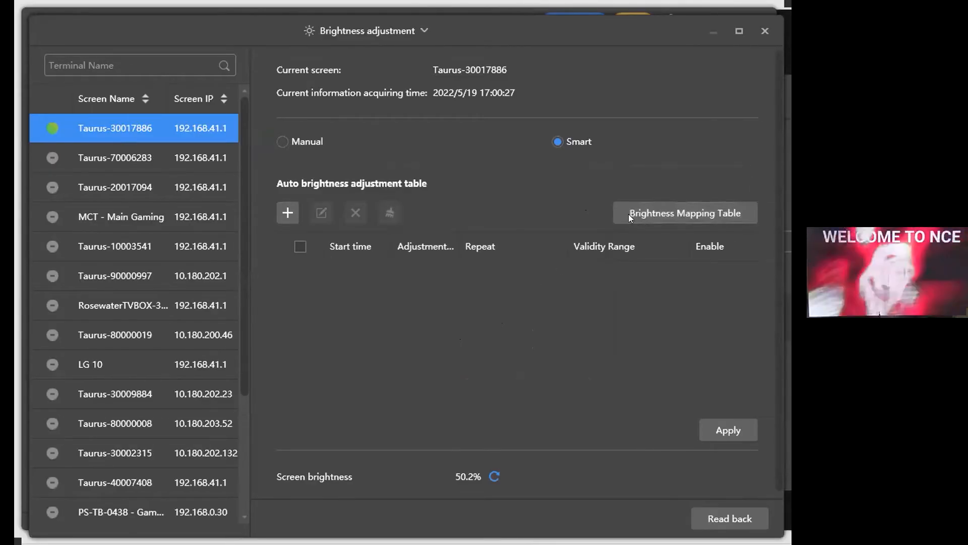
{"action": "left_click", "coordinate": [657, 214]}
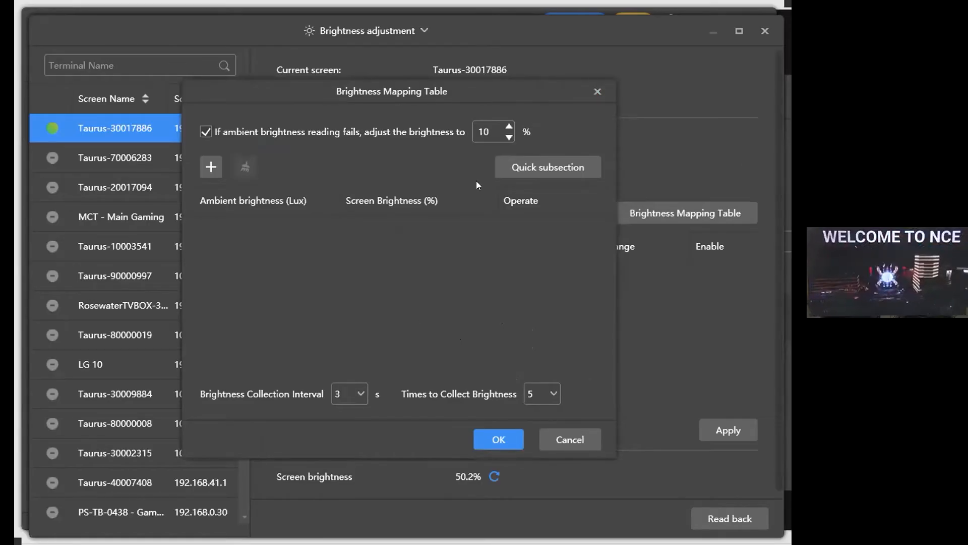
{"action": "left_click", "coordinate": [598, 91]}
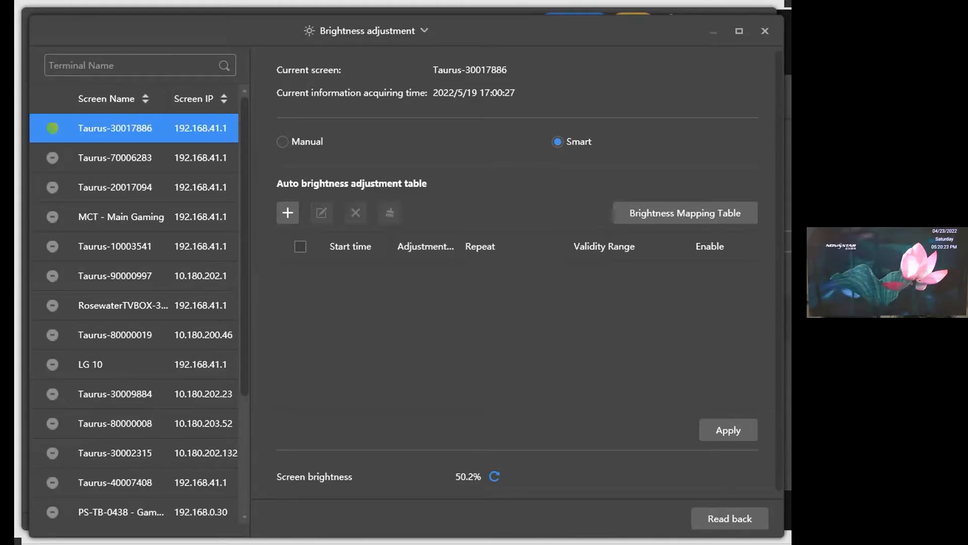
Step: Review the Auto and Timing fields of a new smart brightness entry once more, discard it and close Brightness adjustment
{"action": "left_click", "coordinate": [297, 219]}
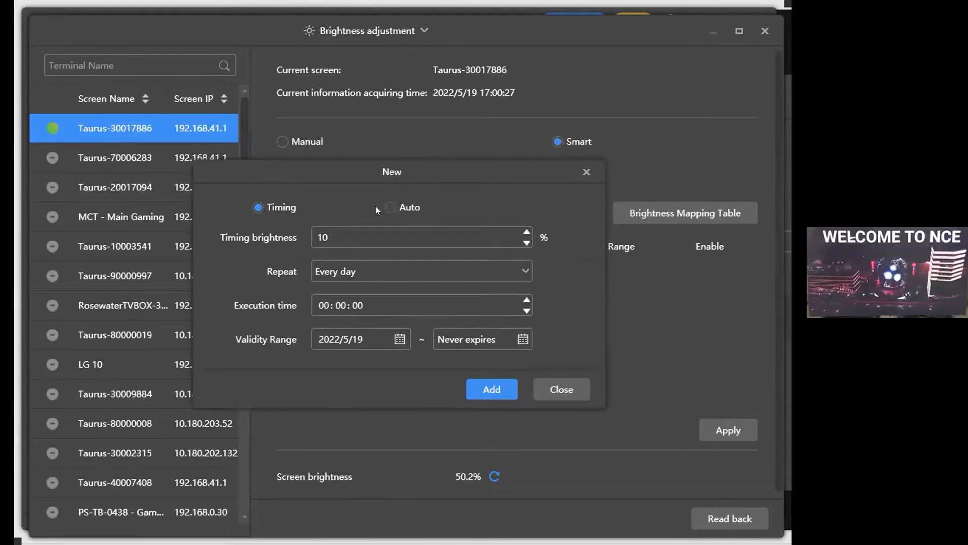
{"action": "left_click", "coordinate": [388, 206]}
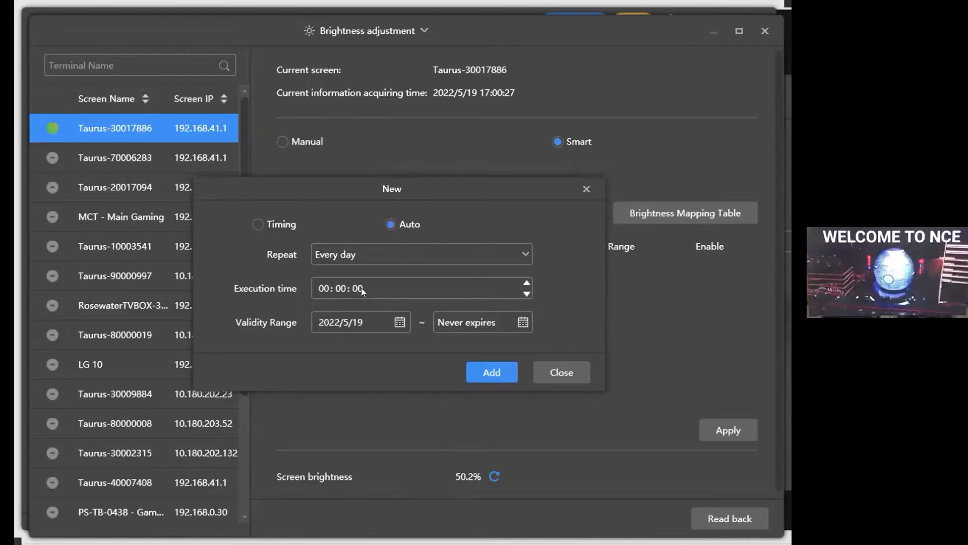
{"action": "left_click", "coordinate": [280, 227]}
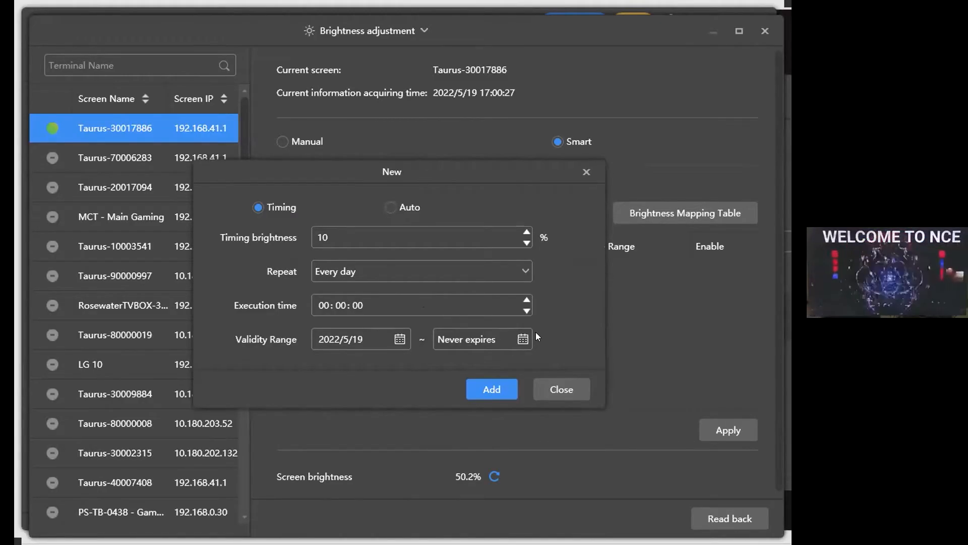
{"action": "left_click", "coordinate": [557, 387]}
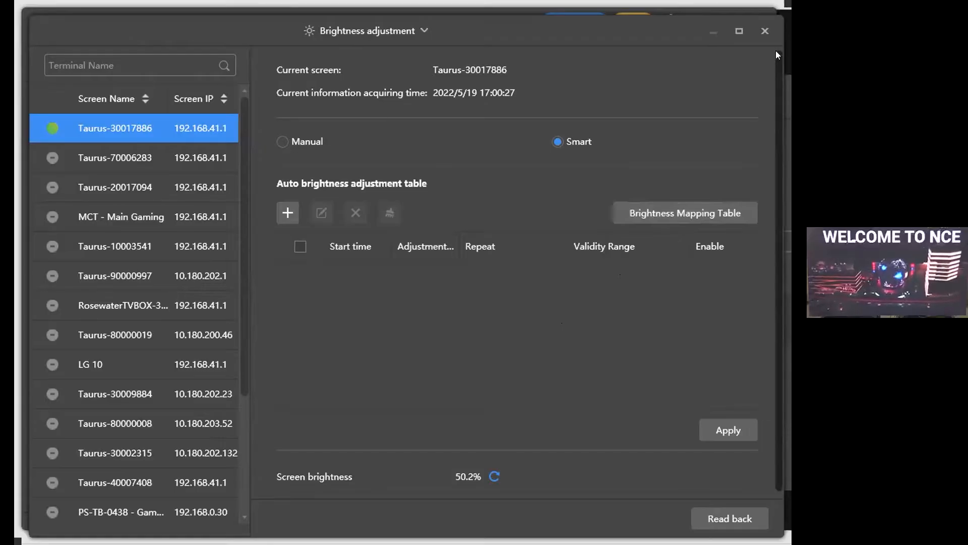
{"action": "left_click", "coordinate": [764, 30]}
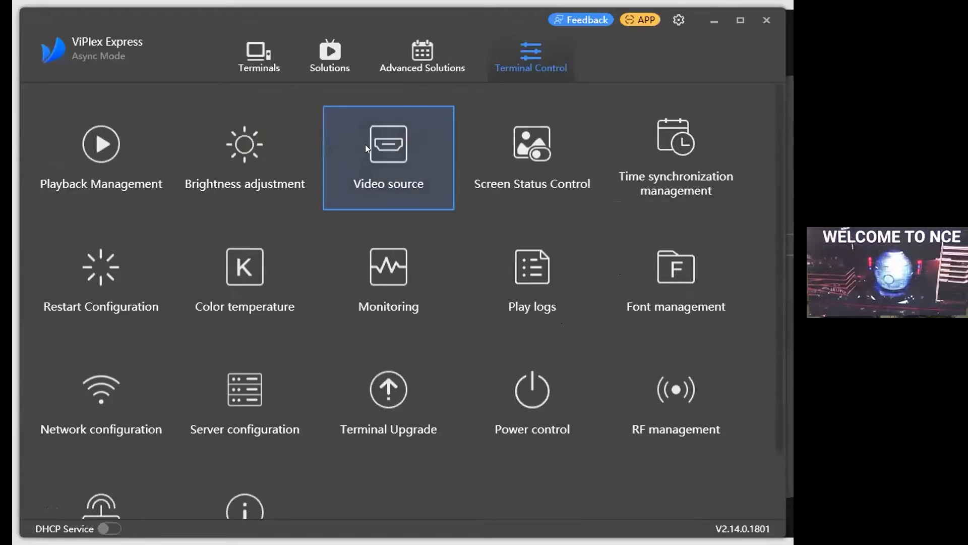
Step: In the Video source settings of Taurus-30017886, view the available internal source resolutions without choosing another one
{"action": "left_click", "coordinate": [424, 181]}
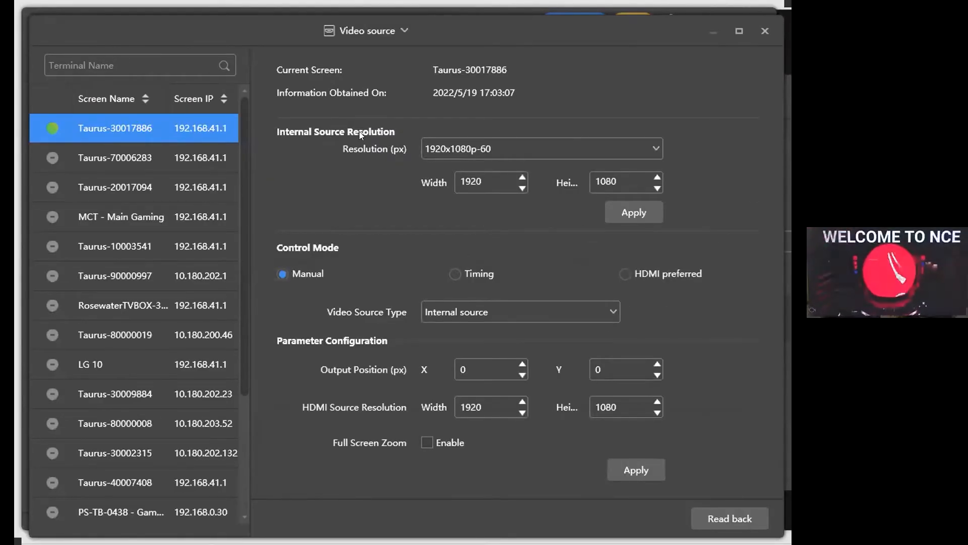
{"action": "left_click", "coordinate": [467, 149]}
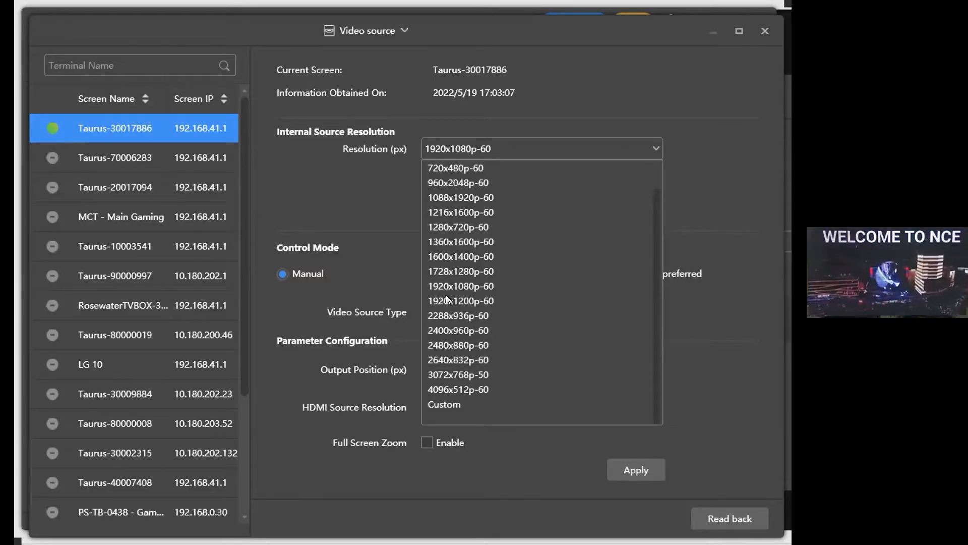
{"action": "left_click", "coordinate": [432, 122]}
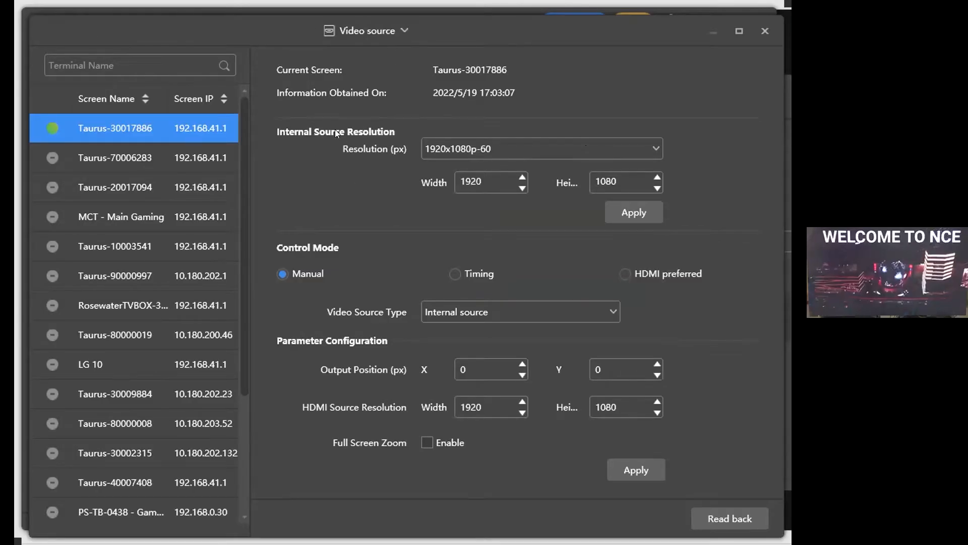
{"action": "left_click", "coordinate": [443, 148]}
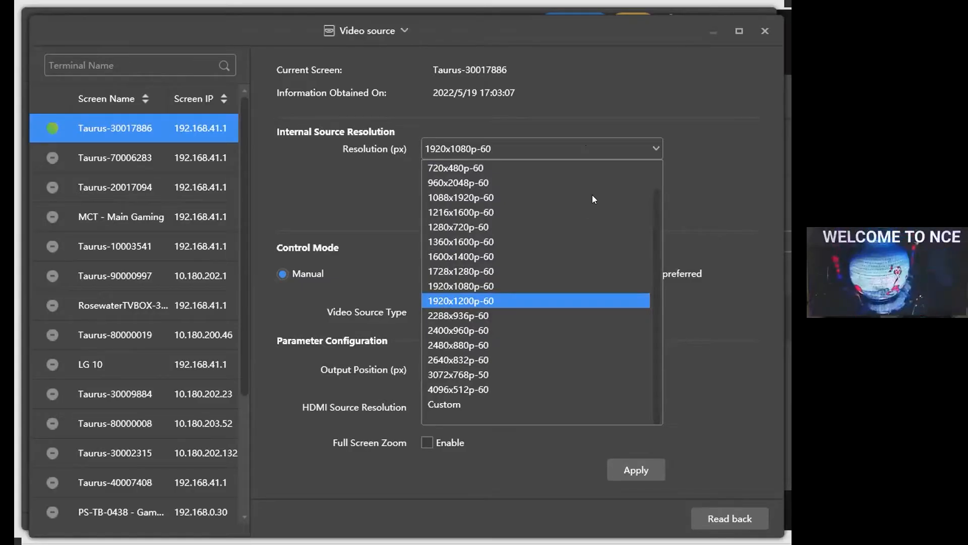
{"action": "left_click", "coordinate": [629, 147]}
{"action": "left_click", "coordinate": [539, 153]}
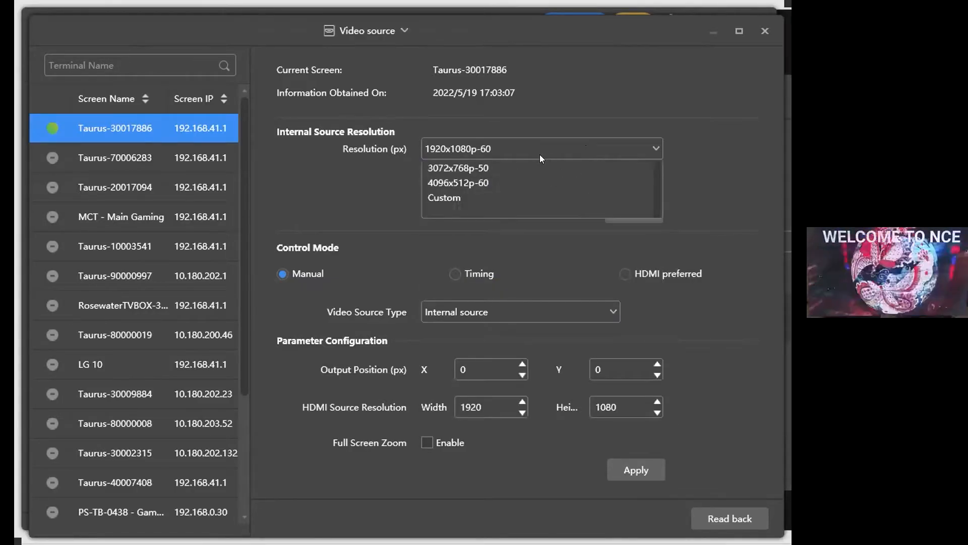
{"action": "left_click", "coordinate": [358, 154]}
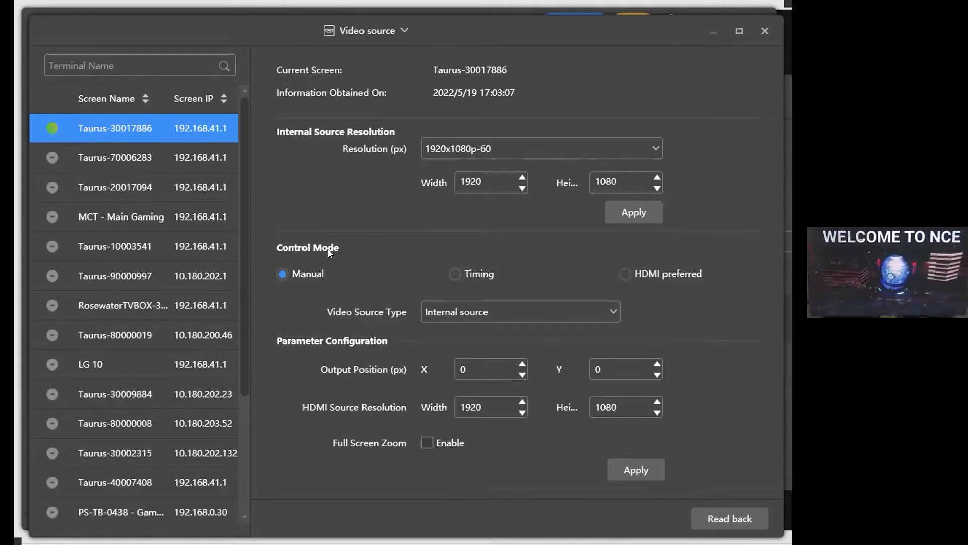
Step: Choose Manual control mode for the video source, set the video source type to HDMI and apply it
{"action": "left_click", "coordinate": [304, 274]}
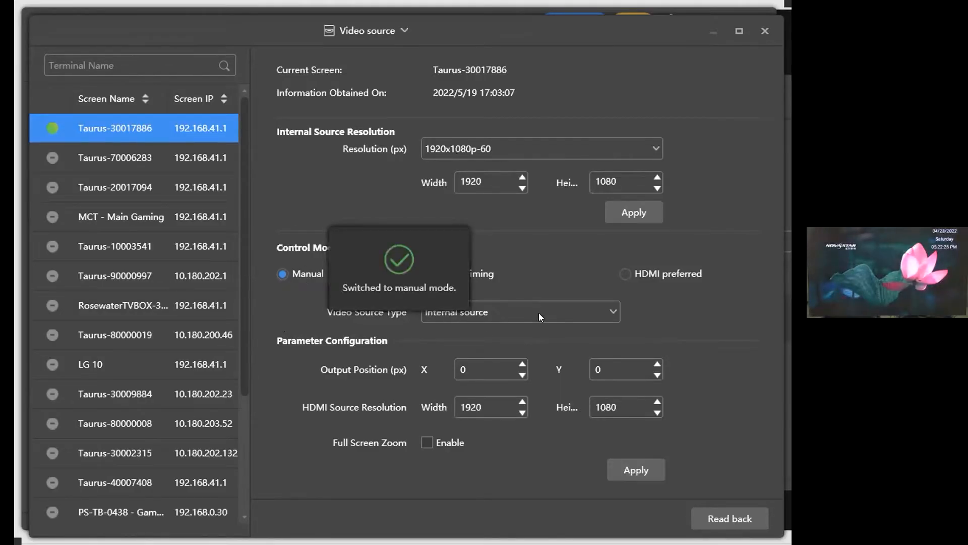
{"action": "left_click", "coordinate": [513, 312]}
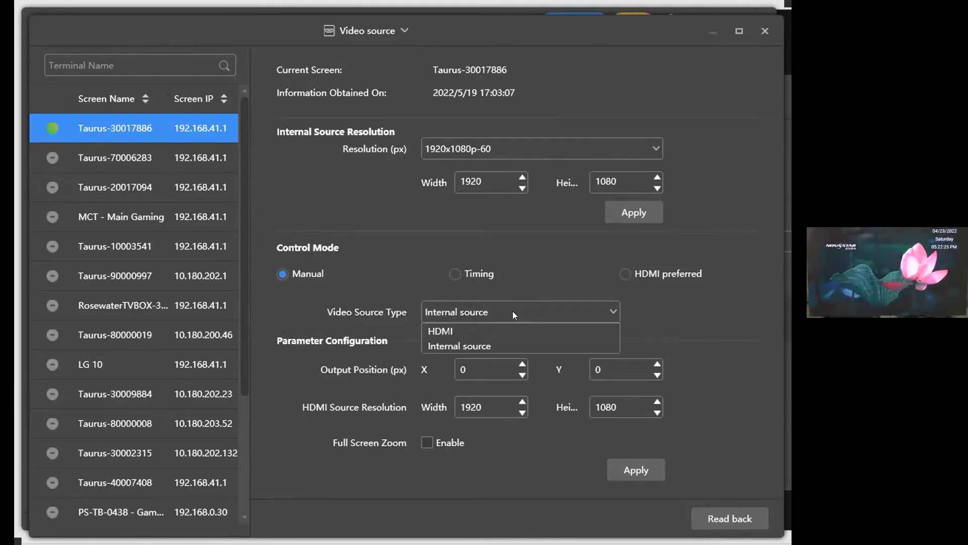
{"action": "left_click", "coordinate": [476, 333]}
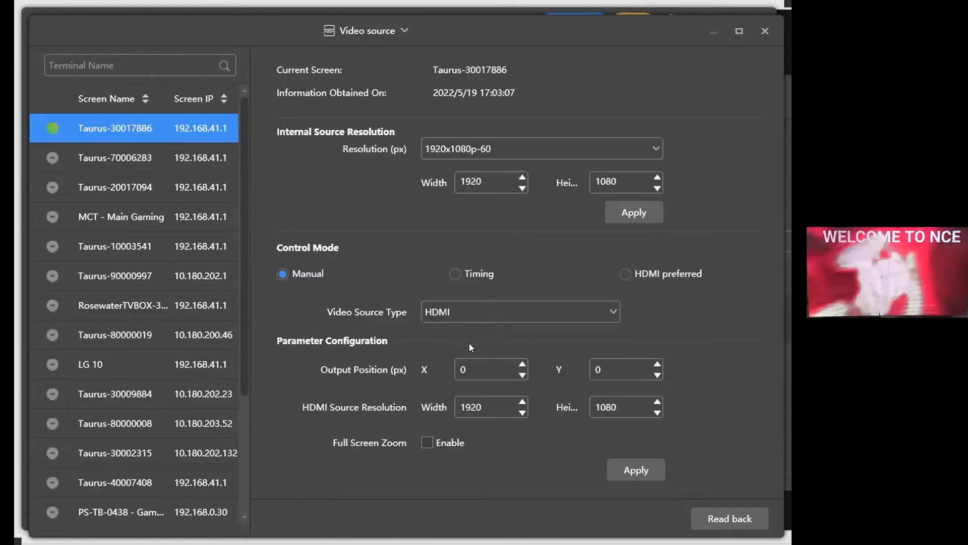
{"action": "left_click", "coordinate": [623, 474]}
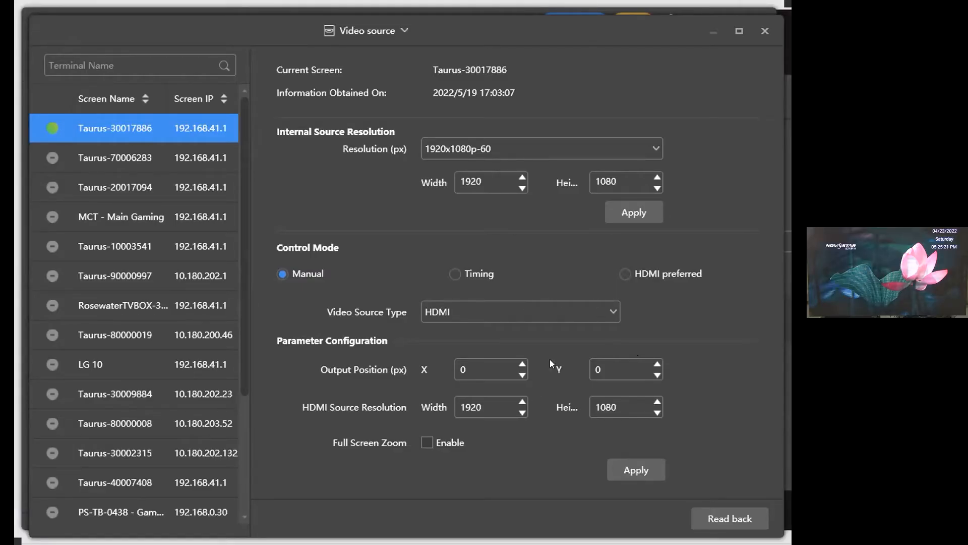
Step: Set the video source type to Internal source, apply it and close the Video source settings
{"action": "left_click", "coordinate": [493, 309]}
{"action": "left_click", "coordinate": [474, 343]}
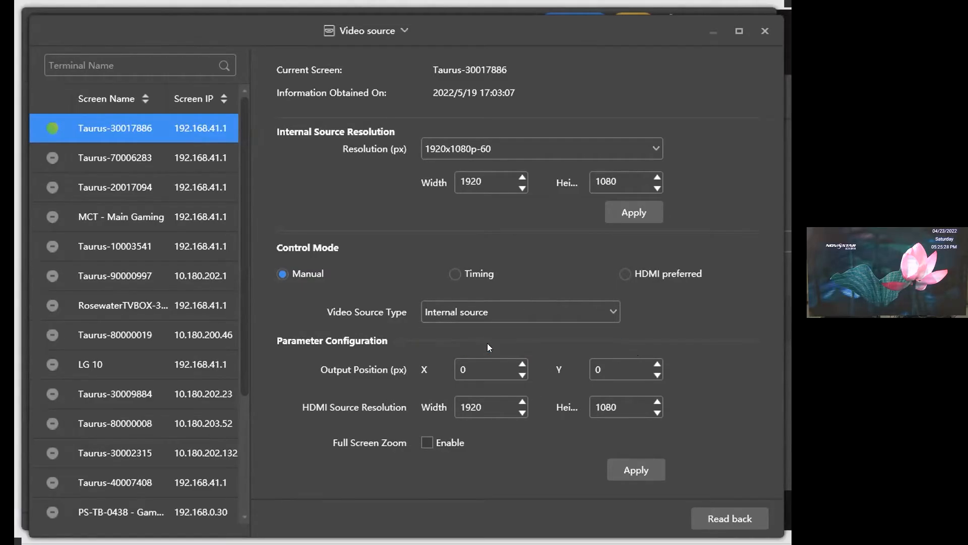
{"action": "left_click", "coordinate": [640, 464]}
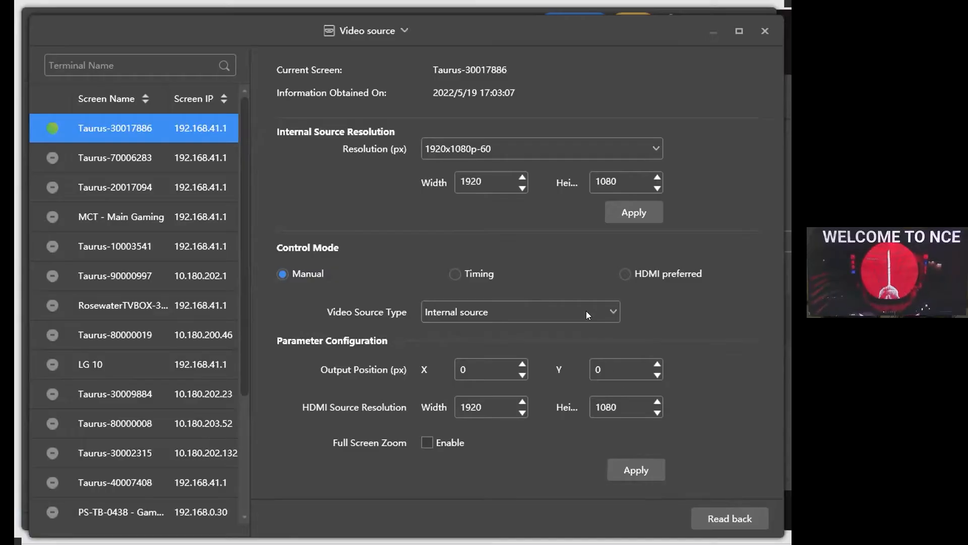
{"action": "left_click", "coordinate": [539, 315]}
{"action": "left_click", "coordinate": [658, 320]}
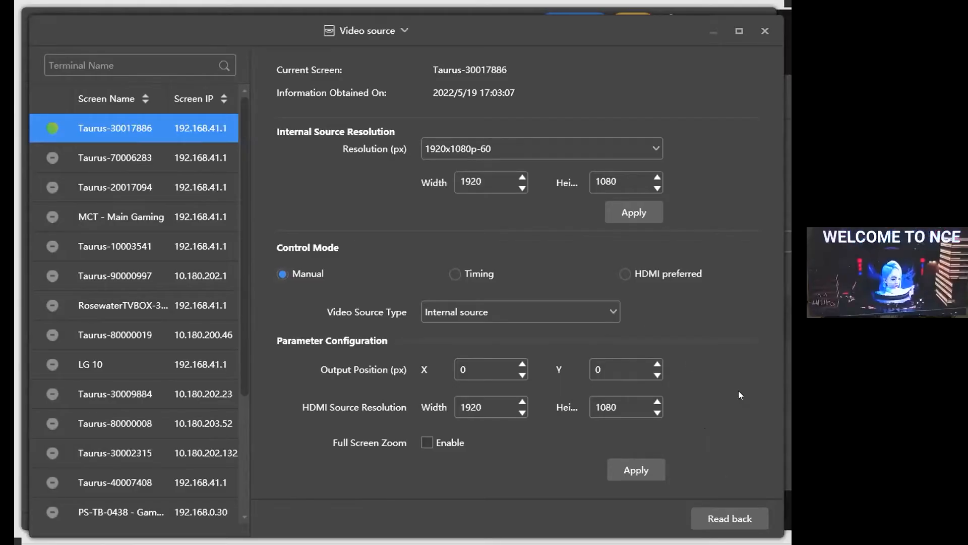
{"action": "left_click", "coordinate": [759, 35]}
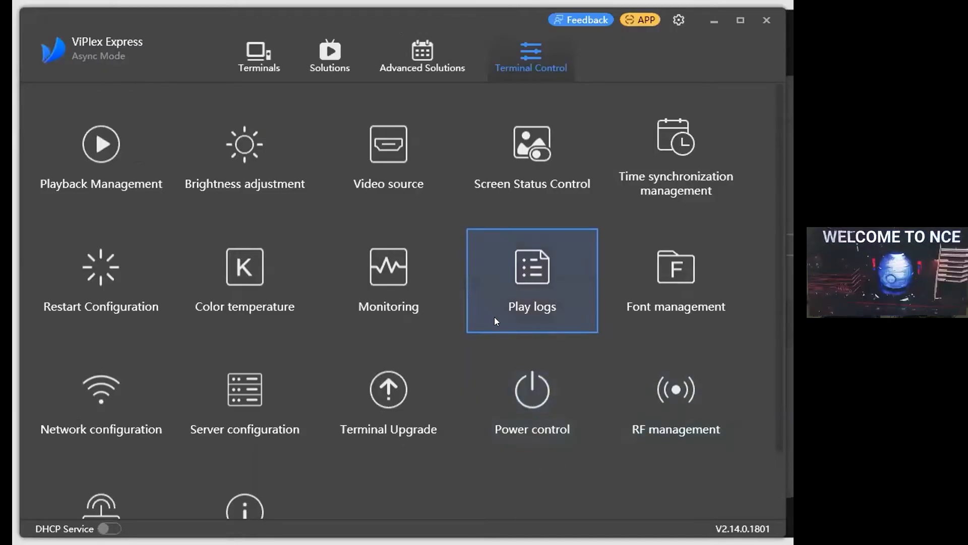
Step: View the Play logs function for Taurus-30017886 and close it
{"action": "left_click", "coordinate": [542, 280]}
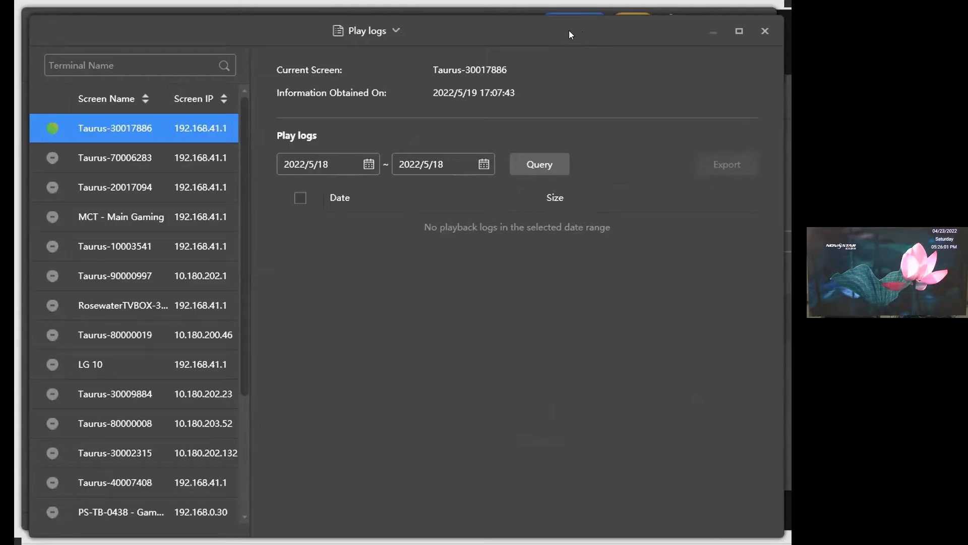
{"action": "left_click_drag", "start_coordinate": [584, 28], "coordinate": [577, 29]}
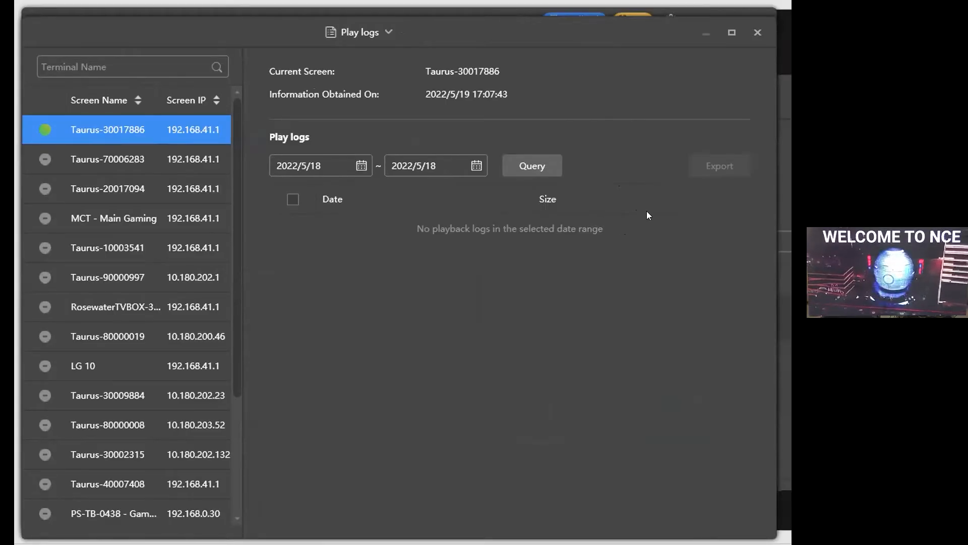
{"action": "left_click", "coordinate": [756, 32]}
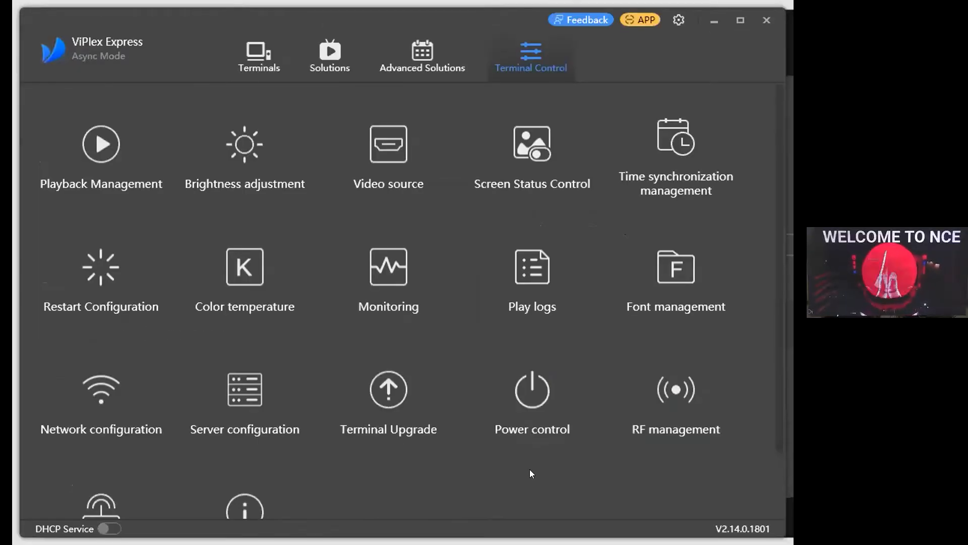
Step: Open Terminal Upgrade and compare the Online upgrade and Local upgrade methods, leaving Online upgrade selected
{"action": "scroll", "coordinate": [529, 473], "scroll_direction": "down", "scroll_amount": 2}
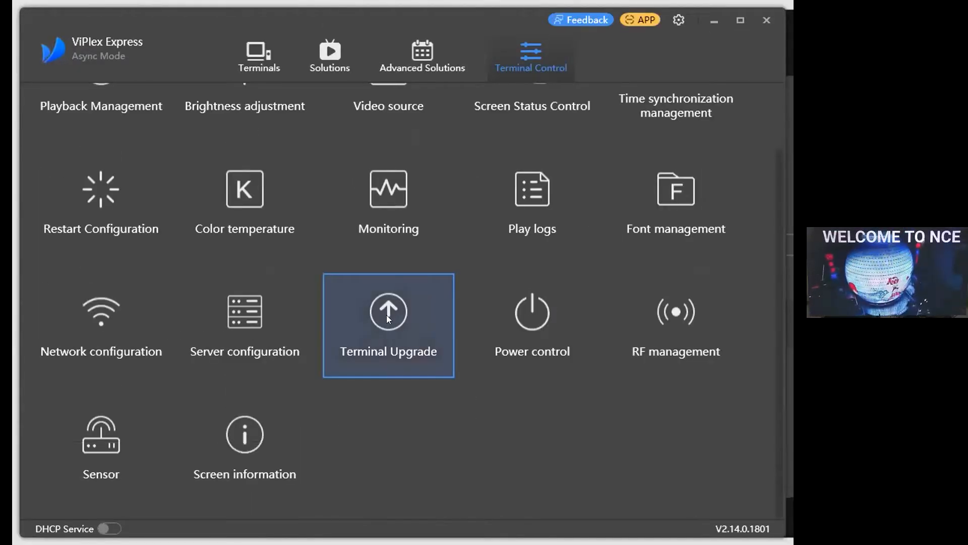
{"action": "left_click", "coordinate": [377, 324]}
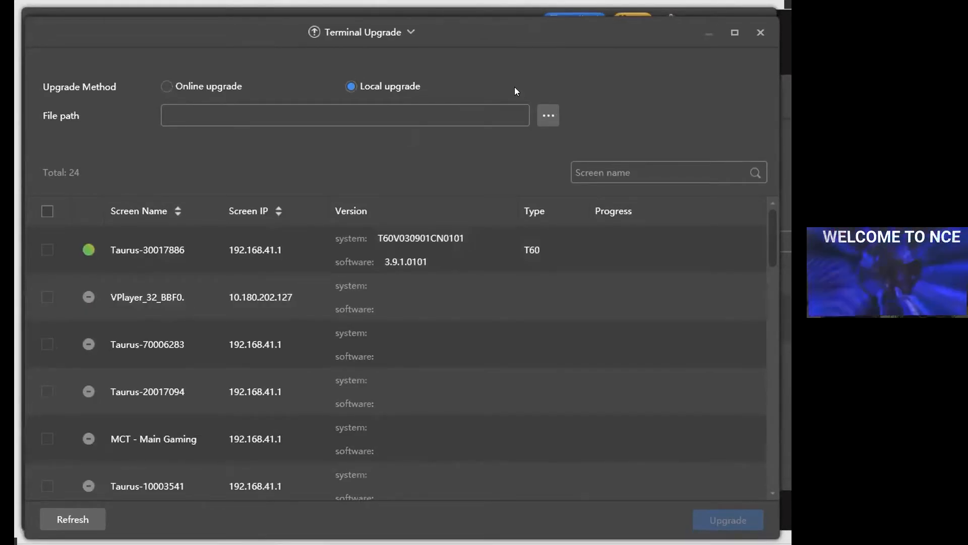
{"action": "left_click", "coordinate": [216, 84]}
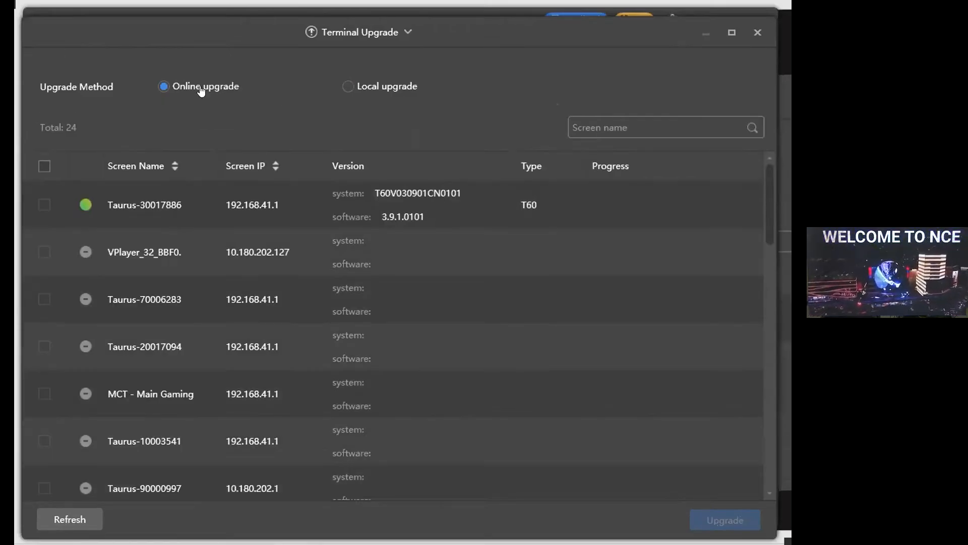
{"action": "left_click", "coordinate": [351, 88]}
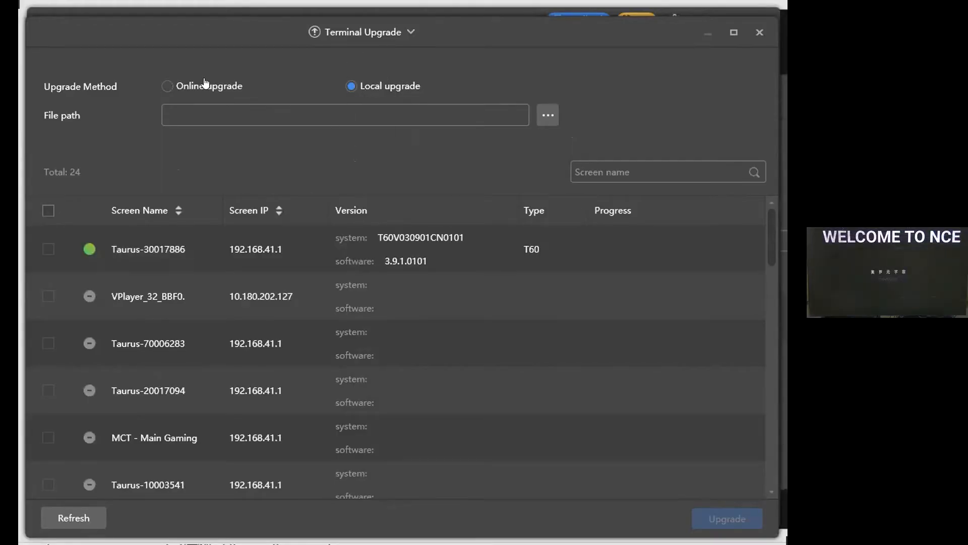
{"action": "left_click", "coordinate": [189, 87]}
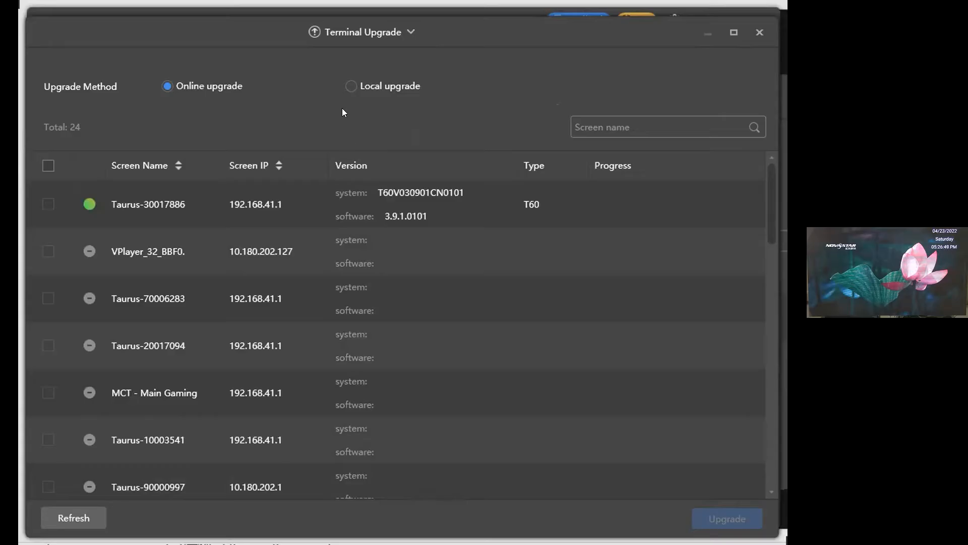
Step: Choose Local upgrade as the upgrade method and browse for an upgrade file in the Novastar folder on the desktop
{"action": "left_click", "coordinate": [363, 89]}
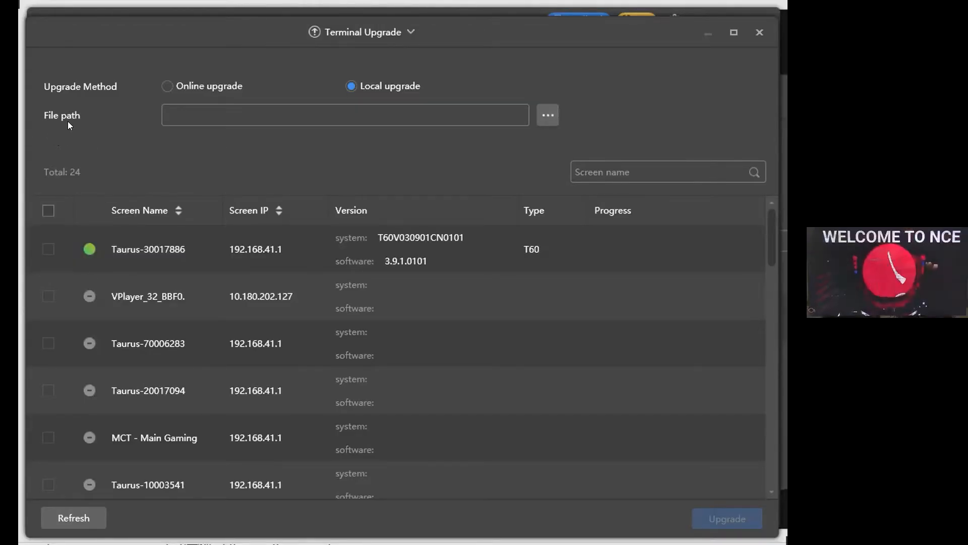
{"action": "left_click", "coordinate": [549, 112]}
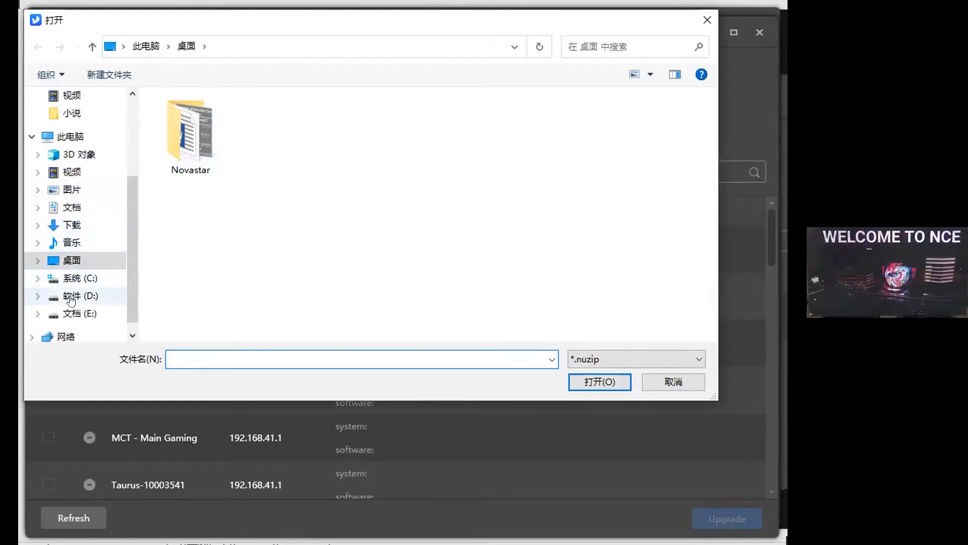
{"action": "scroll", "coordinate": [80, 125], "scroll_direction": "up", "scroll_amount": 3}
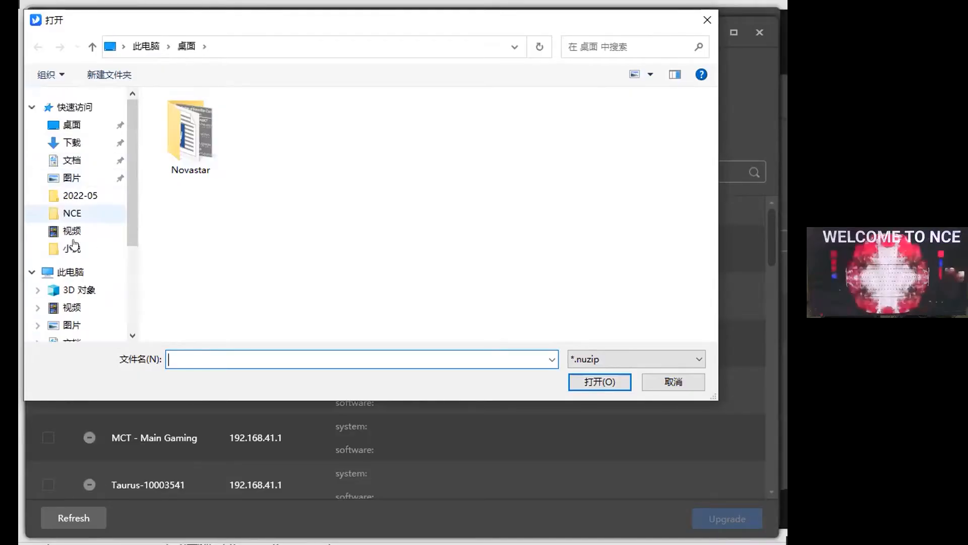
{"action": "scroll", "coordinate": [73, 250], "scroll_direction": "down", "scroll_amount": 1}
{"action": "scroll", "coordinate": [73, 255], "scroll_direction": "down", "scroll_amount": 2}
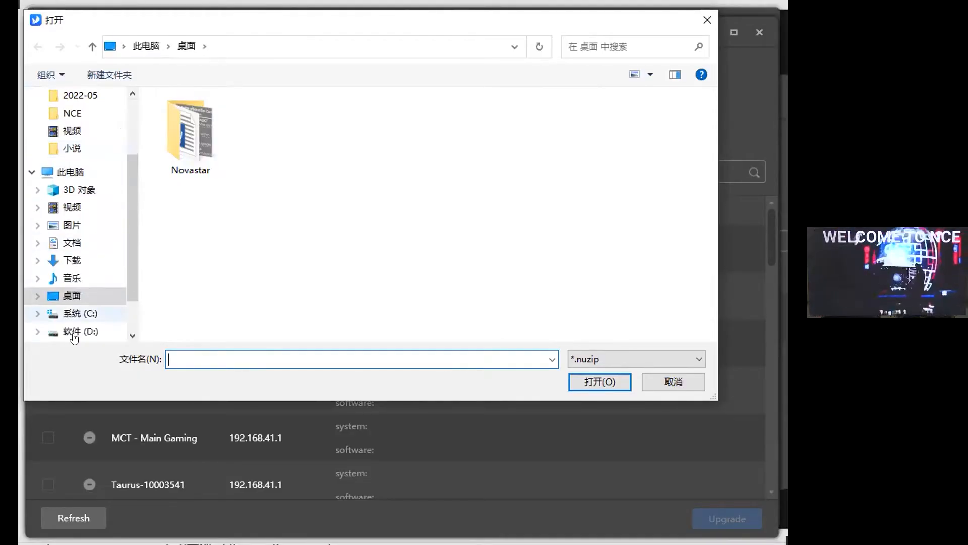
{"action": "left_click", "coordinate": [72, 279]}
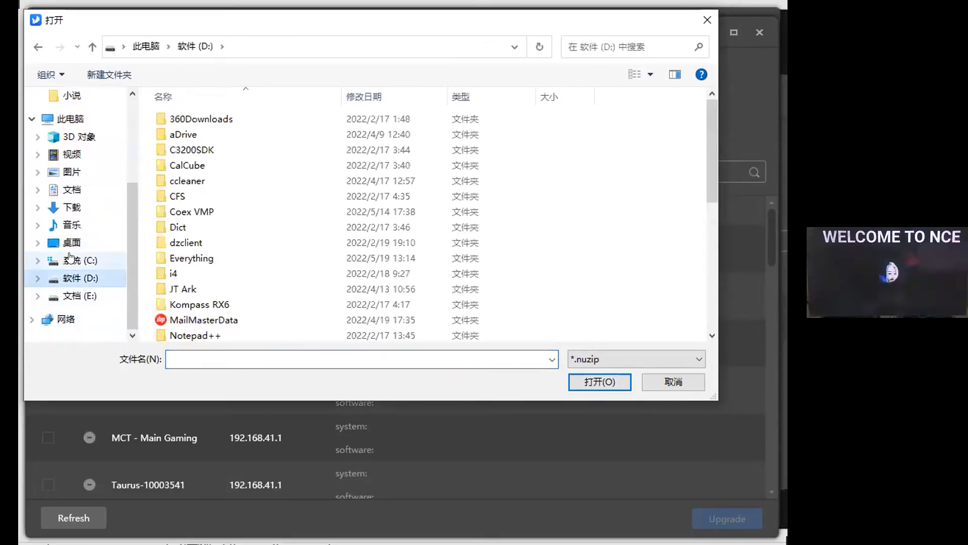
{"action": "left_click", "coordinate": [71, 260]}
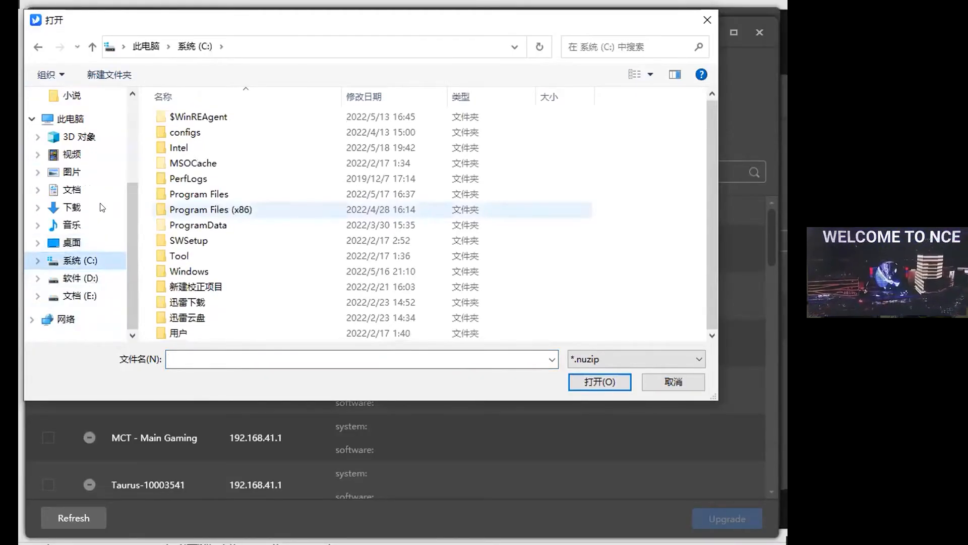
{"action": "scroll", "coordinate": [102, 205], "scroll_direction": "up", "scroll_amount": 3}
{"action": "left_click", "coordinate": [76, 126]}
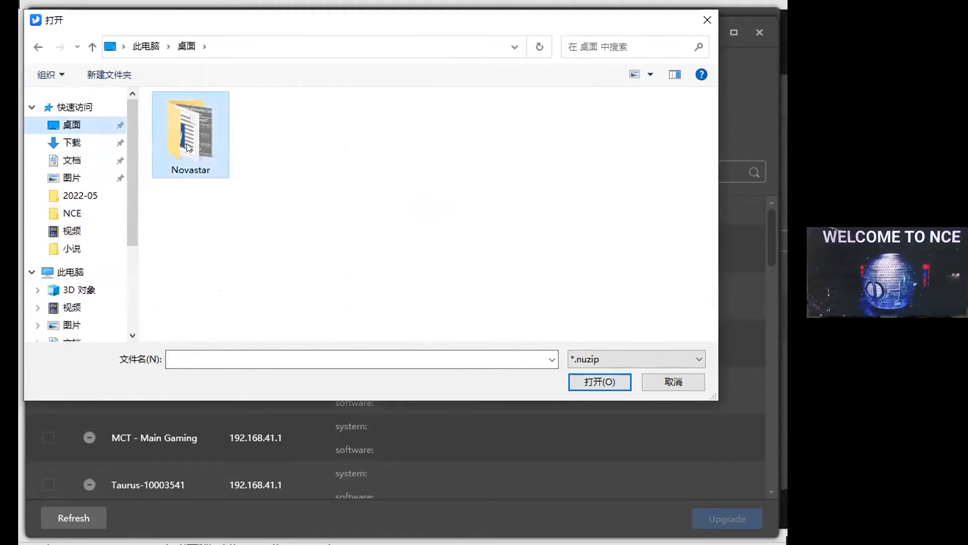
{"action": "double_click", "coordinate": [210, 128]}
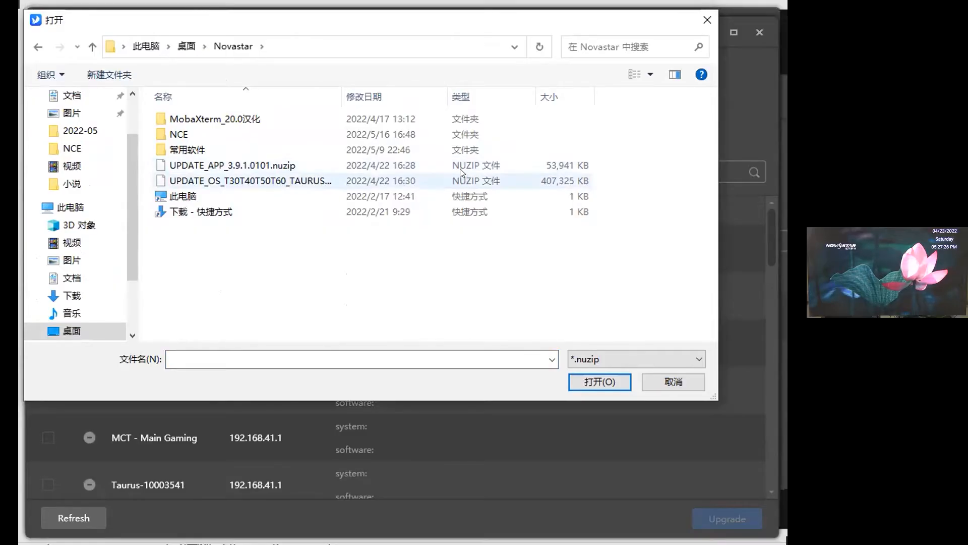
Step: Compare the UPDATE_APP_3.9.1.0101.nuzip and UPDATE_OS_T30T40T50T60_TAURUSV030901CN0101.nuzip upgrade packages and cancel the file selection
{"action": "left_click", "coordinate": [260, 184]}
{"action": "left_click", "coordinate": [232, 170]}
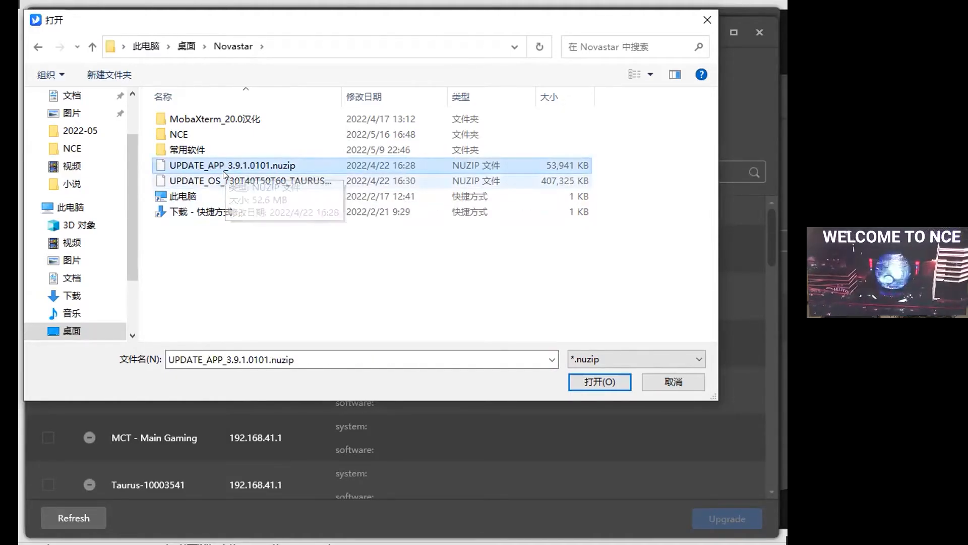
{"action": "left_click", "coordinate": [225, 181]}
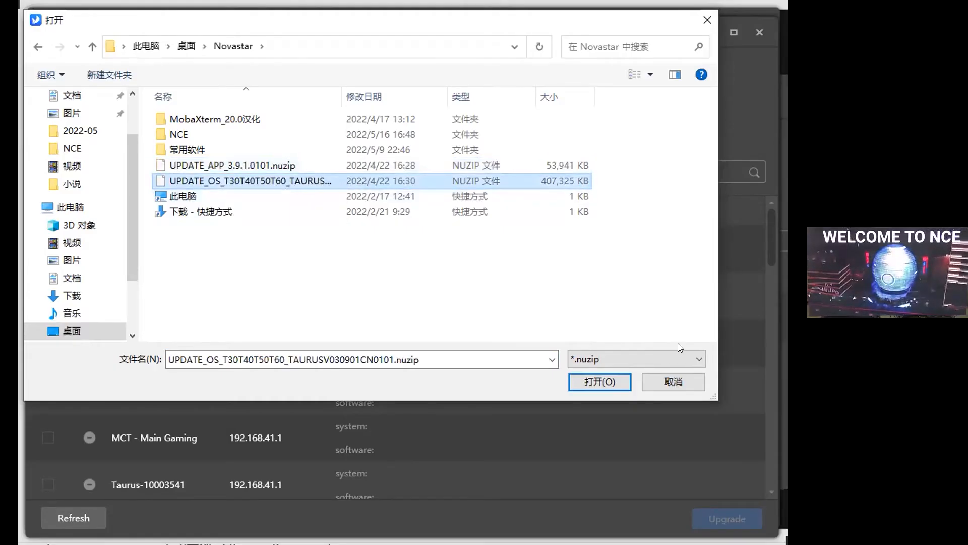
{"action": "left_click", "coordinate": [678, 384]}
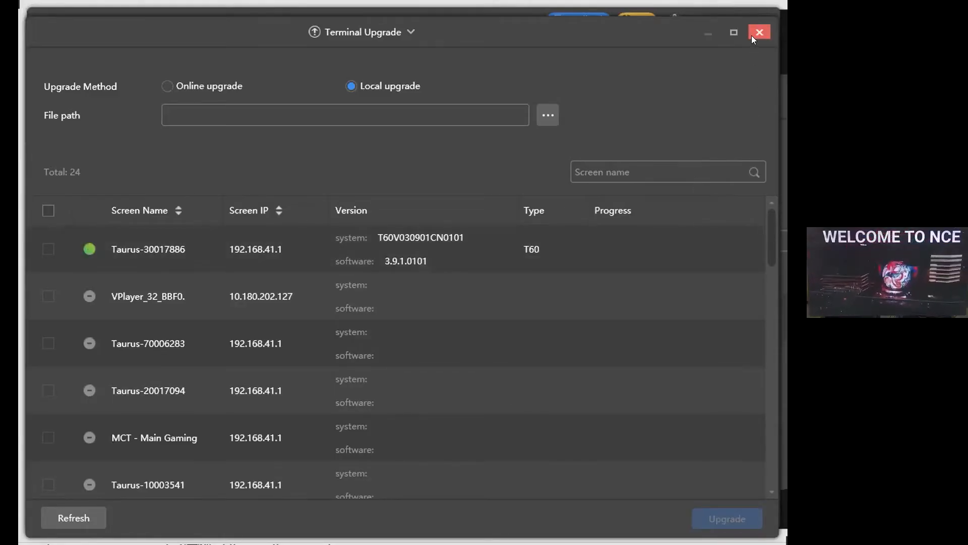
Step: Close the Terminal Upgrade window and confirm closing it
{"action": "left_click", "coordinate": [760, 32]}
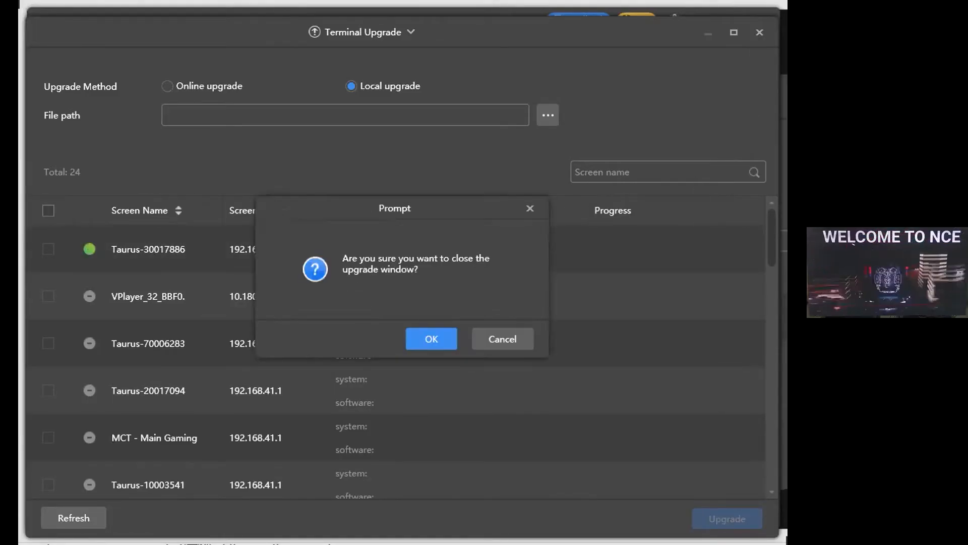
{"action": "left_click", "coordinate": [480, 333]}
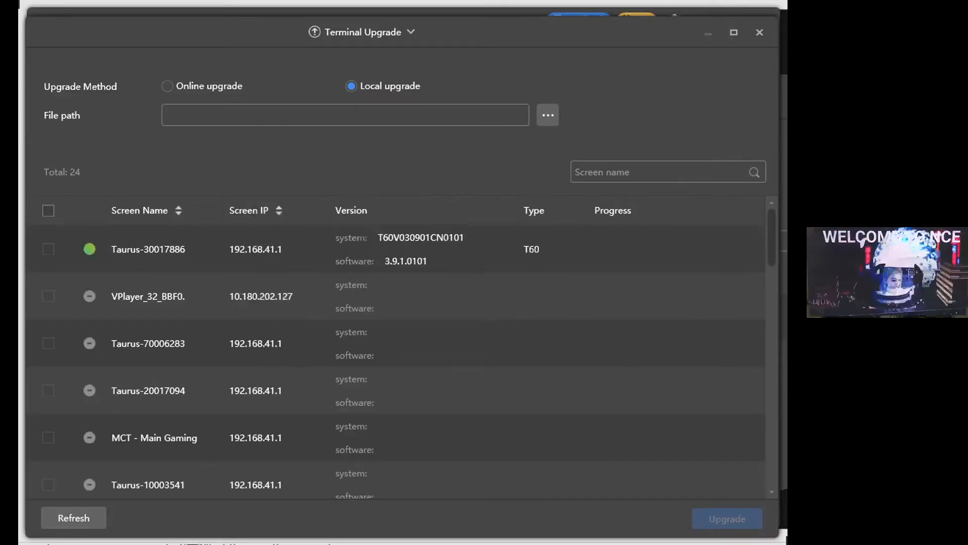
{"action": "left_click", "coordinate": [759, 33]}
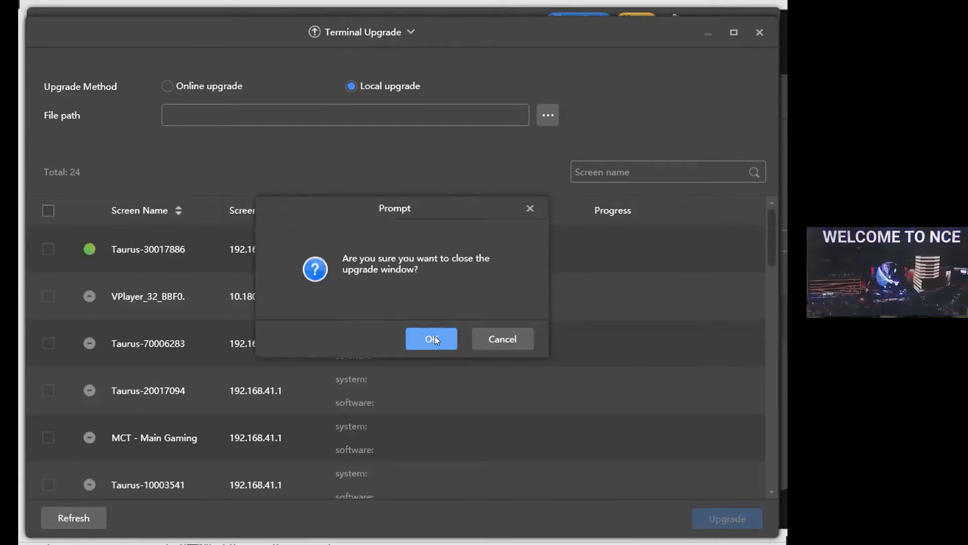
{"action": "left_click", "coordinate": [431, 338]}
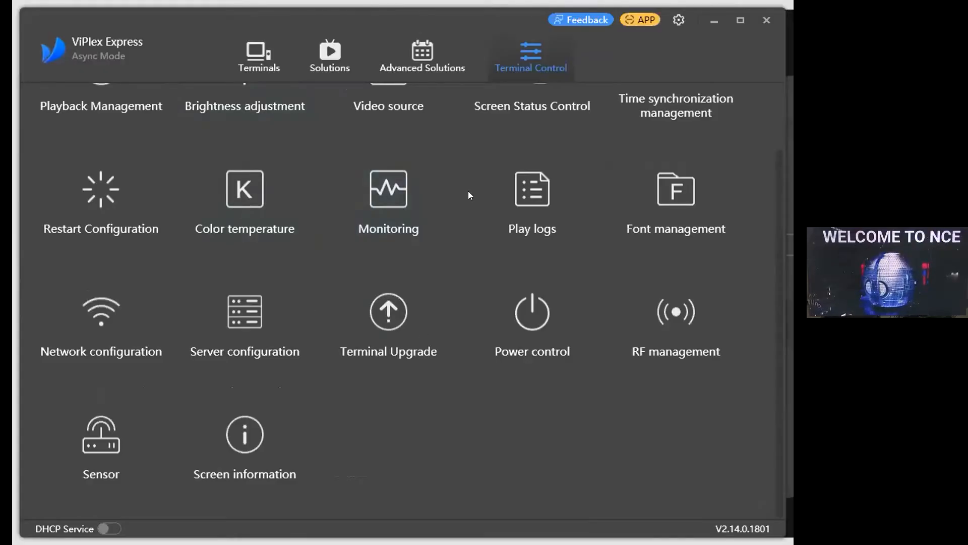
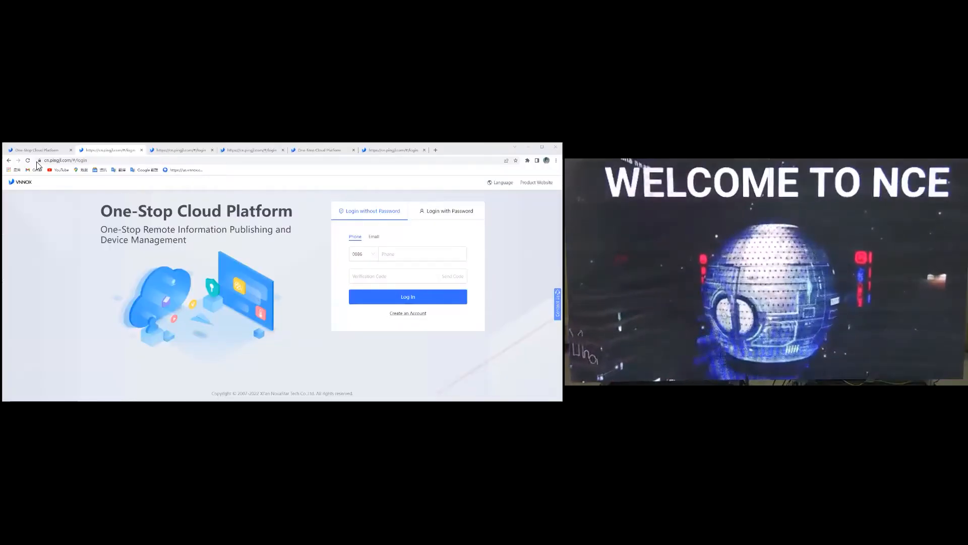
Step: Switch to the vnnox.com page in the browser and look over the VNNOX Media and VNNOX Care offerings
{"action": "left_click", "coordinate": [50, 160]}
{"action": "left_click", "coordinate": [46, 150]}
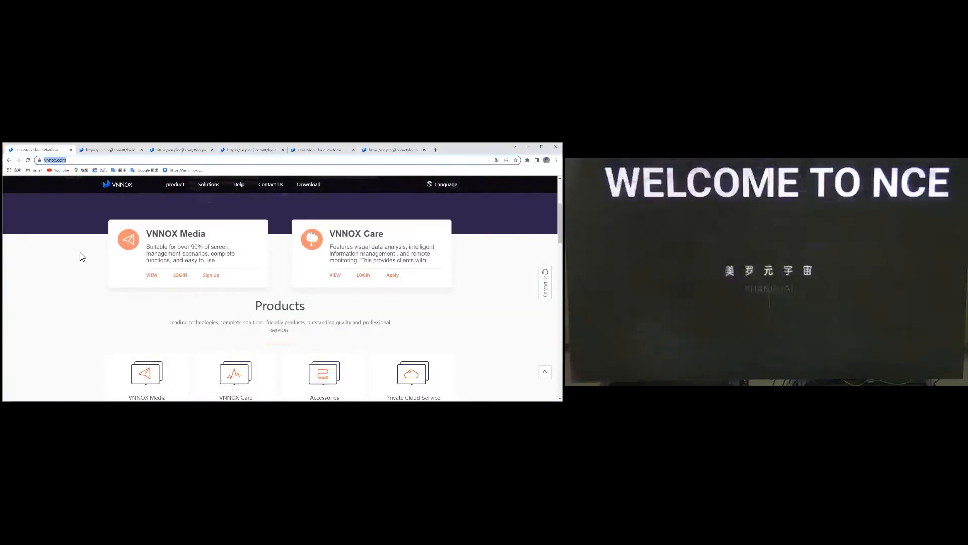
{"action": "scroll", "coordinate": [90, 259], "scroll_direction": "up", "scroll_amount": 3}
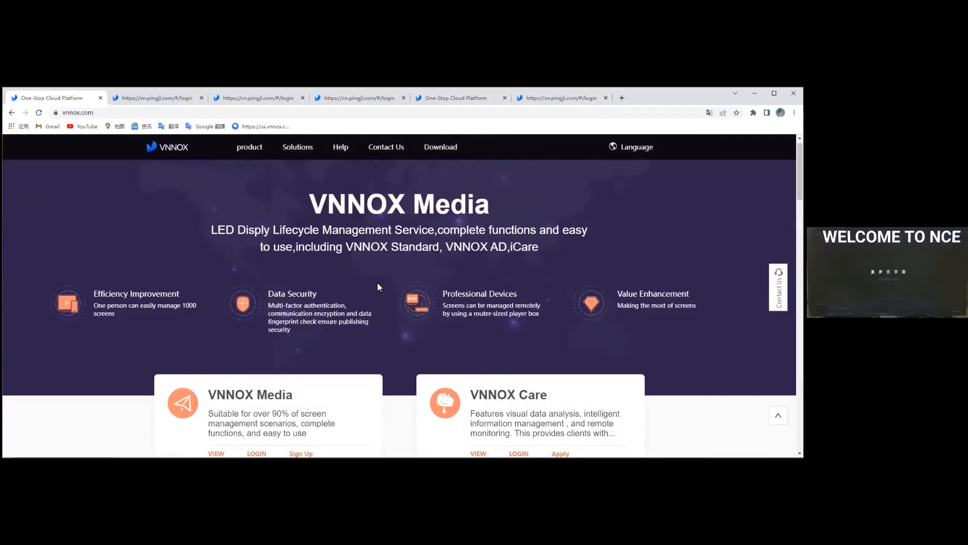
{"action": "double_click", "coordinate": [386, 377]}
{"action": "scroll", "coordinate": [174, 373], "scroll_direction": "down", "scroll_amount": 1}
{"action": "left_click", "coordinate": [116, 386]}
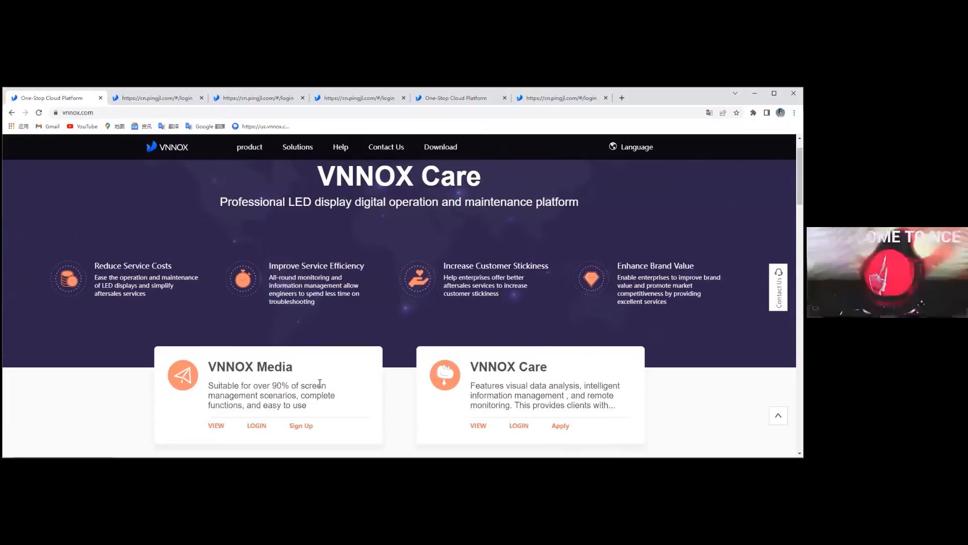
Step: Open the VNNOX Media sign-up on the China server node, review the Create Account form and close it
{"action": "left_click", "coordinate": [297, 427]}
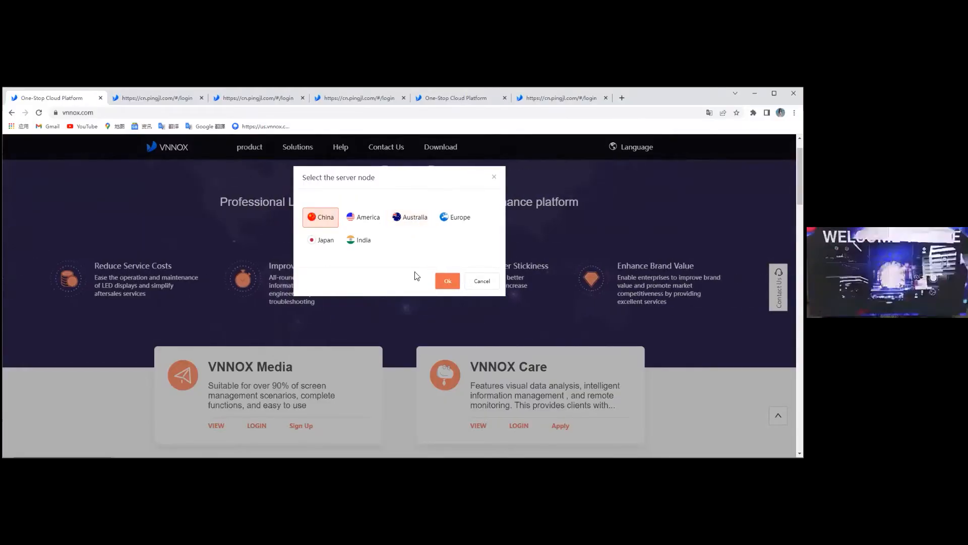
{"action": "left_click", "coordinate": [457, 279]}
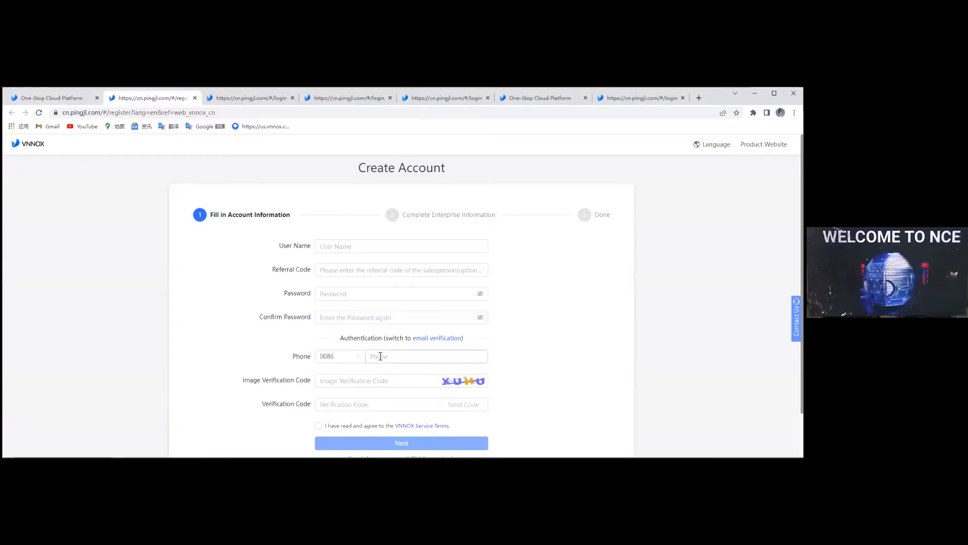
{"action": "left_click", "coordinate": [387, 356]}
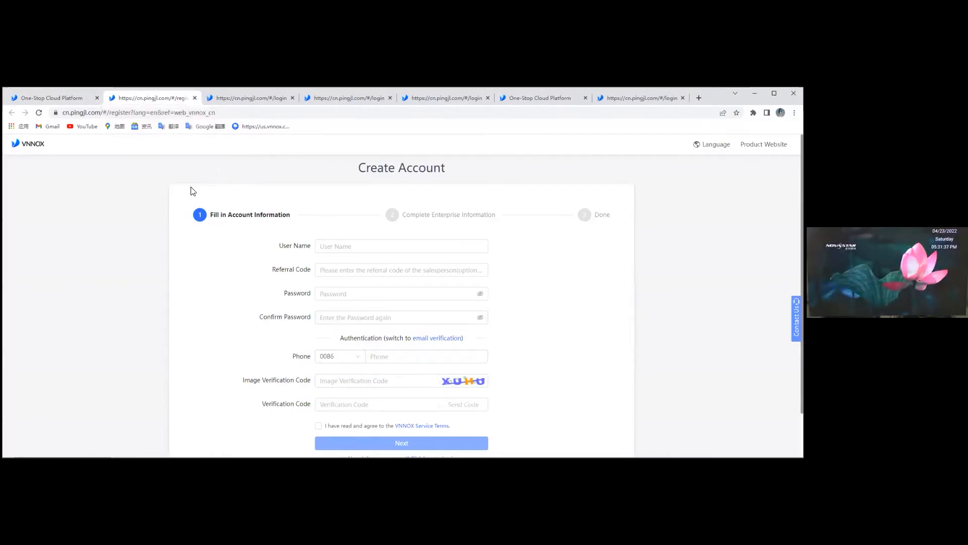
{"action": "left_click", "coordinate": [194, 98]}
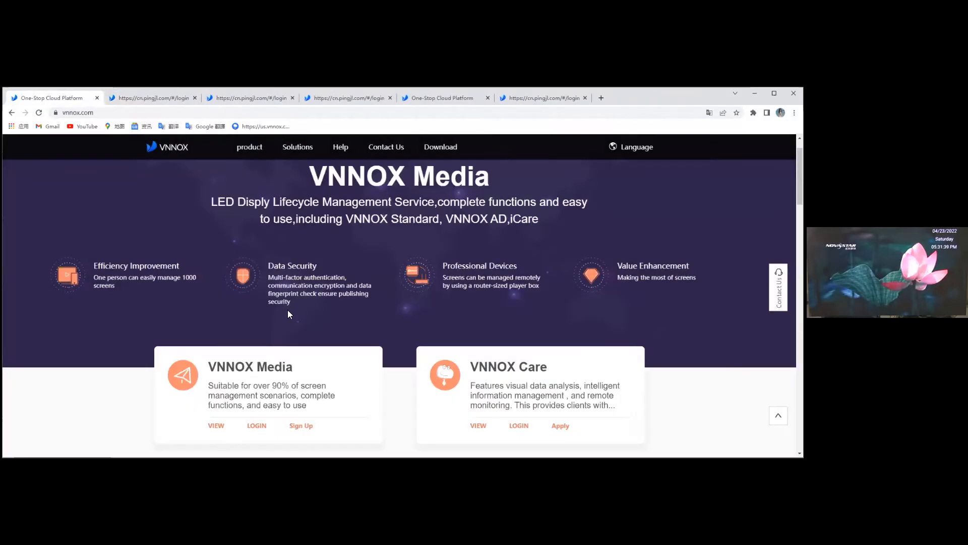
Step: Open the VNNOX Media login and log in with the account password
{"action": "left_click", "coordinate": [258, 426]}
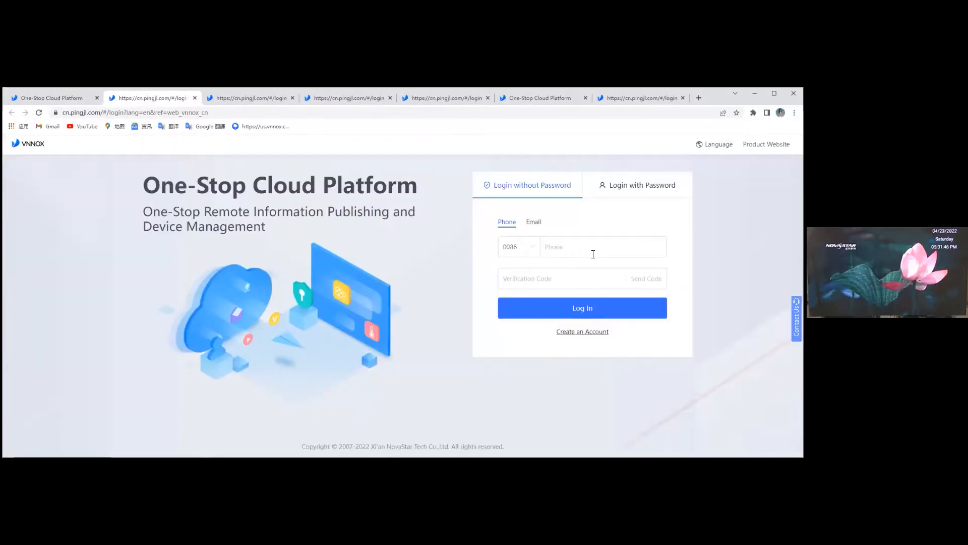
{"action": "left_click", "coordinate": [626, 195]}
{"action": "left_click", "coordinate": [561, 273]}
{"action": "type", "text": "••"}
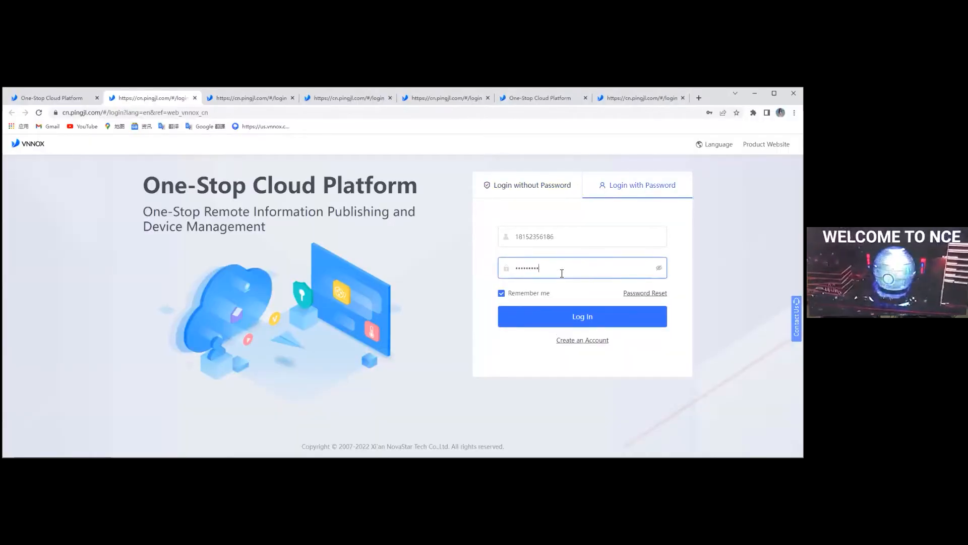
{"action": "key", "text": "Return"}
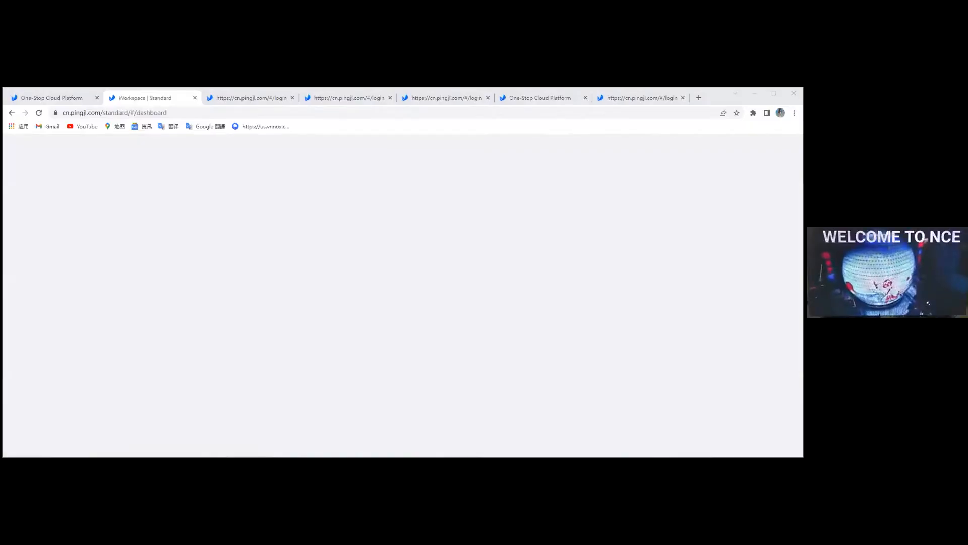
Step: Open Player Authentication for the account and examine the VNNOX Standard/AD server address, authentication user name and authentication password
{"action": "mouse_move", "coordinate": [12, 147]}
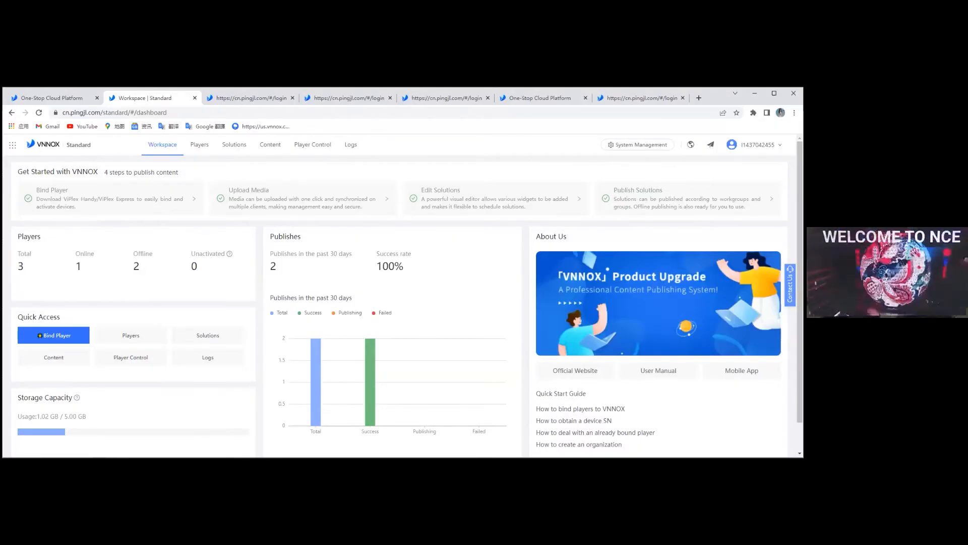
{"action": "mouse_move", "coordinate": [758, 145]}
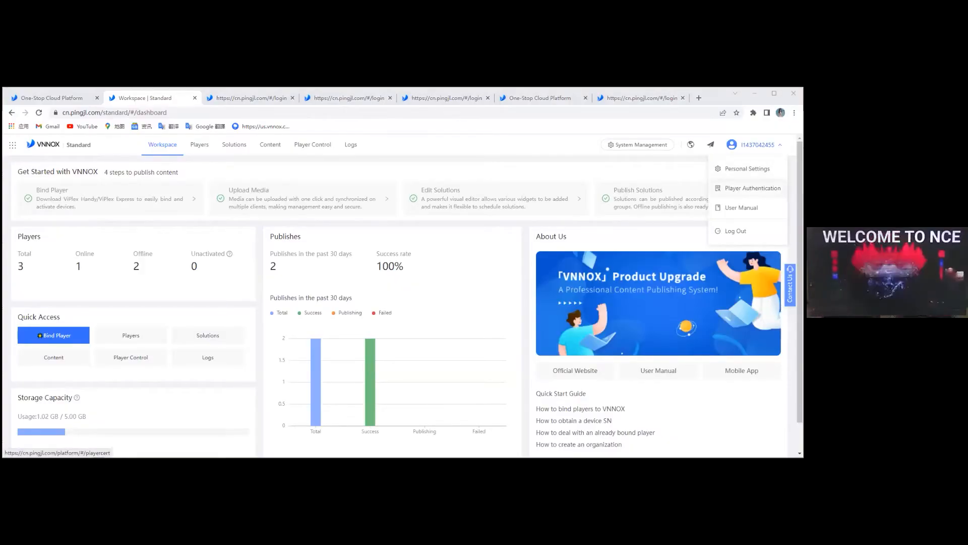
{"action": "left_click", "coordinate": [753, 188]}
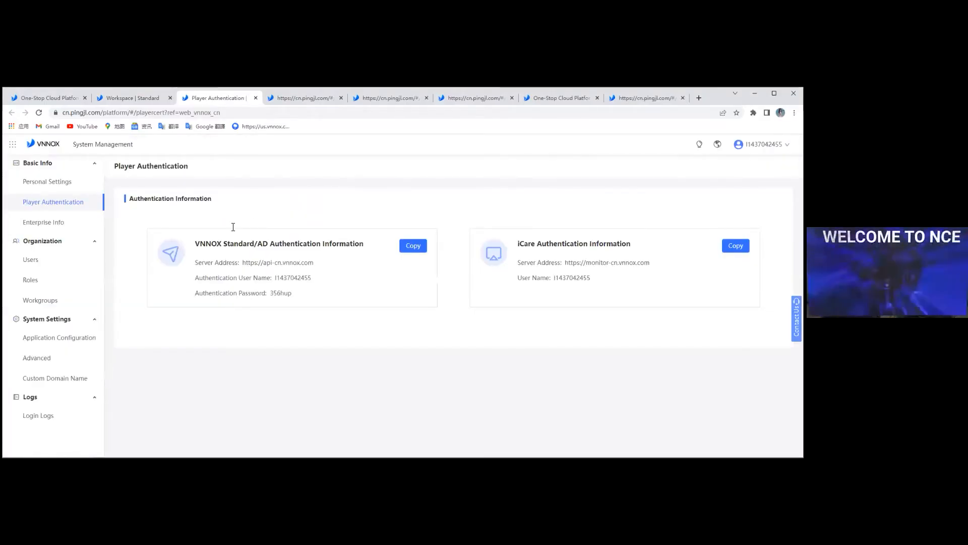
{"action": "left_click_drag", "start_coordinate": [196, 262], "coordinate": [278, 283]}
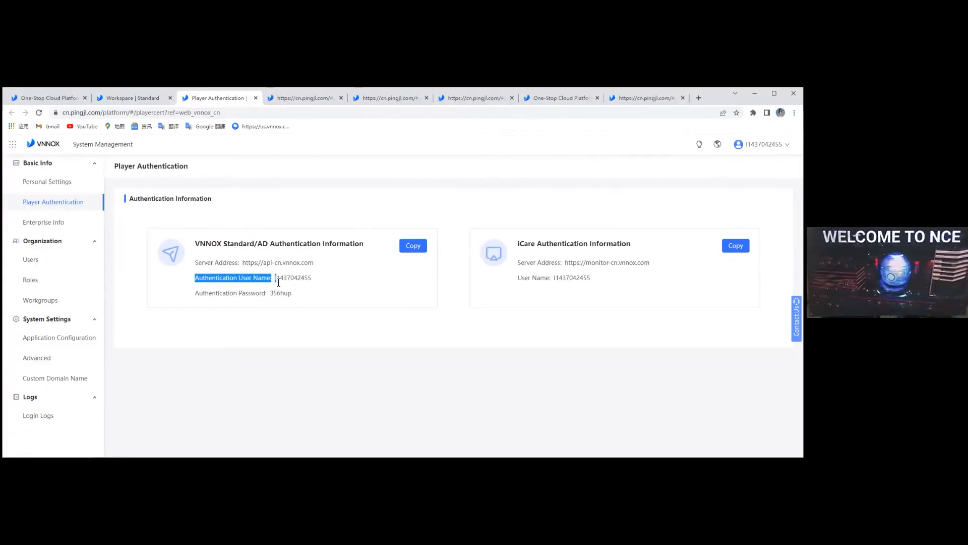
{"action": "left_click", "coordinate": [324, 288]}
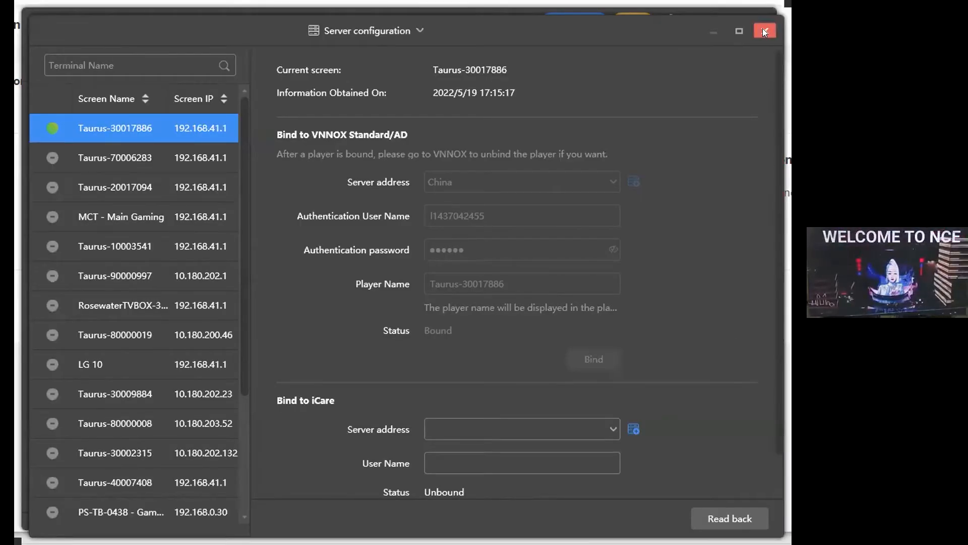
Step: In ViPlex Express, close the Server configuration window and check Taurus-30017886 in the list of terminals
{"action": "left_click", "coordinate": [764, 30]}
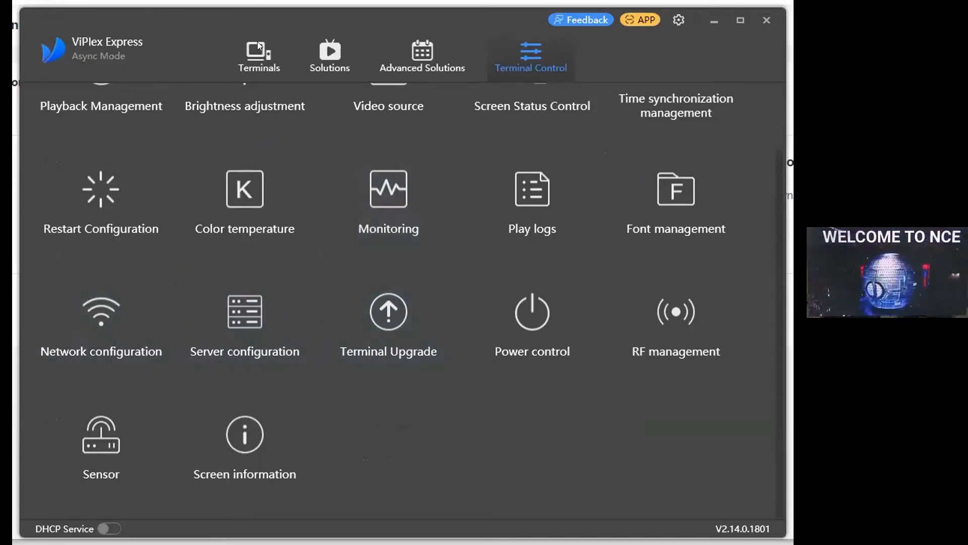
{"action": "left_click", "coordinate": [277, 52]}
{"action": "mouse_move", "coordinate": [79, 186]}
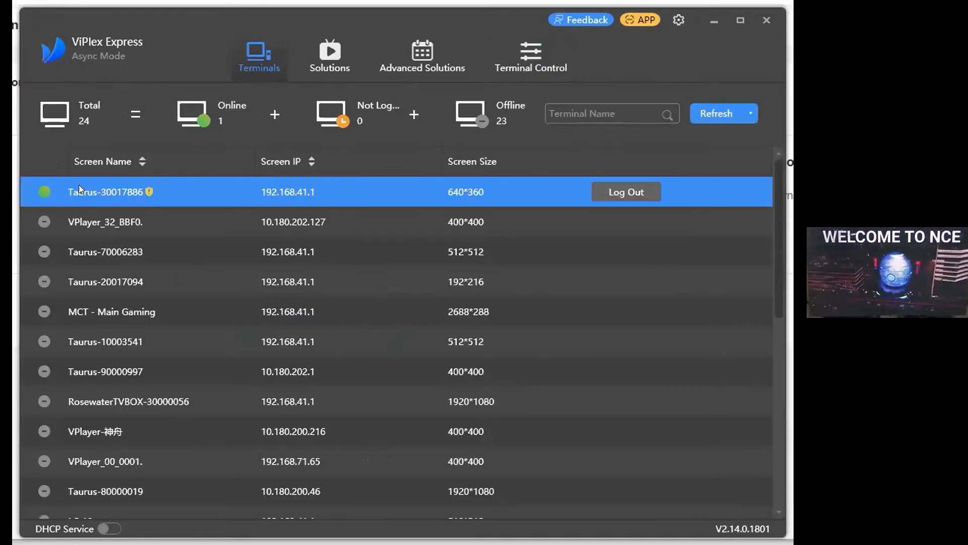
Step: Return to Terminal Control and open Network configuration for Taurus-30017886 to review its mobile network and network detection settings
{"action": "left_click", "coordinate": [535, 57]}
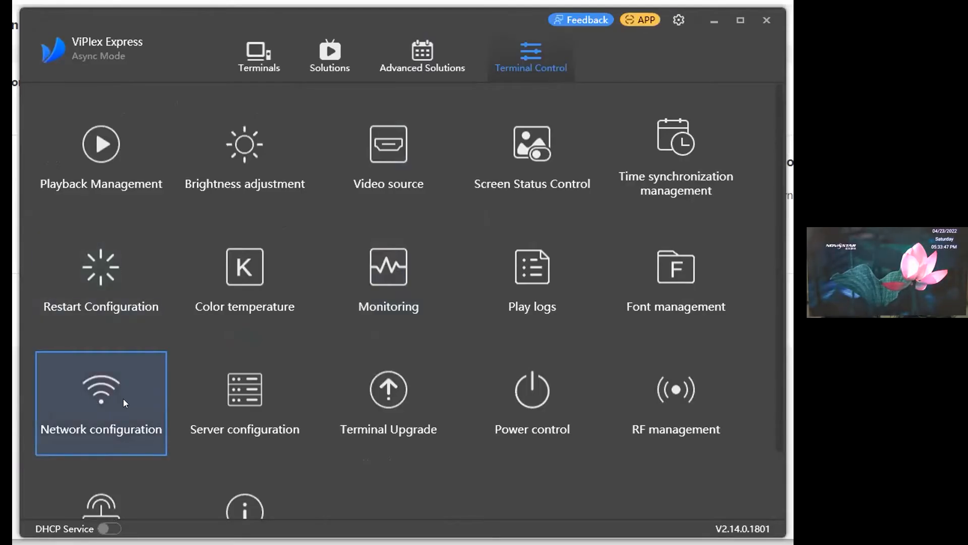
{"action": "left_click", "coordinate": [166, 386]}
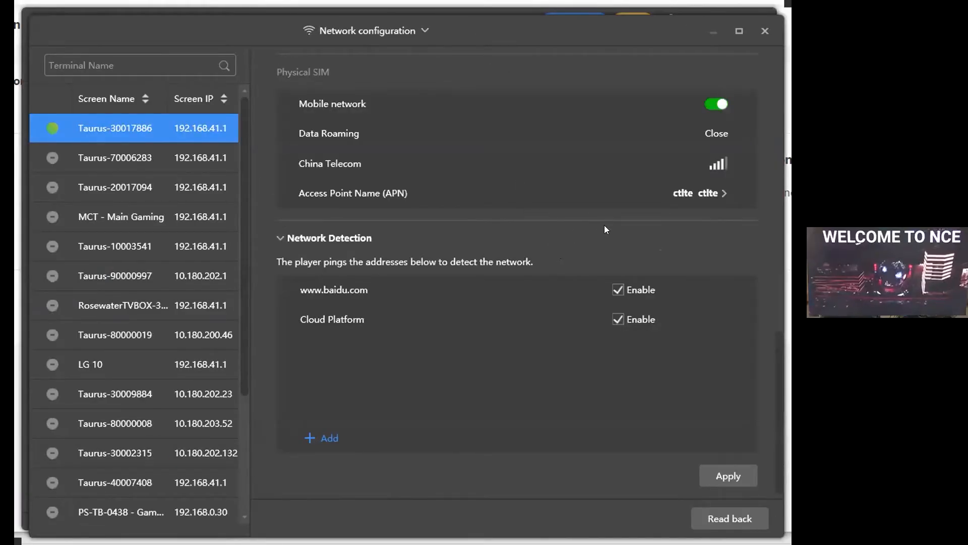
Step: Review the Wi-Fi AP, mobile network and network detection settings of Taurus-30017886, then close Network configuration
{"action": "scroll", "coordinate": [605, 225], "scroll_direction": "up", "scroll_amount": 7}
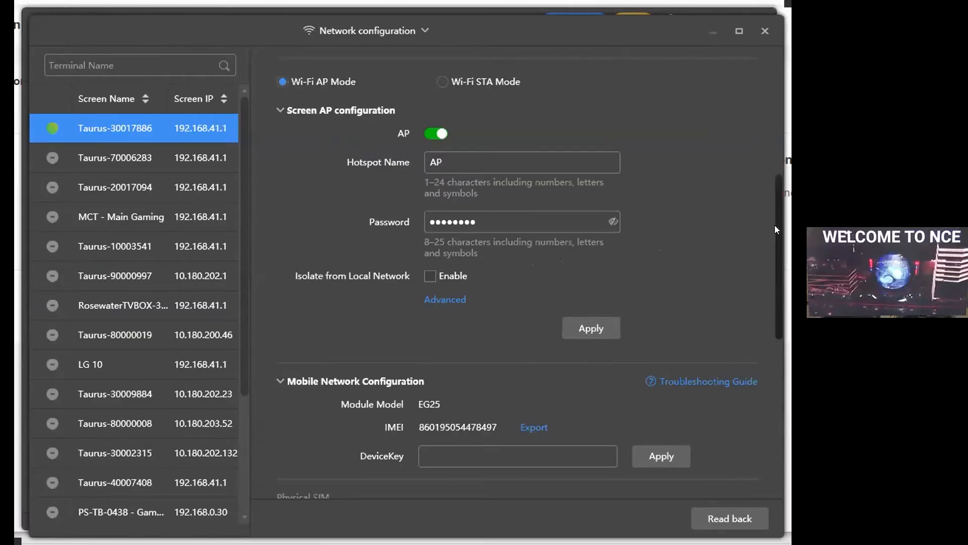
{"action": "left_click_drag", "start_coordinate": [775, 236], "coordinate": [775, 309]}
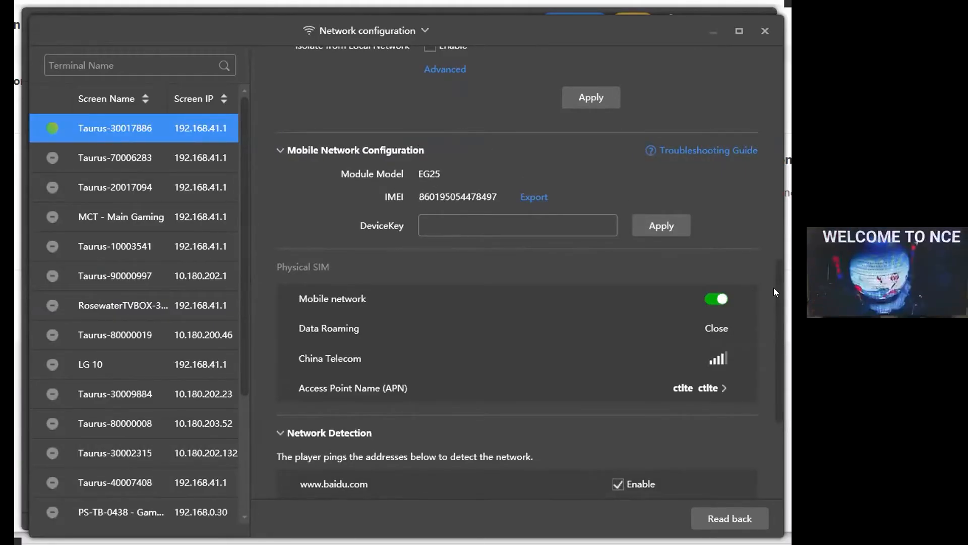
{"action": "scroll", "coordinate": [771, 254], "scroll_direction": "up", "scroll_amount": 1}
{"action": "scroll", "coordinate": [772, 258], "scroll_direction": "up", "scroll_amount": 4}
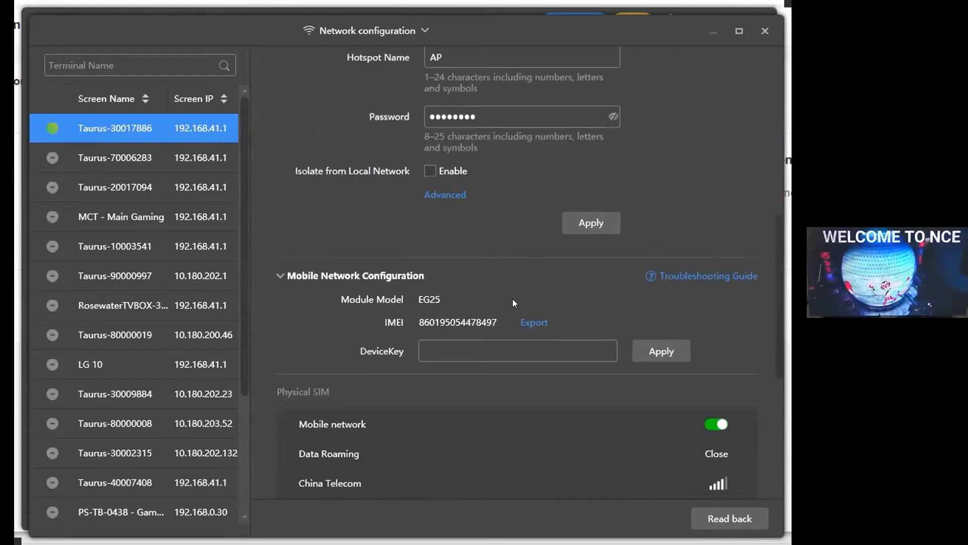
{"action": "scroll", "coordinate": [766, 272], "scroll_direction": "up", "scroll_amount": 8}
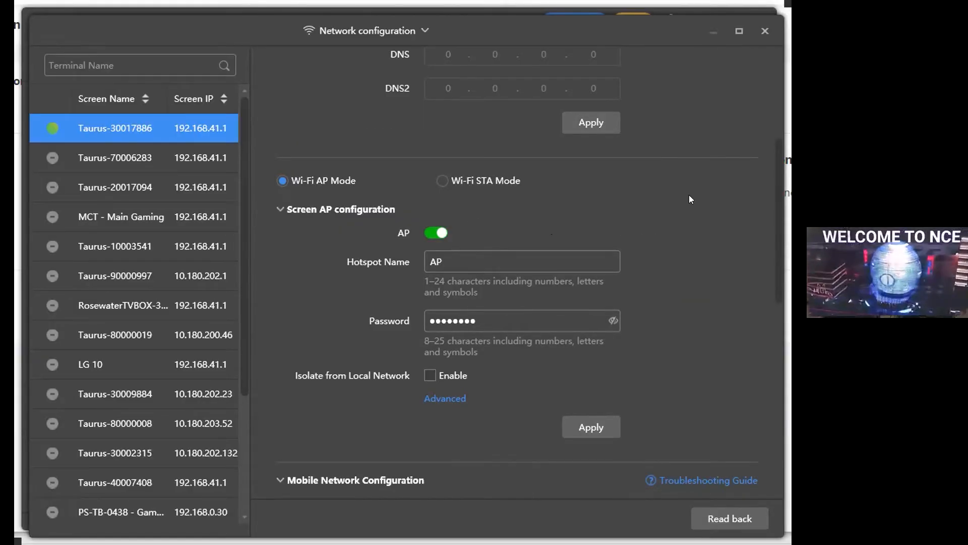
{"action": "left_click", "coordinate": [765, 31]}
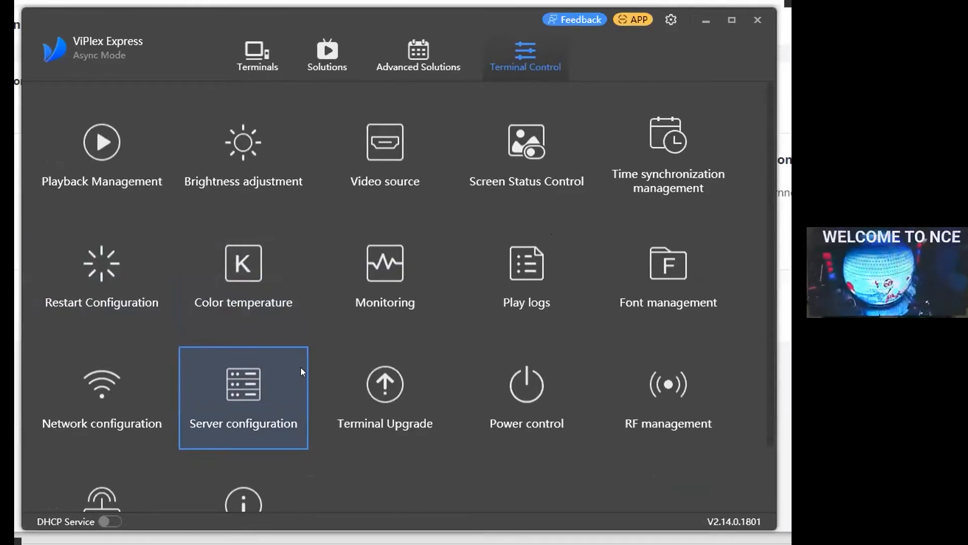
Step: Open Server configuration to check the VNNOX Standard/AD and iCare binding of Taurus-30017886, then close it
{"action": "left_click", "coordinate": [301, 367]}
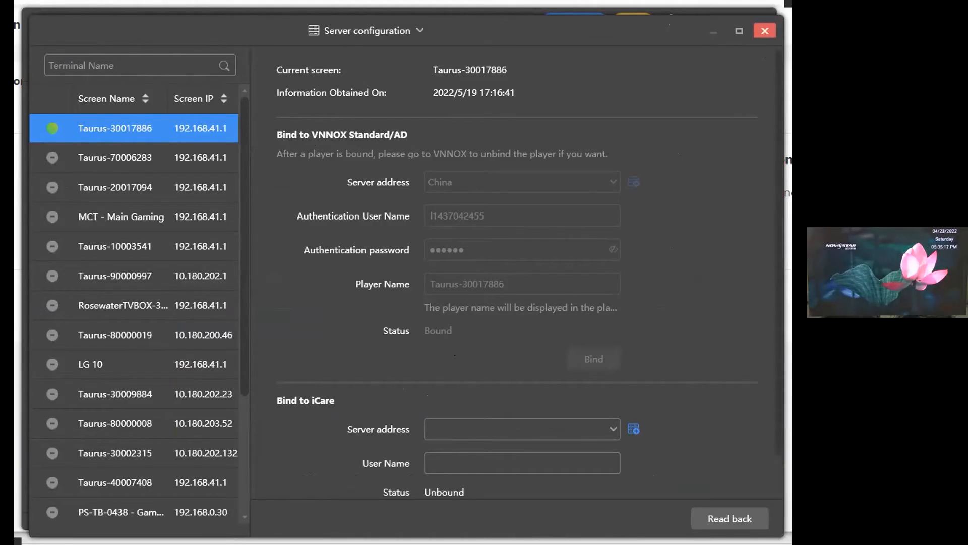
{"action": "left_click", "coordinate": [764, 34]}
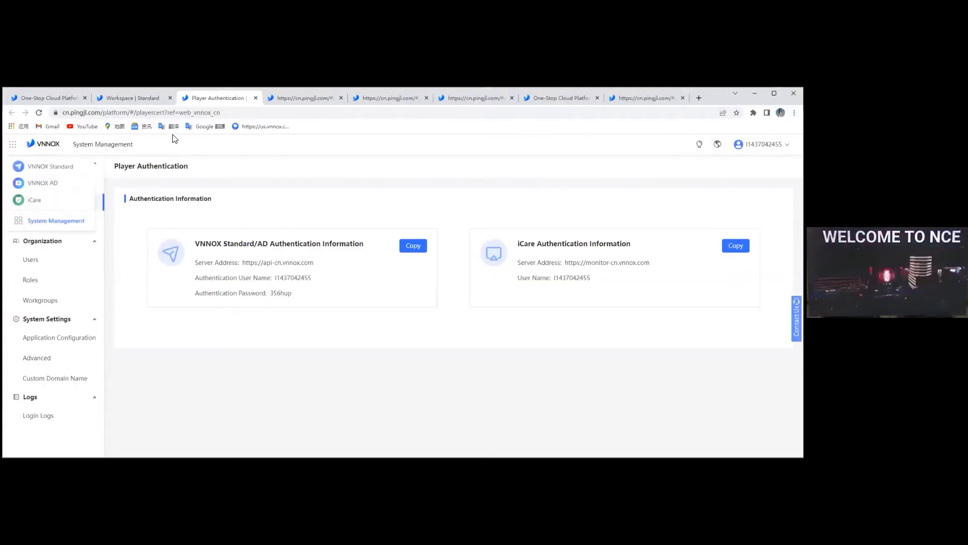
Step: Switch to the VNNOX site in the browser and go from System Management to the VNNOX Standard workspace
{"action": "mouse_move", "coordinate": [16, 145]}
{"action": "double_click", "coordinate": [42, 171]}
{"action": "left_click_drag", "start_coordinate": [42, 171], "coordinate": [30, 151]}
{"action": "left_click", "coordinate": [296, 179]}
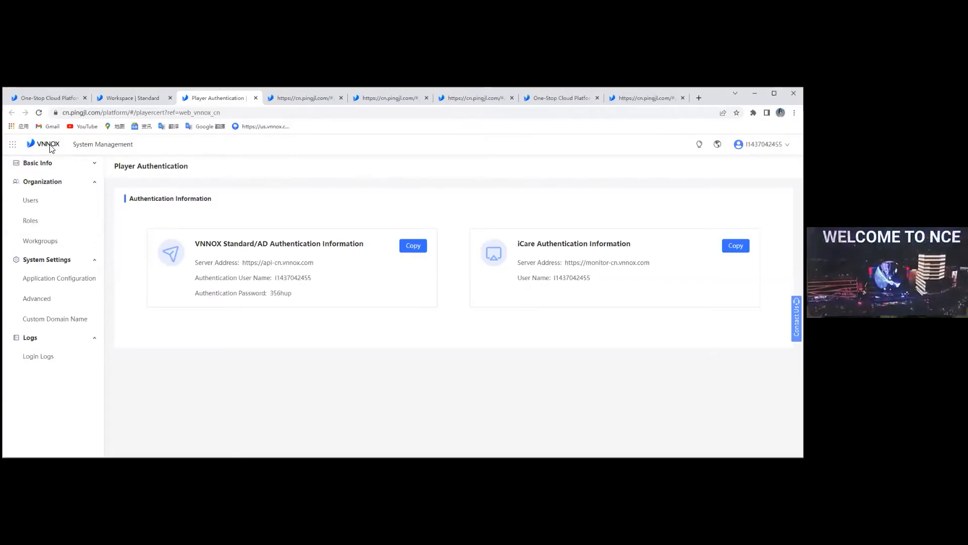
{"action": "mouse_move", "coordinate": [14, 146]}
{"action": "left_click", "coordinate": [53, 167]}
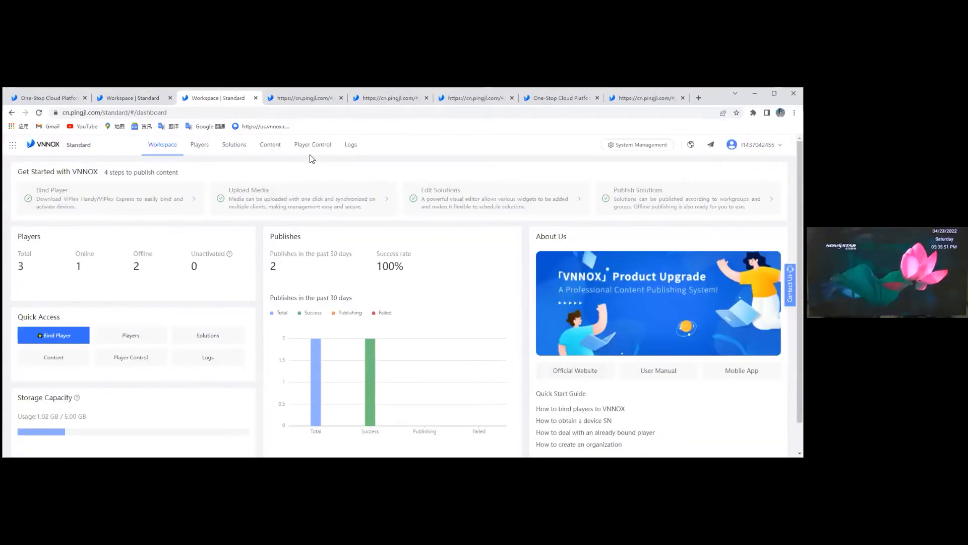
Step: View the Content library and the Solutions list, and look at the new-solution settings without creating one
{"action": "left_click", "coordinate": [272, 146]}
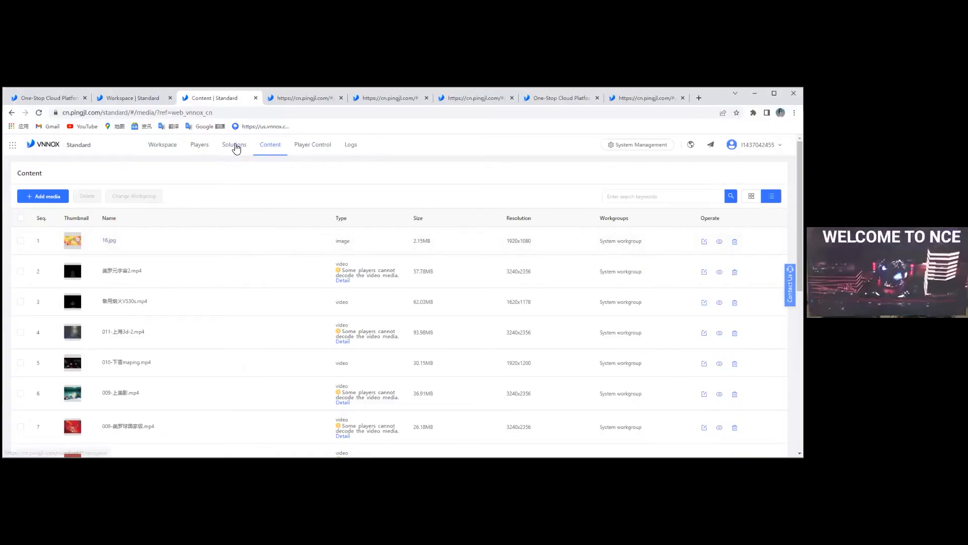
{"action": "left_click", "coordinate": [273, 148]}
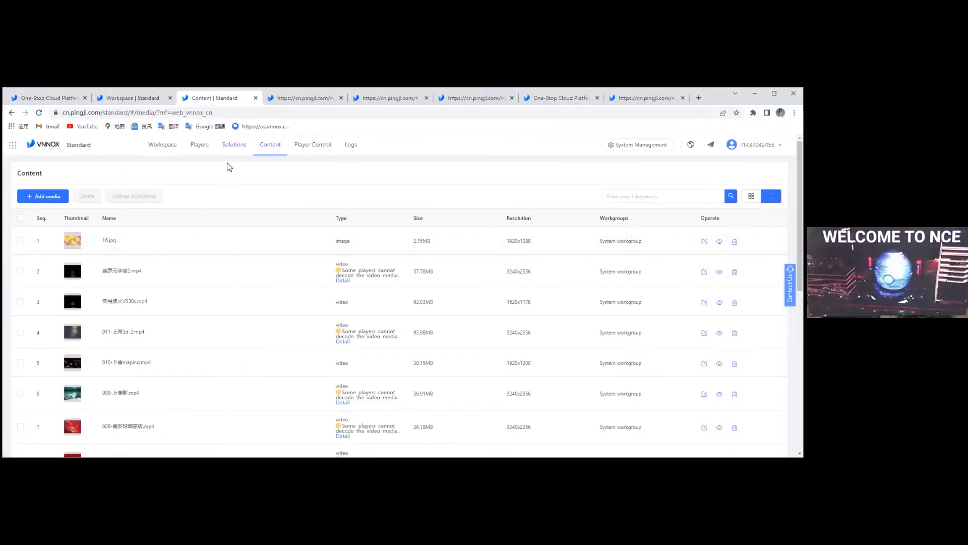
{"action": "left_click", "coordinate": [234, 144]}
{"action": "left_click", "coordinate": [37, 197]}
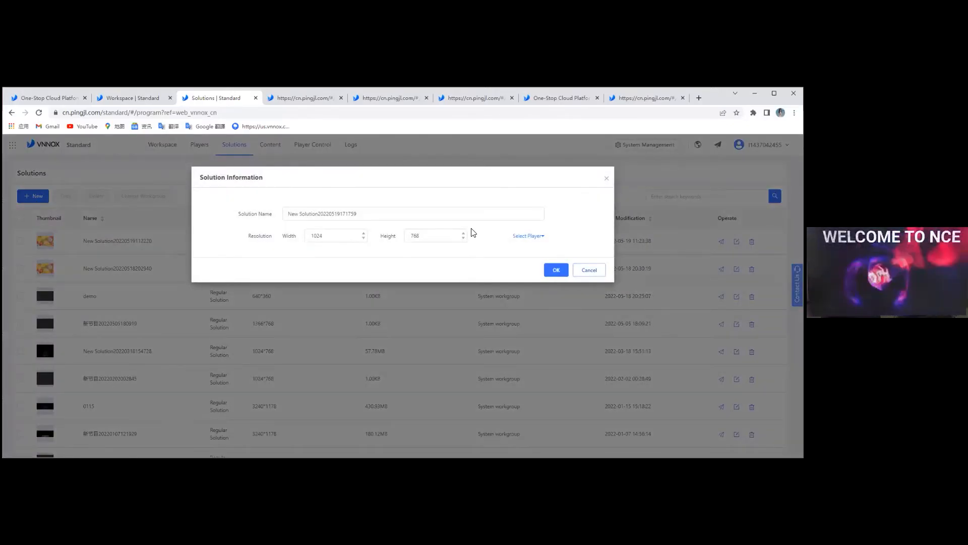
{"action": "left_click", "coordinate": [601, 272]}
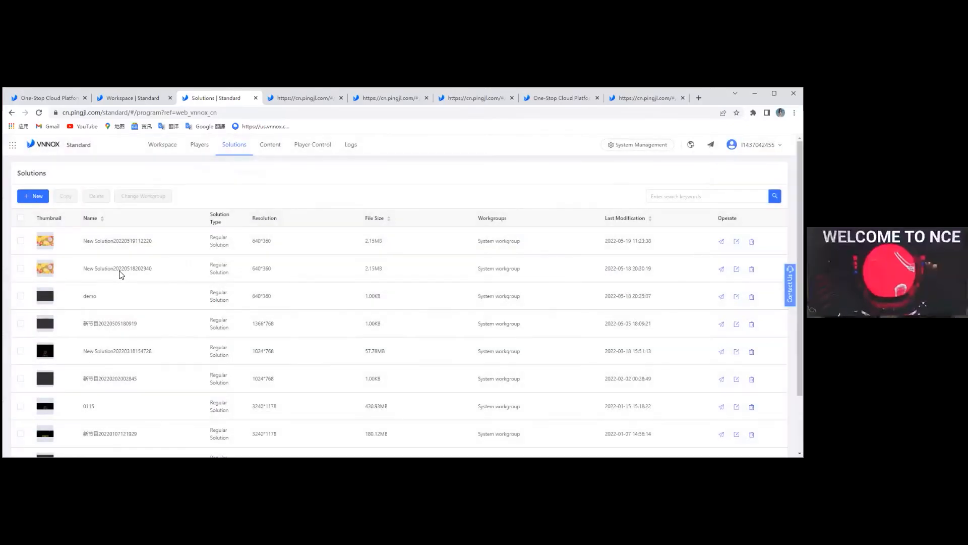
{"action": "left_click", "coordinate": [120, 273]}
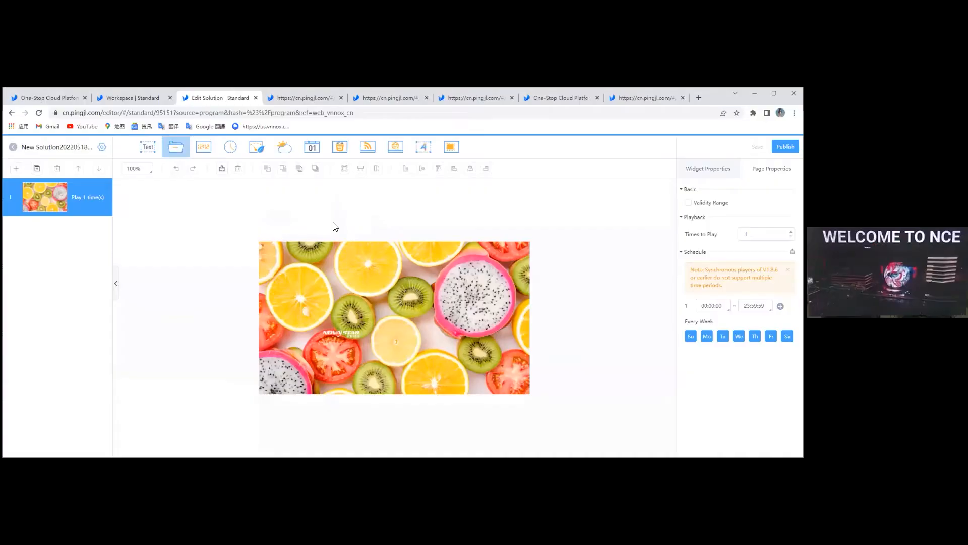
{"action": "scroll", "coordinate": [358, 290], "scroll_direction": "down", "scroll_amount": 3}
{"action": "scroll", "coordinate": [367, 283], "scroll_direction": "up", "scroll_amount": 3}
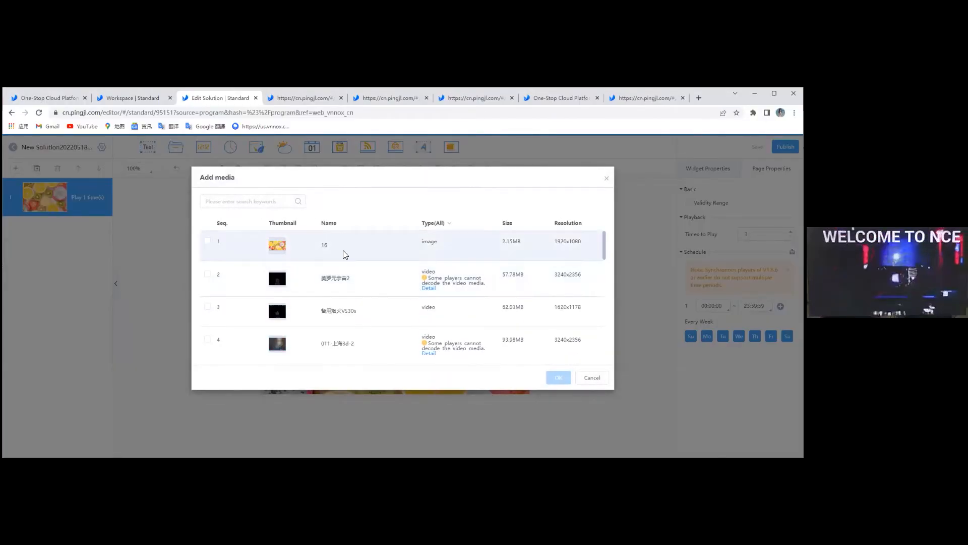
{"action": "left_click", "coordinate": [607, 180]}
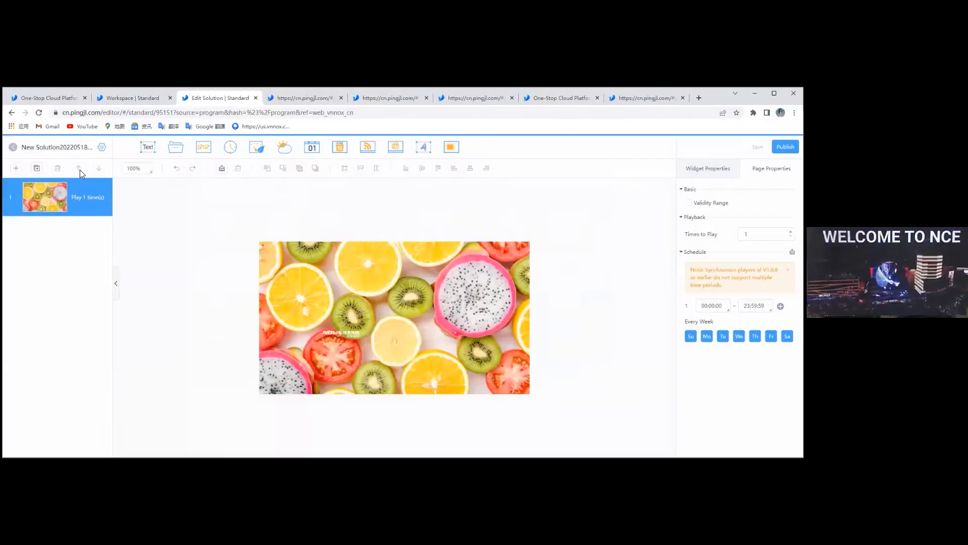
{"action": "left_click", "coordinate": [13, 149]}
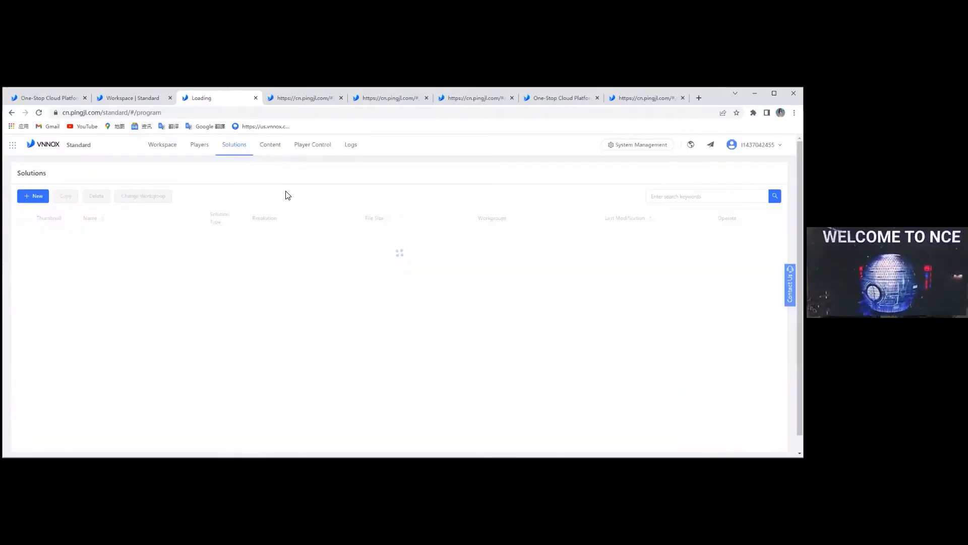
Step: Browse the whole list of uploaded images and videos in the Content library
{"action": "left_click", "coordinate": [271, 145]}
{"action": "scroll", "coordinate": [207, 340], "scroll_direction": "down", "scroll_amount": 10}
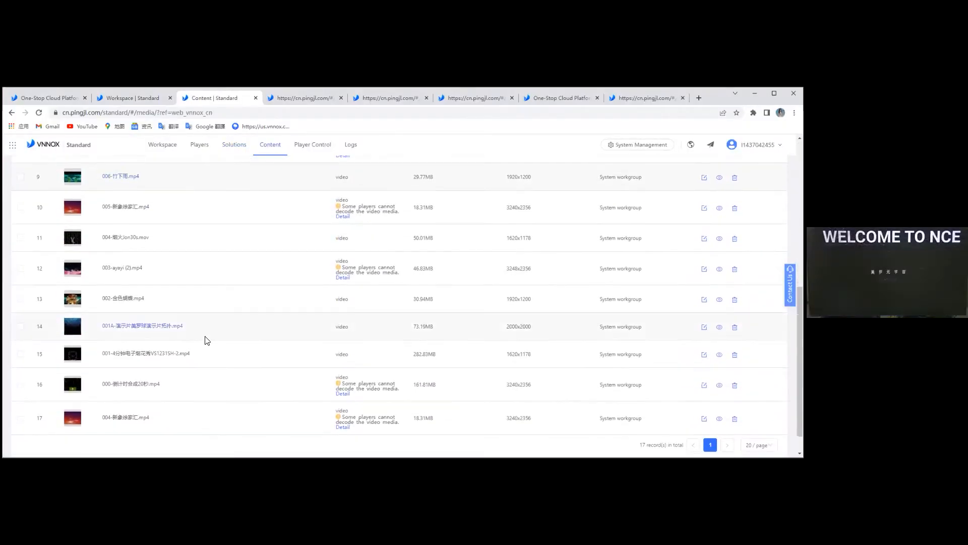
{"action": "scroll", "coordinate": [207, 339], "scroll_direction": "up", "scroll_amount": 9}
{"action": "scroll", "coordinate": [215, 333], "scroll_direction": "up", "scroll_amount": 1}
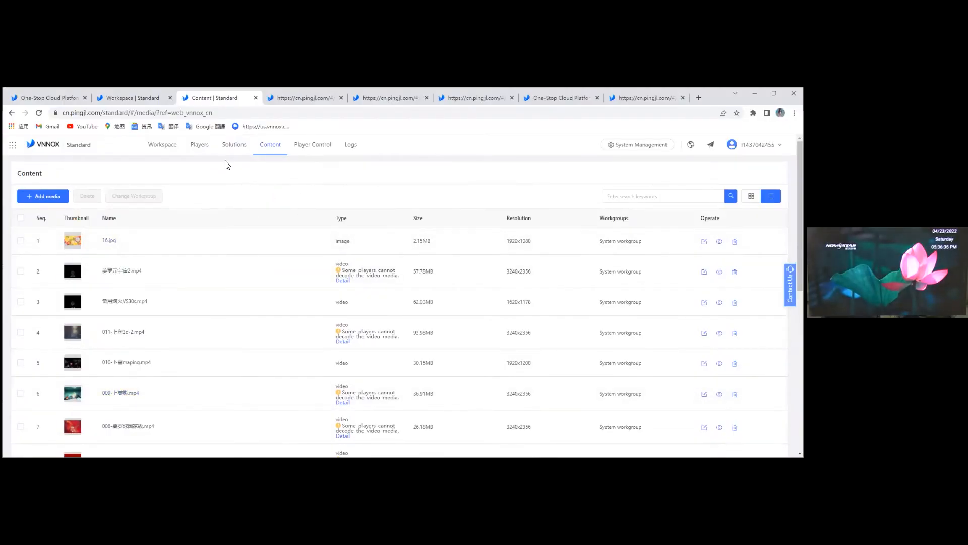
{"action": "left_click", "coordinate": [235, 147]}
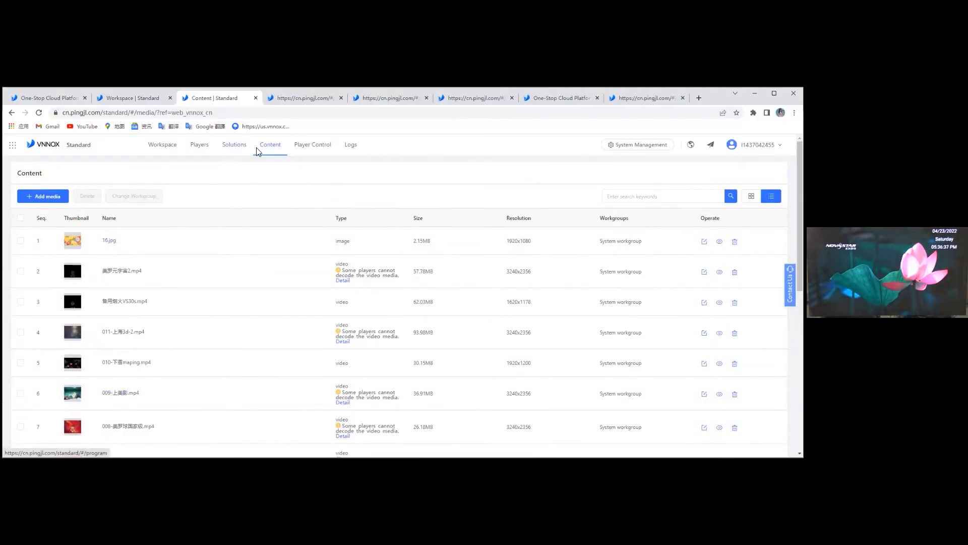
{"action": "left_click", "coordinate": [270, 146]}
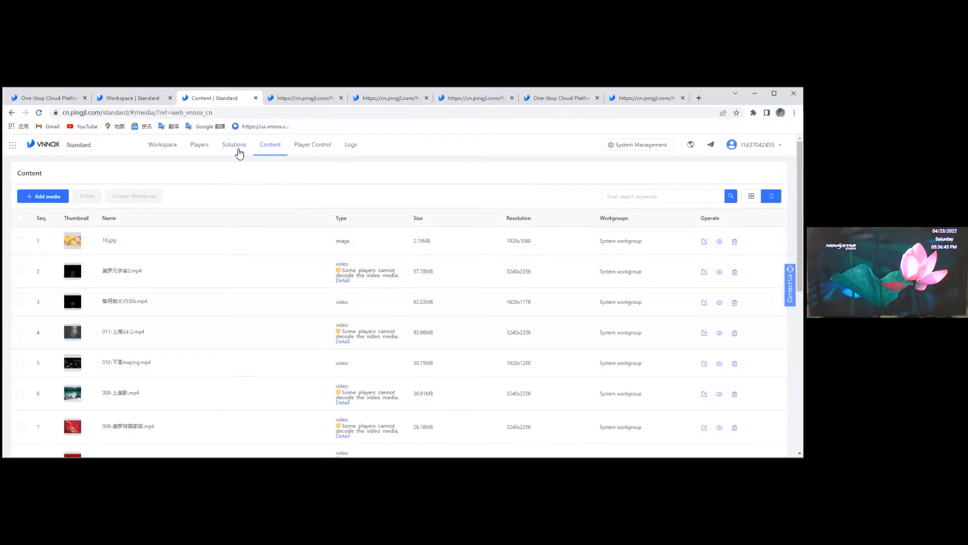
{"action": "left_click", "coordinate": [235, 150]}
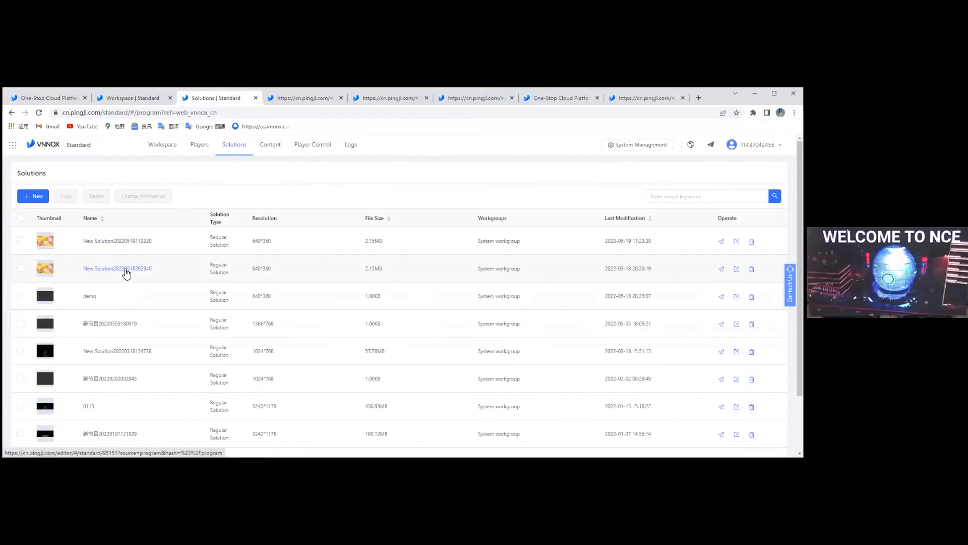
{"action": "left_click", "coordinate": [126, 273]}
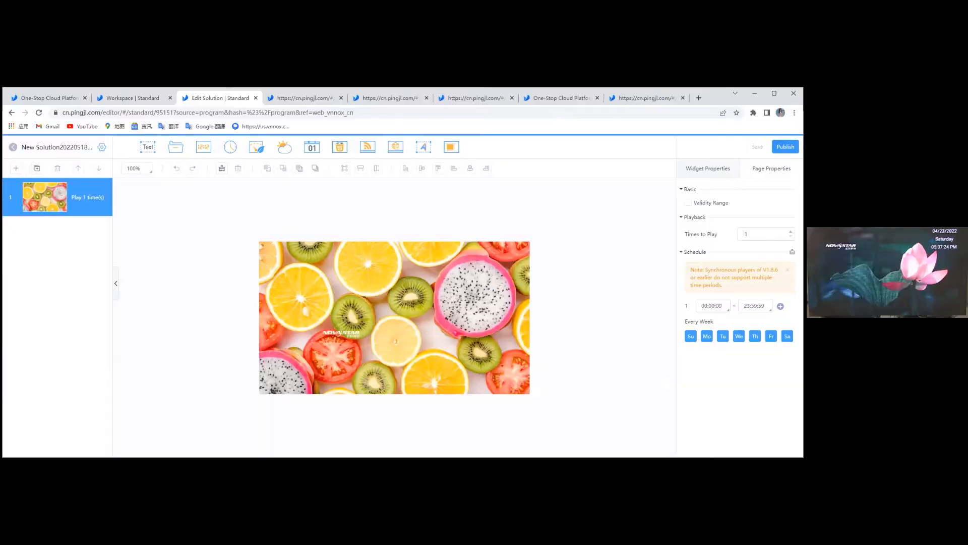
{"action": "left_click", "coordinate": [785, 147]}
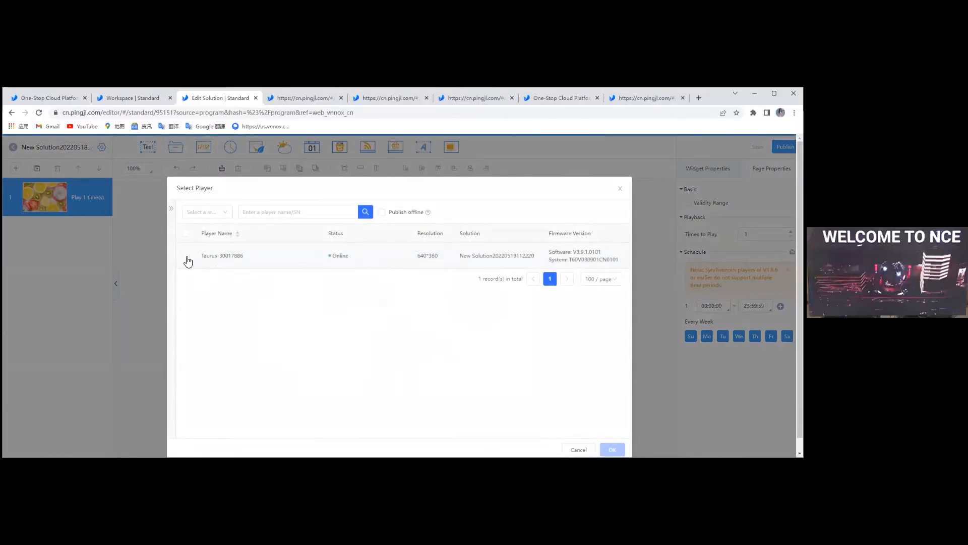
{"action": "left_click", "coordinate": [185, 256]}
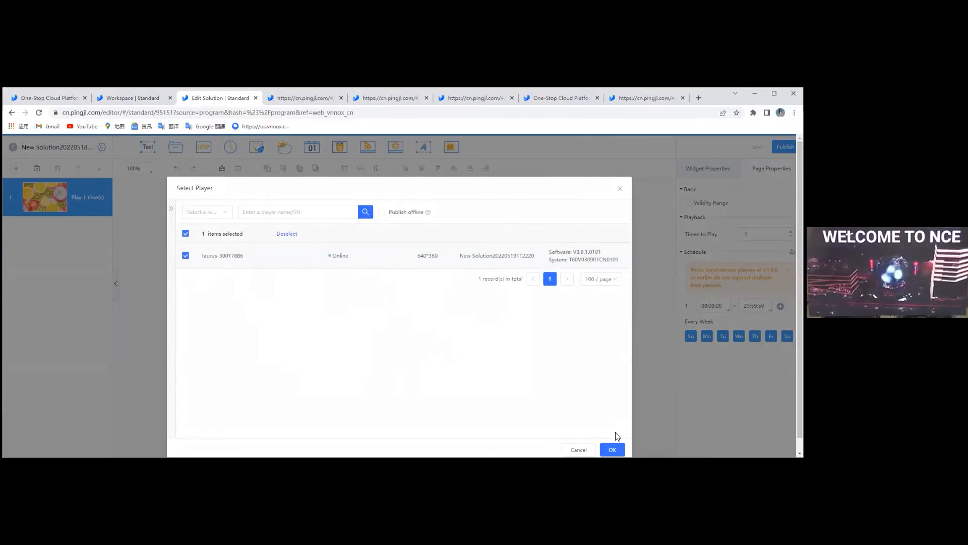
{"action": "left_click", "coordinate": [615, 447]}
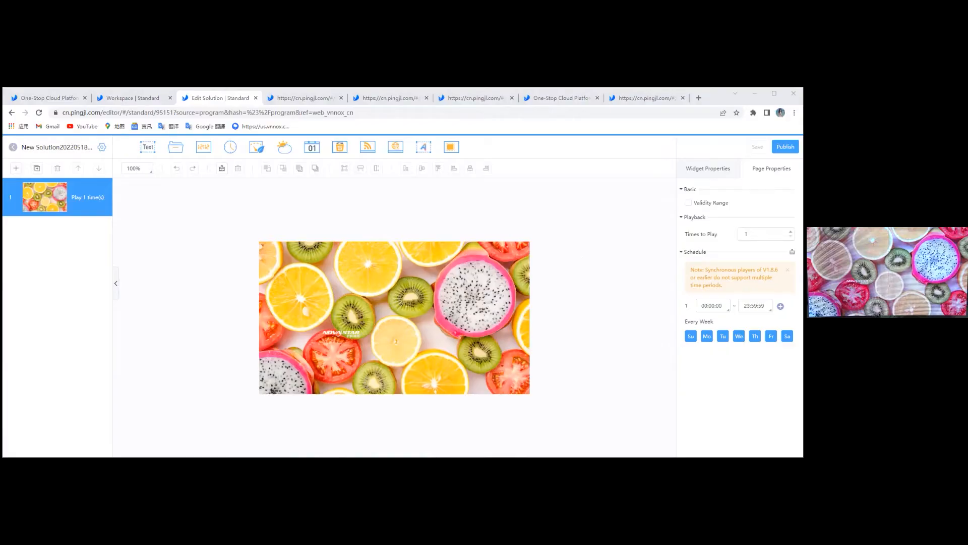
Step: On the VNNOX home page, open the VNNOX Care account application form to view it, and return to the home page
{"action": "left_click", "coordinate": [48, 98]}
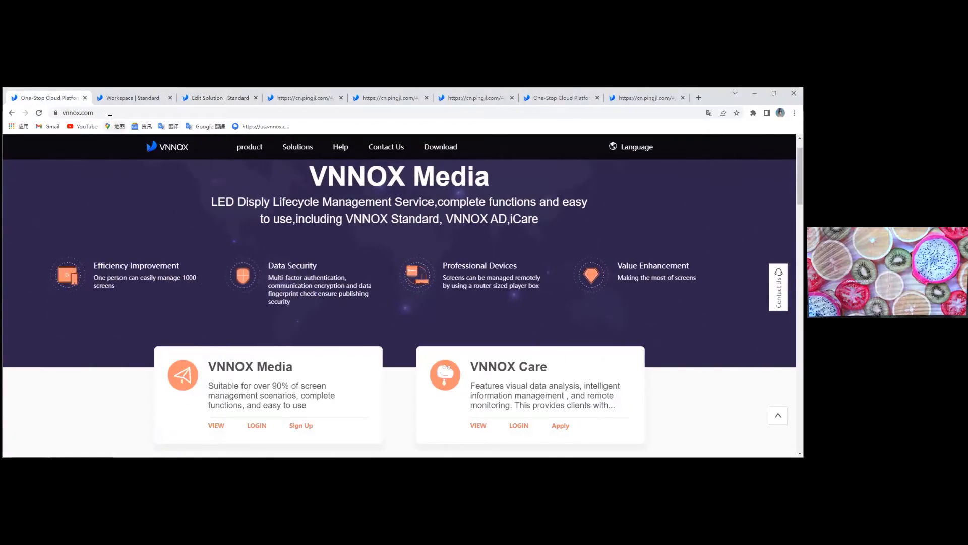
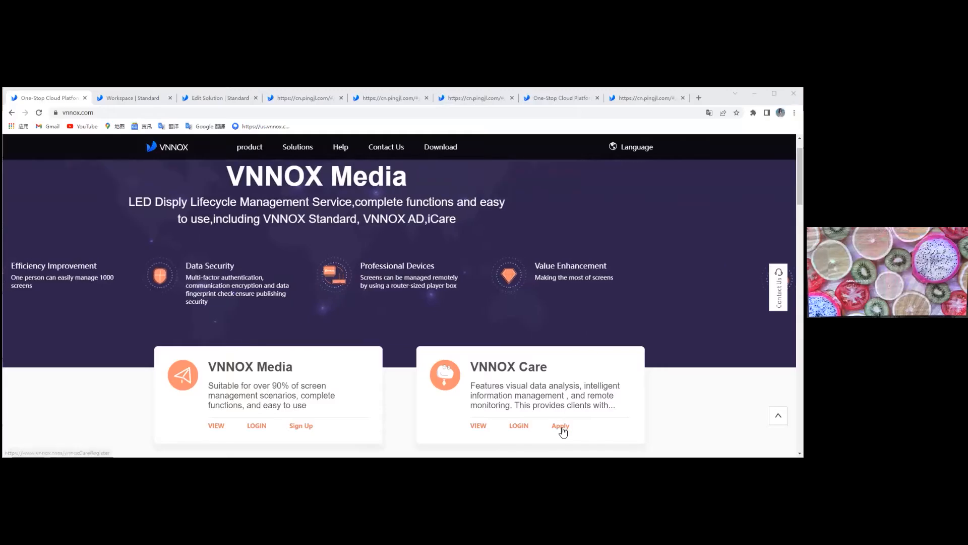
{"action": "left_click", "coordinate": [560, 426]}
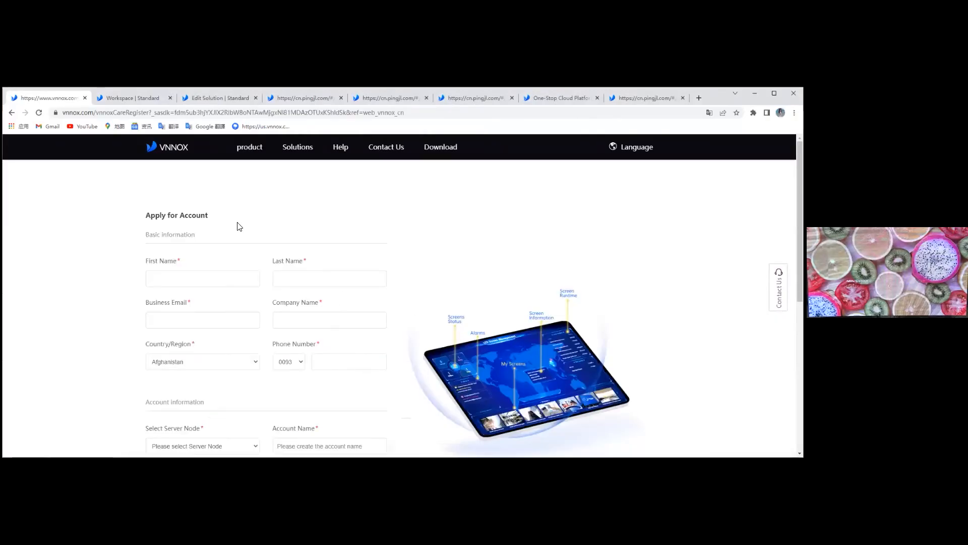
{"action": "left_click", "coordinate": [178, 156]}
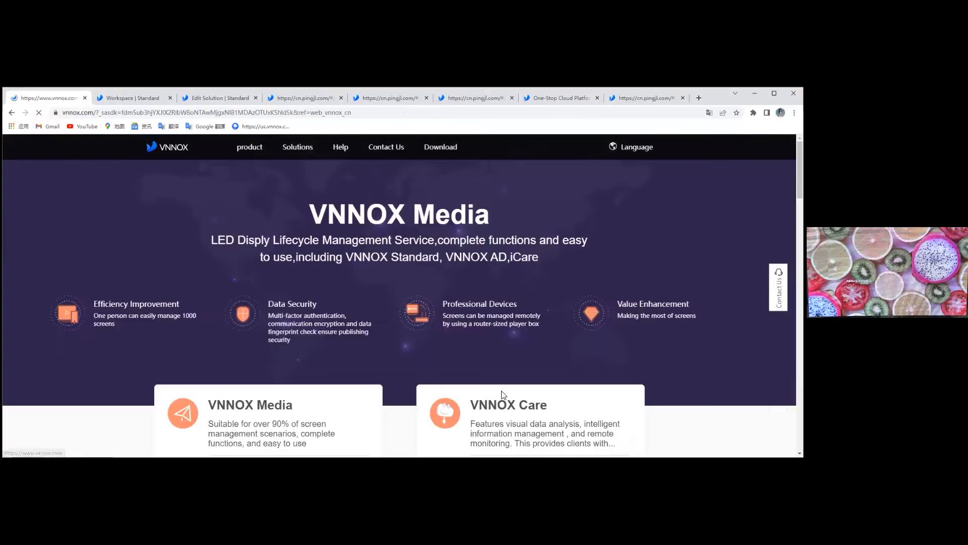
{"action": "scroll", "coordinate": [620, 384], "scroll_direction": "down", "scroll_amount": 1}
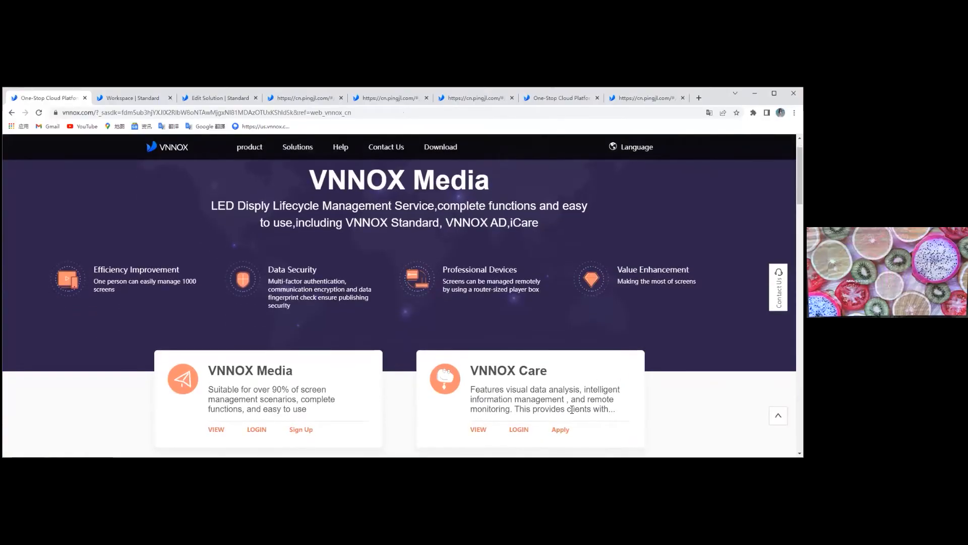
Step: Open the VNNOX Care login on the Europe server node and log in with the saved demo account's user name and password
{"action": "left_click", "coordinate": [526, 432]}
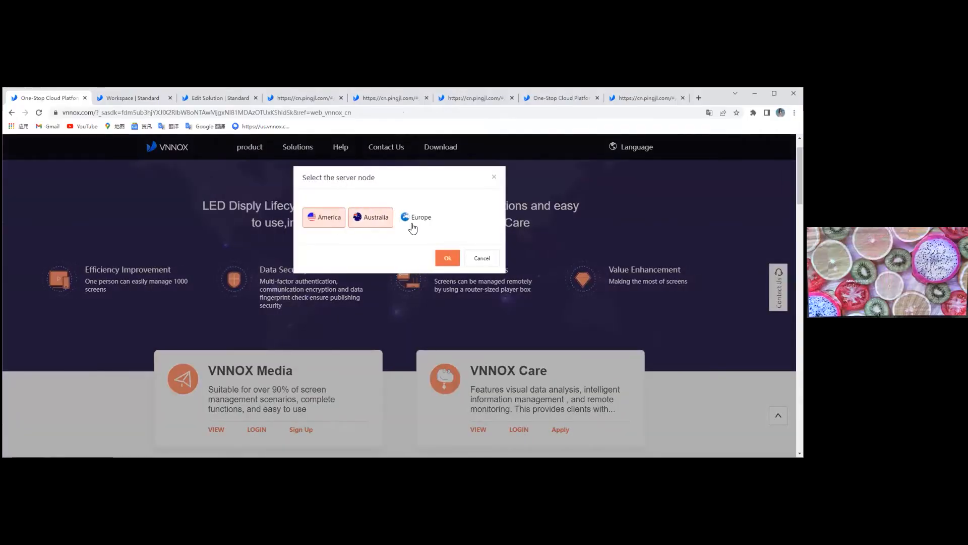
{"action": "left_click", "coordinate": [413, 222]}
{"action": "left_click", "coordinate": [447, 257]}
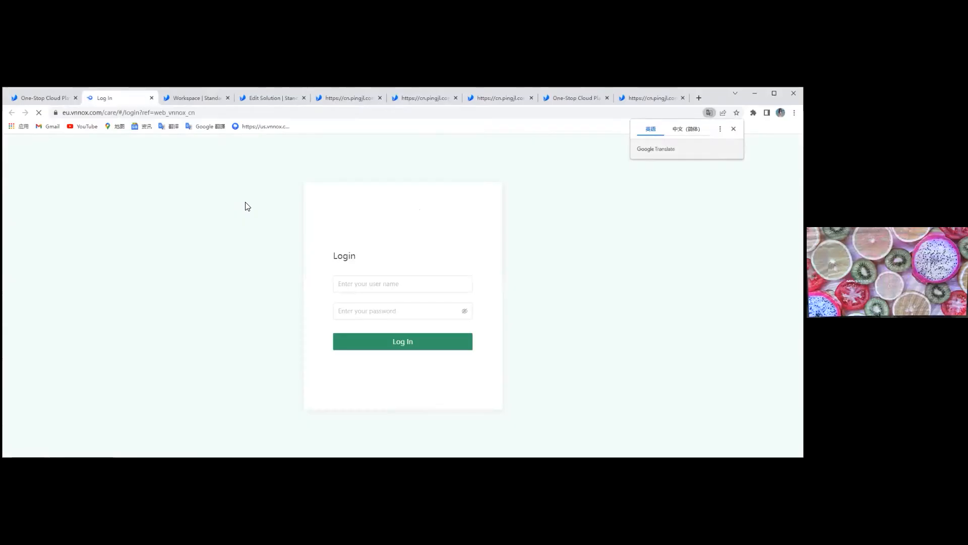
{"action": "left_click", "coordinate": [382, 311]}
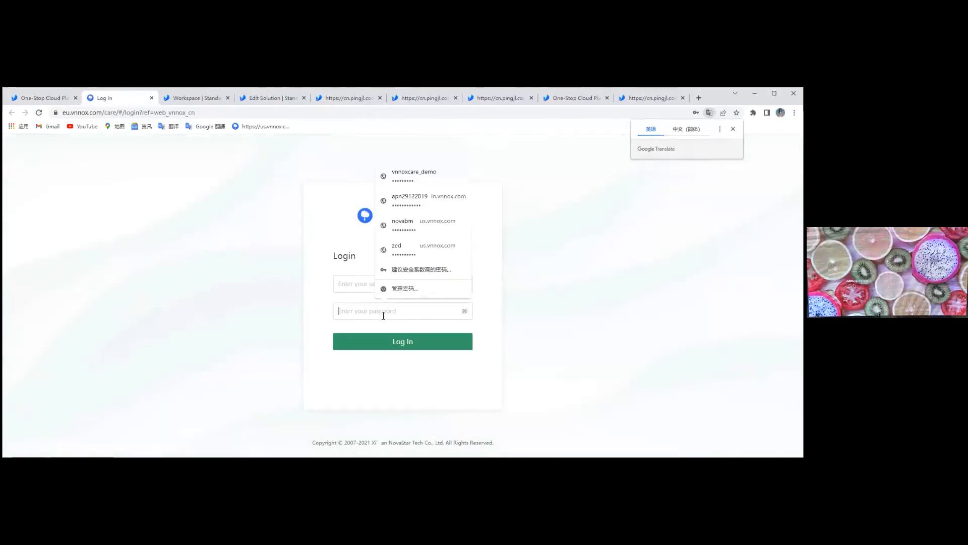
{"action": "left_click", "coordinate": [404, 185]}
{"action": "left_click", "coordinate": [405, 342]}
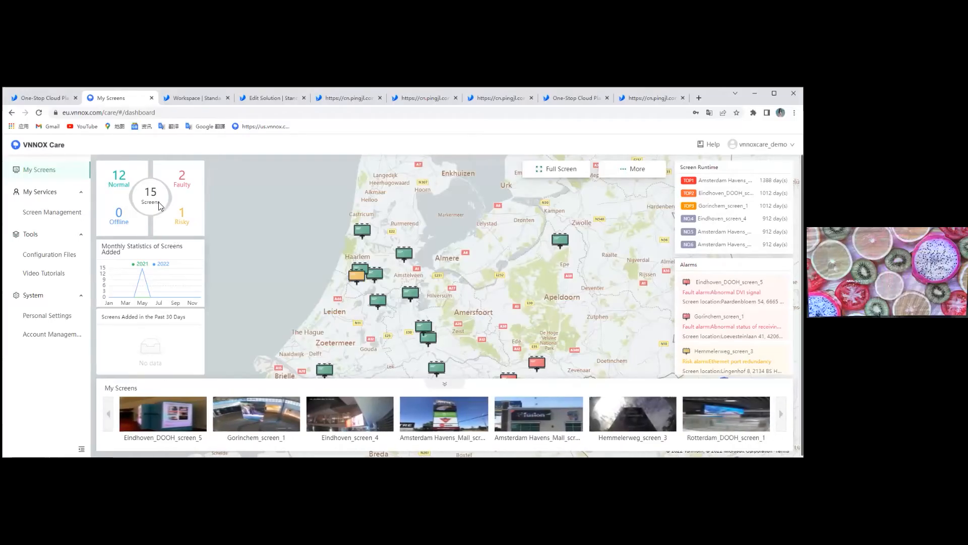
Step: Examine the screen locations and status markers on the dashboard map, from the Netherlands out to all of Europe and back
{"action": "left_click_drag", "start_coordinate": [482, 288], "coordinate": [450, 231]}
{"action": "scroll", "coordinate": [476, 282], "scroll_direction": "down", "scroll_amount": 3}
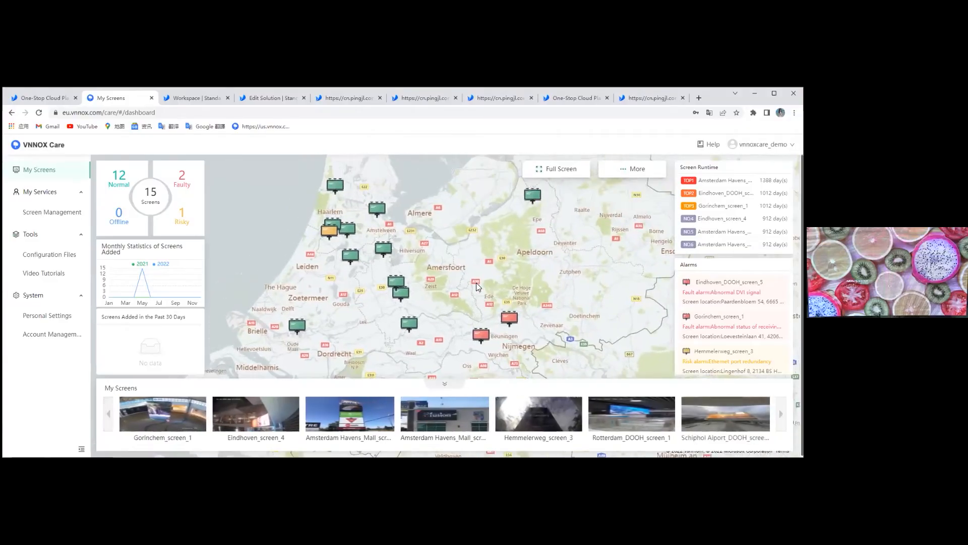
{"action": "scroll", "coordinate": [524, 271], "scroll_direction": "down", "scroll_amount": 2}
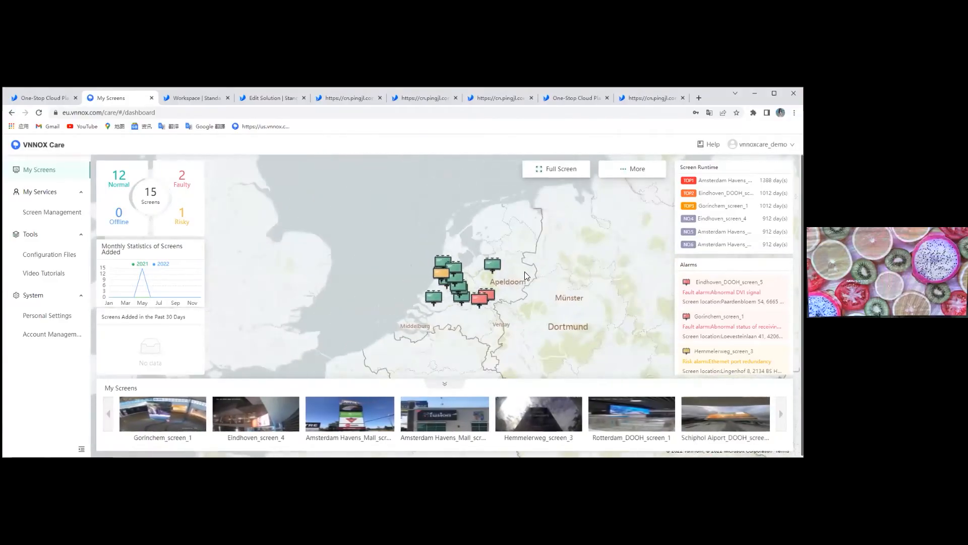
{"action": "scroll", "coordinate": [421, 276], "scroll_direction": "down", "scroll_amount": 3}
{"action": "scroll", "coordinate": [421, 276], "scroll_direction": "down", "scroll_amount": 2}
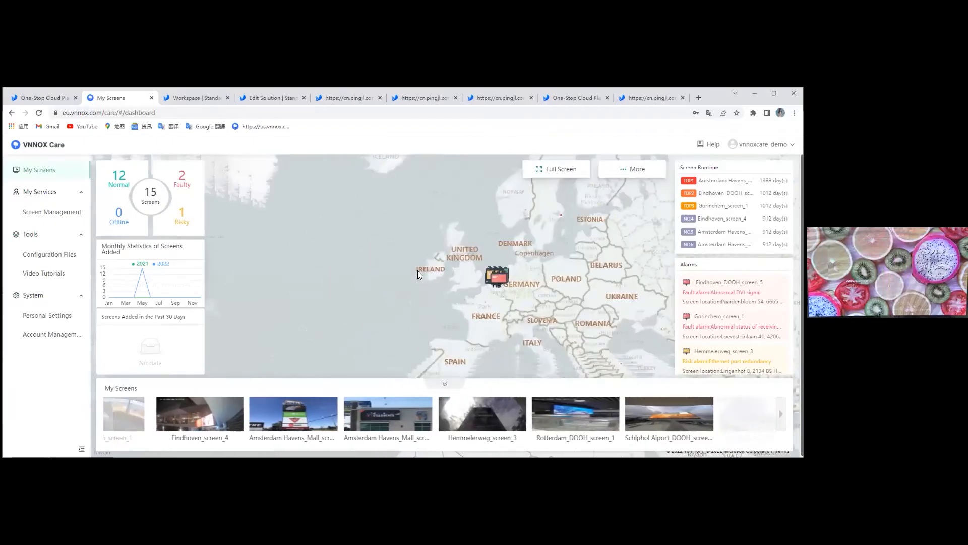
{"action": "scroll", "coordinate": [405, 277], "scroll_direction": "up", "scroll_amount": 4}
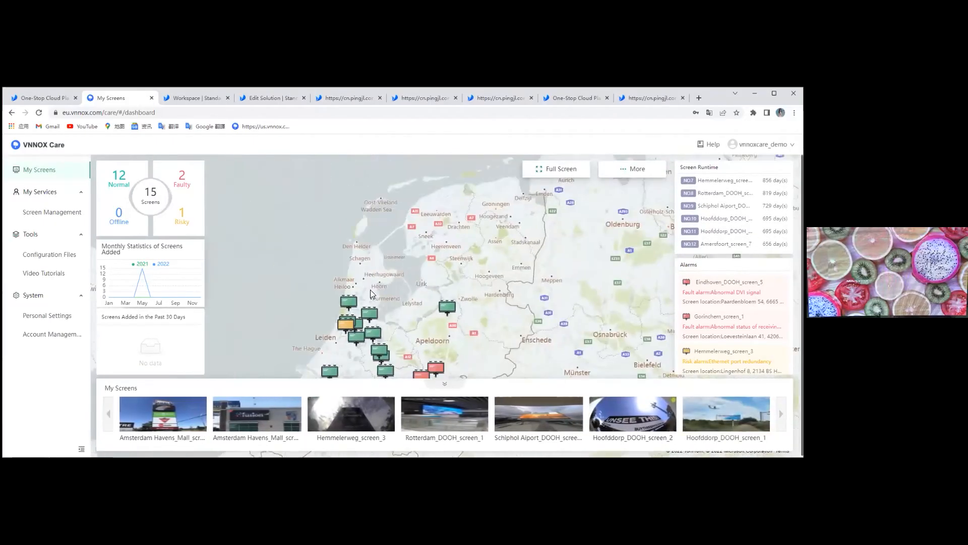
{"action": "left_click_drag", "start_coordinate": [371, 292], "coordinate": [358, 244]}
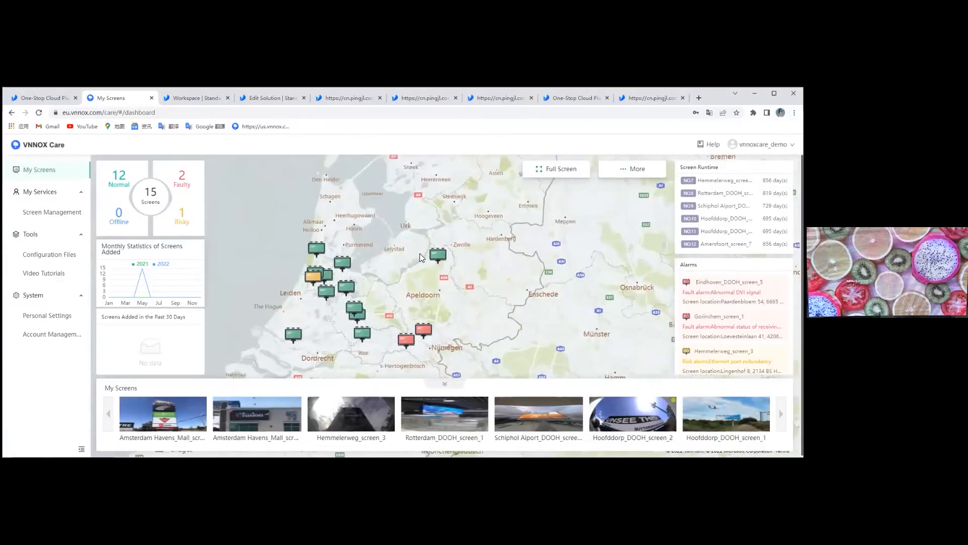
{"action": "scroll", "coordinate": [420, 253], "scroll_direction": "up", "scroll_amount": 3}
{"action": "mouse_move", "coordinate": [406, 263]}
{"action": "left_mouse_down"}
{"action": "mouse_move", "coordinate": [466, 187]}
{"action": "mouse_move", "coordinate": [410, 247]}
{"action": "left_mouse_up"}
{"action": "scroll", "coordinate": [202, 184], "scroll_direction": "down", "scroll_amount": 3}
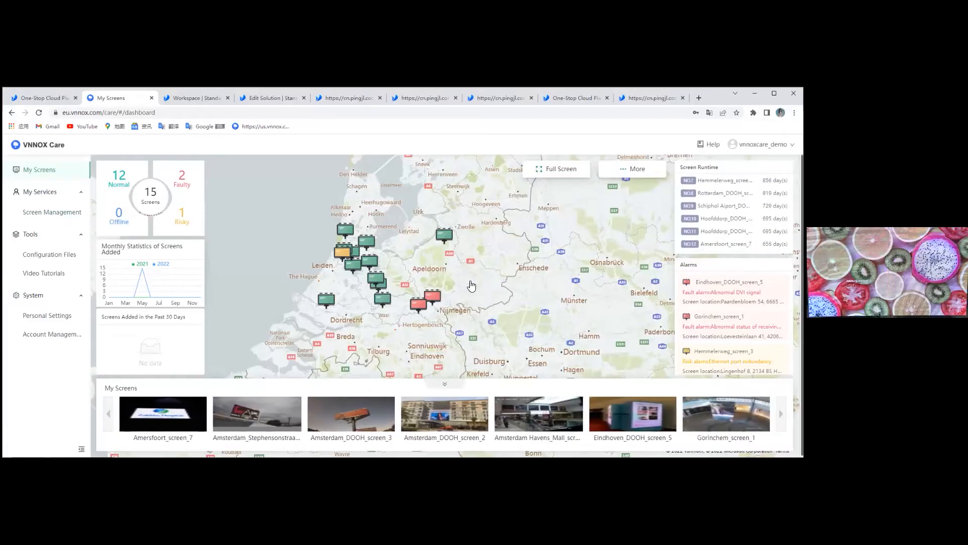
Step: Look through the Screen Management list and open the details of Amsterdam_Stephensonstraat_screen_1
{"action": "left_click", "coordinate": [65, 212]}
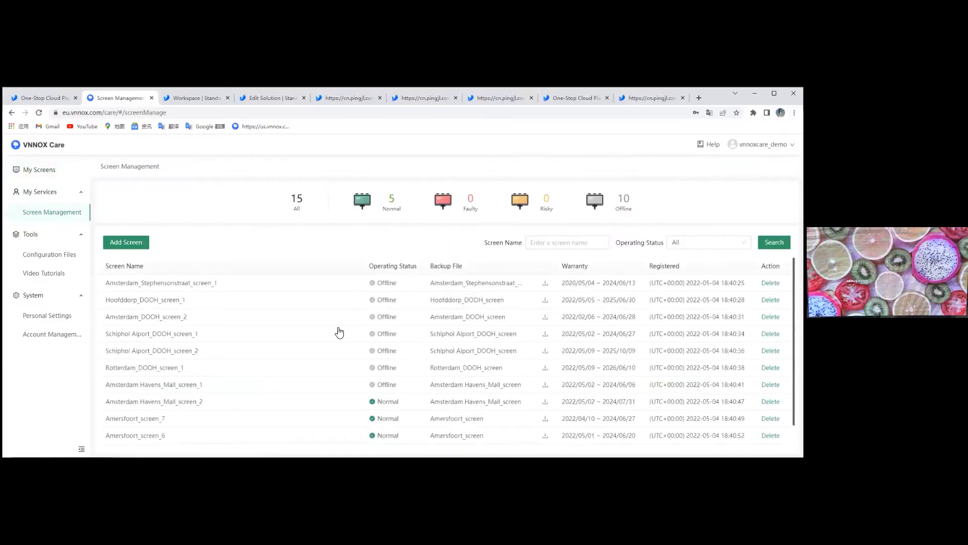
{"action": "scroll", "coordinate": [337, 336], "scroll_direction": "down", "scroll_amount": 1}
{"action": "scroll", "coordinate": [326, 411], "scroll_direction": "up", "scroll_amount": 1}
{"action": "scroll", "coordinate": [328, 373], "scroll_direction": "down", "scroll_amount": 1}
{"action": "scroll", "coordinate": [283, 348], "scroll_direction": "up", "scroll_amount": 1}
{"action": "left_click", "coordinate": [190, 290]}
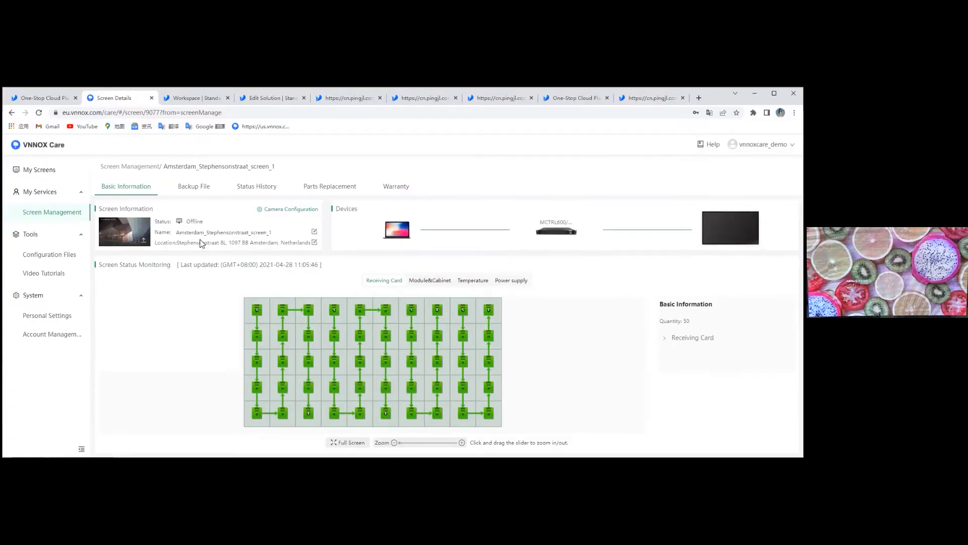
Step: Highlight the name and location lines in the screen information, and clear the highlight again
{"action": "left_click_drag", "start_coordinate": [154, 232], "coordinate": [316, 244]}
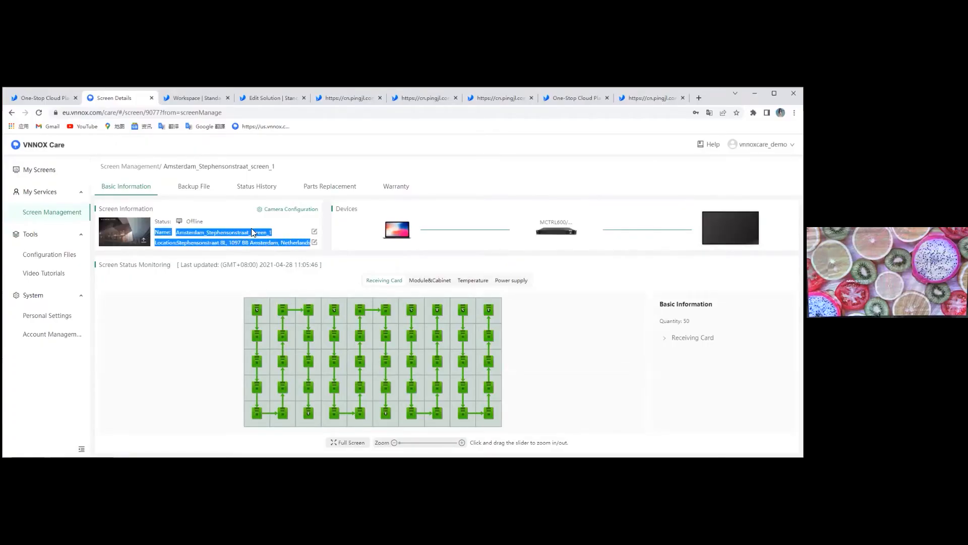
{"action": "left_click", "coordinate": [228, 219]}
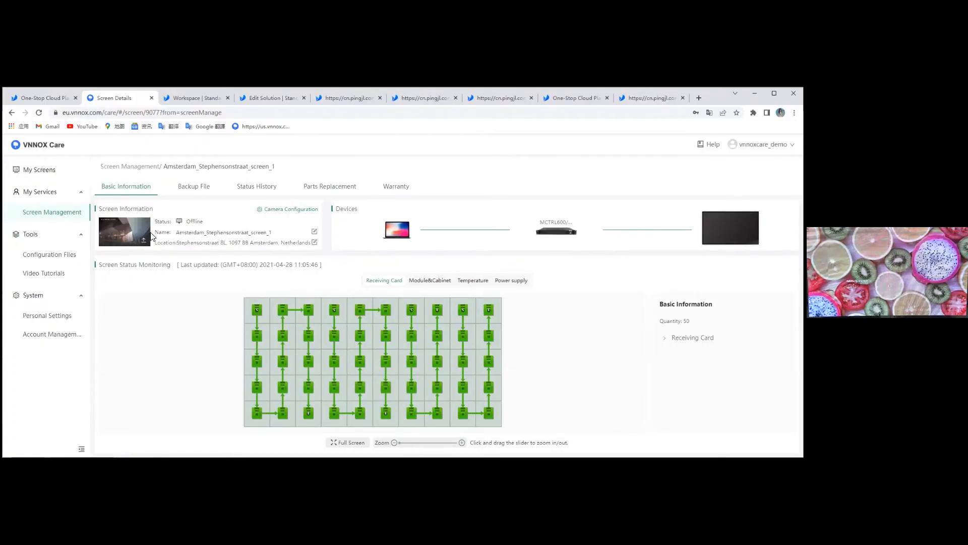
{"action": "left_click_drag", "start_coordinate": [156, 233], "coordinate": [314, 253]}
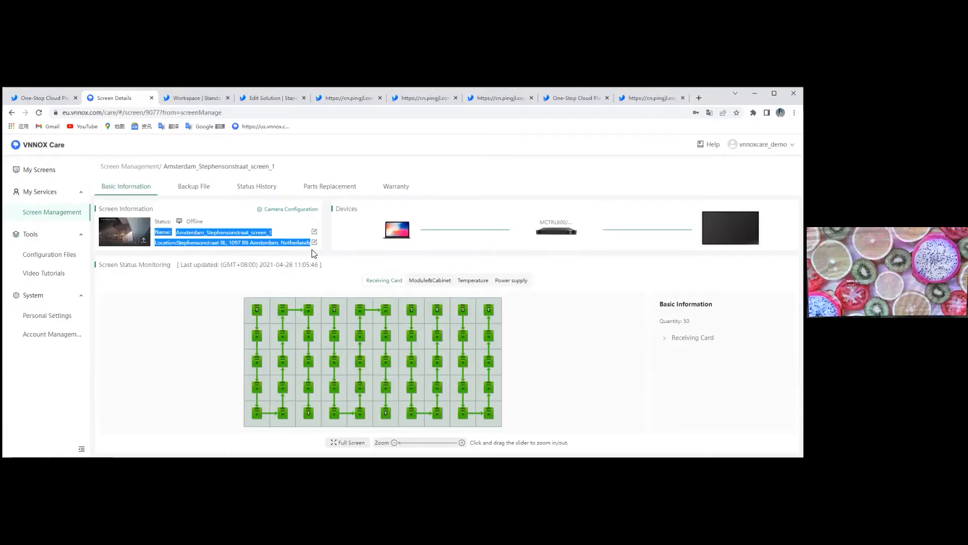
{"action": "left_click", "coordinate": [217, 220]}
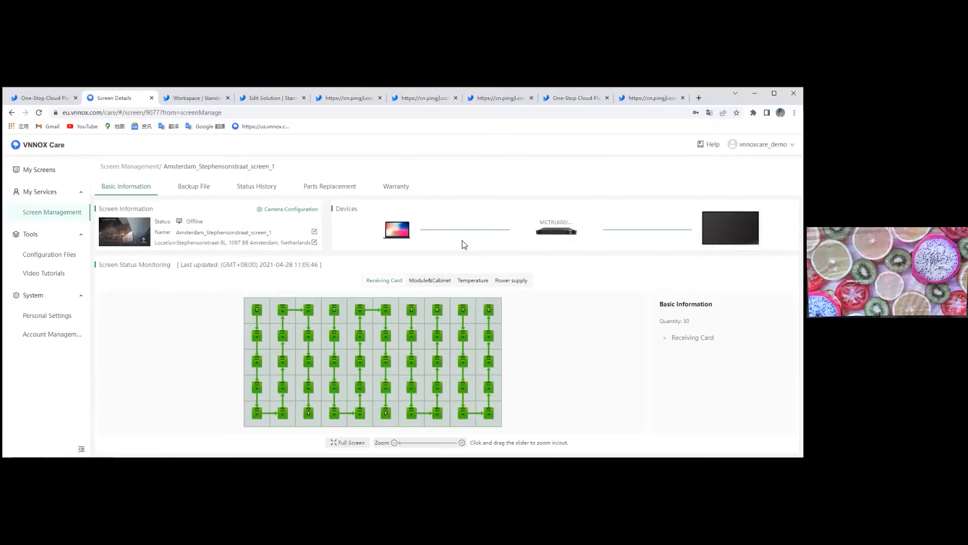
Step: Inspect the details of the connected devices: the control computer, the MCTRL600 sending card and the LED display
{"action": "mouse_move", "coordinate": [559, 240]}
{"action": "mouse_move", "coordinate": [408, 234]}
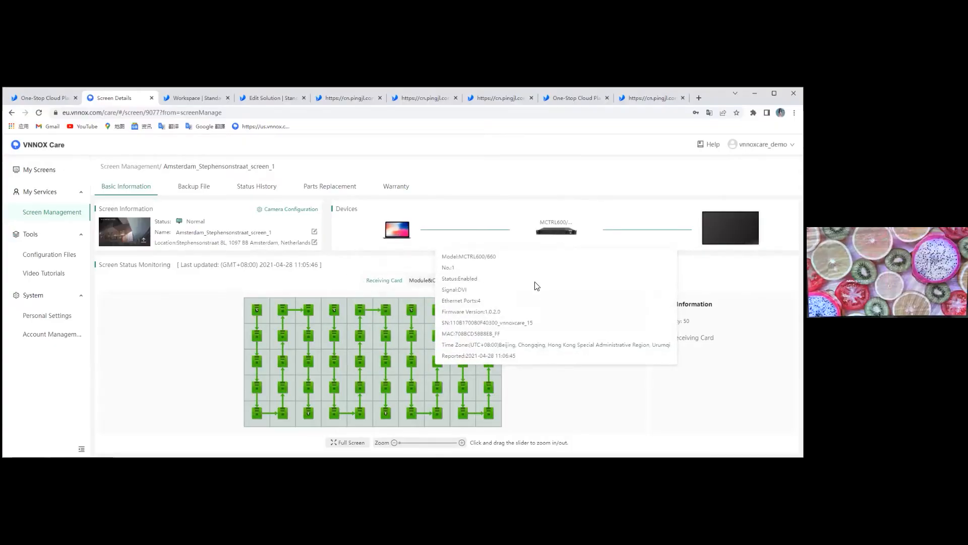
{"action": "double_click", "coordinate": [464, 290]}
{"action": "left_click", "coordinate": [447, 292]}
{"action": "left_click_drag", "start_coordinate": [445, 291], "coordinate": [471, 295]}
{"action": "left_click", "coordinate": [474, 299]}
{"action": "left_click_drag", "start_coordinate": [482, 302], "coordinate": [519, 313]}
{"action": "left_click", "coordinate": [489, 312]}
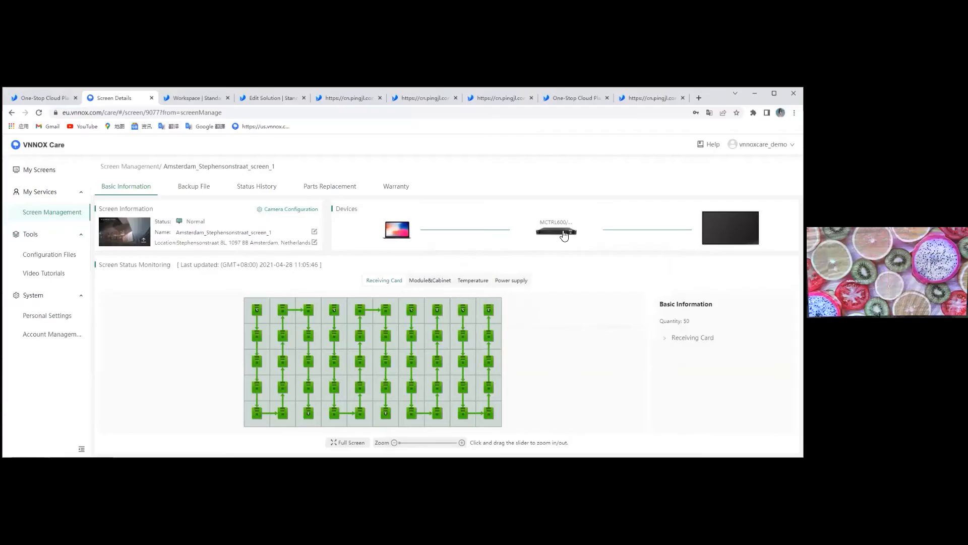
{"action": "mouse_move", "coordinate": [731, 230]}
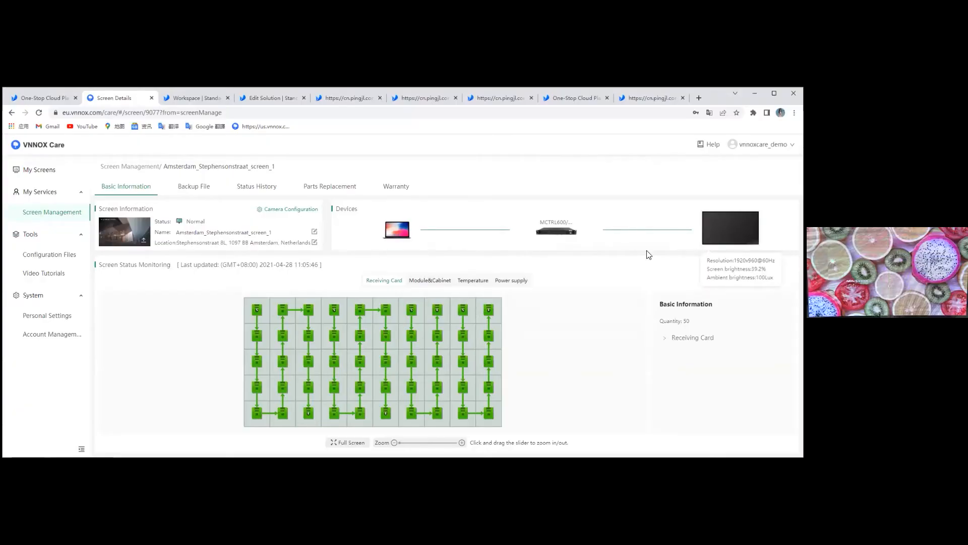
Step: View the screen's status monitoring for modules and cabinets, temperature and power supply
{"action": "left_click", "coordinate": [419, 283]}
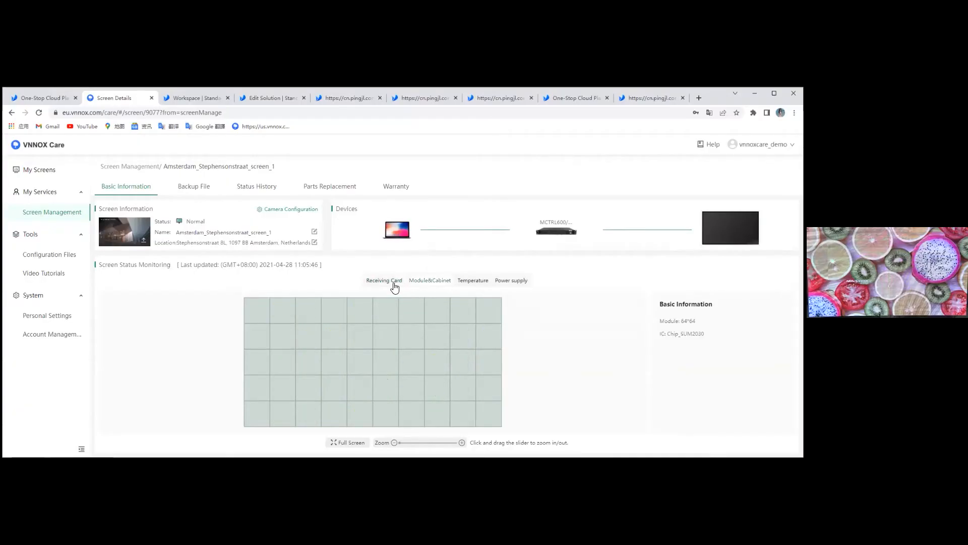
{"action": "left_click", "coordinate": [396, 286]}
{"action": "left_click", "coordinate": [422, 286]}
{"action": "mouse_move", "coordinate": [444, 312]}
{"action": "left_click", "coordinate": [477, 282]}
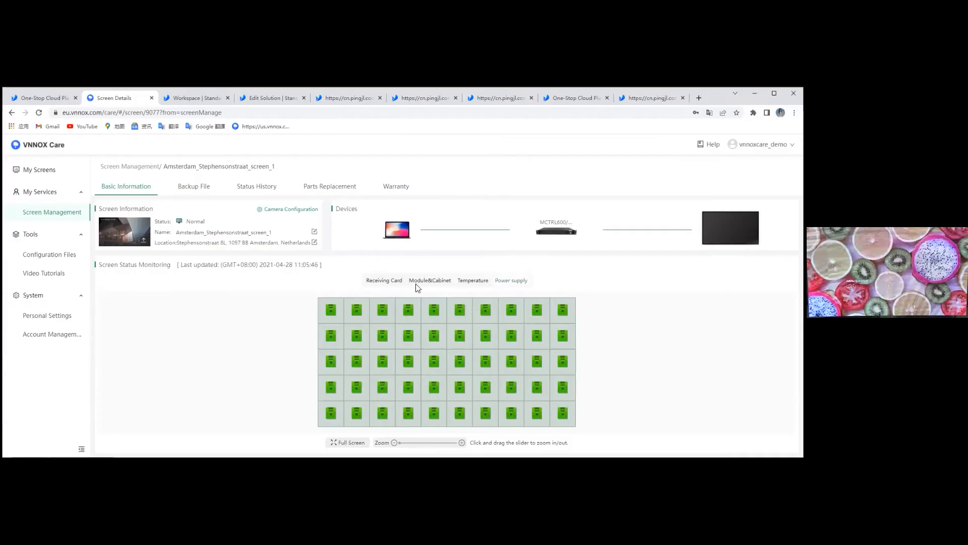
Step: Review the receiving card layout and its firmware version list, and highlight the last-updated time of the monitoring data
{"action": "left_click", "coordinate": [382, 279]}
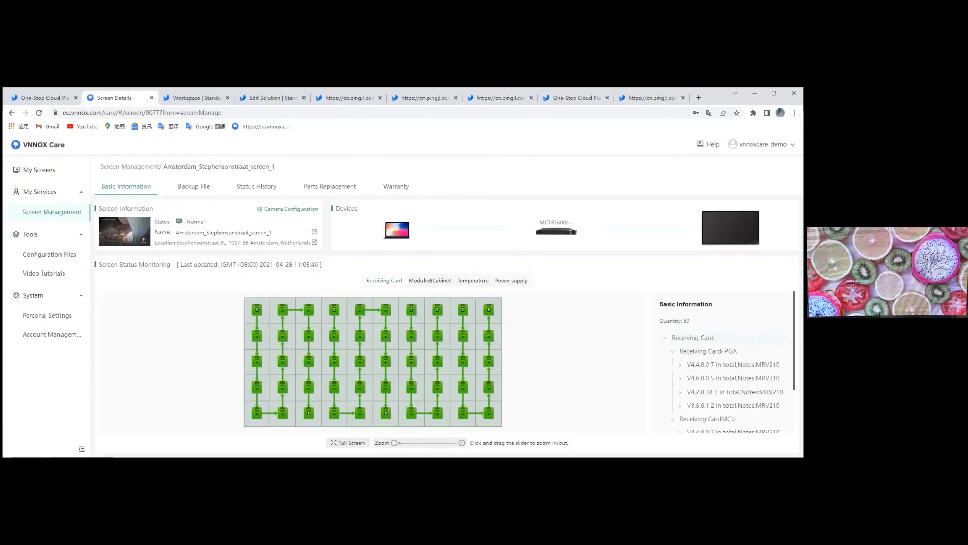
{"action": "scroll", "coordinate": [726, 429], "scroll_direction": "down", "scroll_amount": 3}
{"action": "scroll", "coordinate": [727, 428], "scroll_direction": "up", "scroll_amount": 3}
{"action": "left_click_drag", "start_coordinate": [321, 265], "coordinate": [273, 269]}
{"action": "left_click", "coordinate": [213, 272]}
{"action": "left_click_drag", "start_coordinate": [213, 276], "coordinate": [181, 268]}
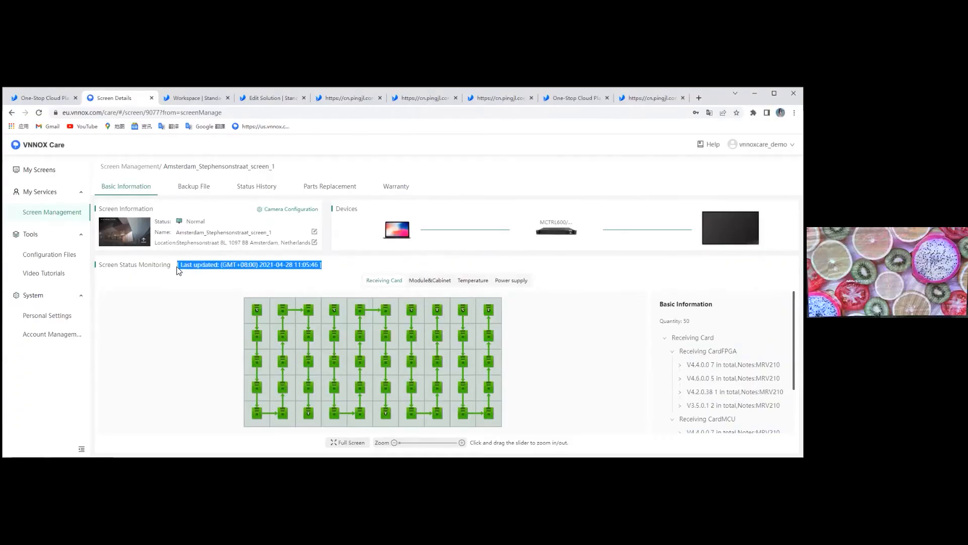
{"action": "left_click", "coordinate": [205, 287]}
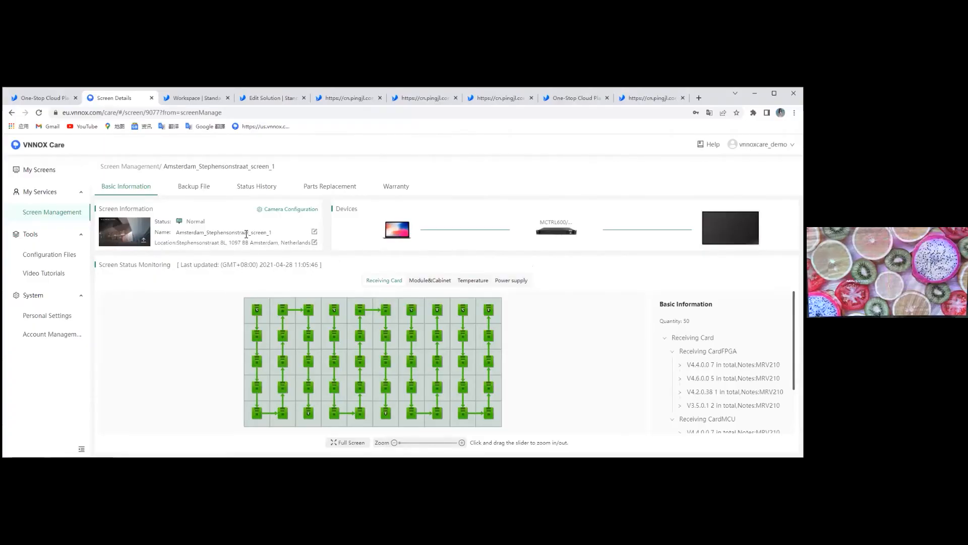
Step: Open the screen's backup file information and highlight its listed contents, especially the receiving card and NovaLCT version entry
{"action": "left_click", "coordinate": [195, 190]}
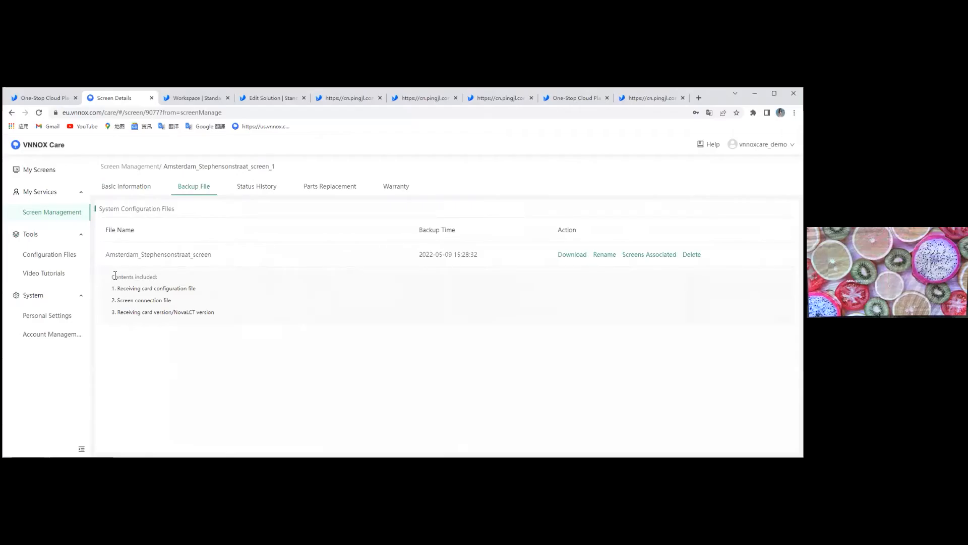
{"action": "mouse_move", "coordinate": [115, 276]}
{"action": "left_mouse_down"}
{"action": "mouse_move", "coordinate": [194, 288]}
{"action": "mouse_move", "coordinate": [217, 316]}
{"action": "mouse_move", "coordinate": [115, 289]}
{"action": "left_mouse_up"}
{"action": "left_click", "coordinate": [214, 317]}
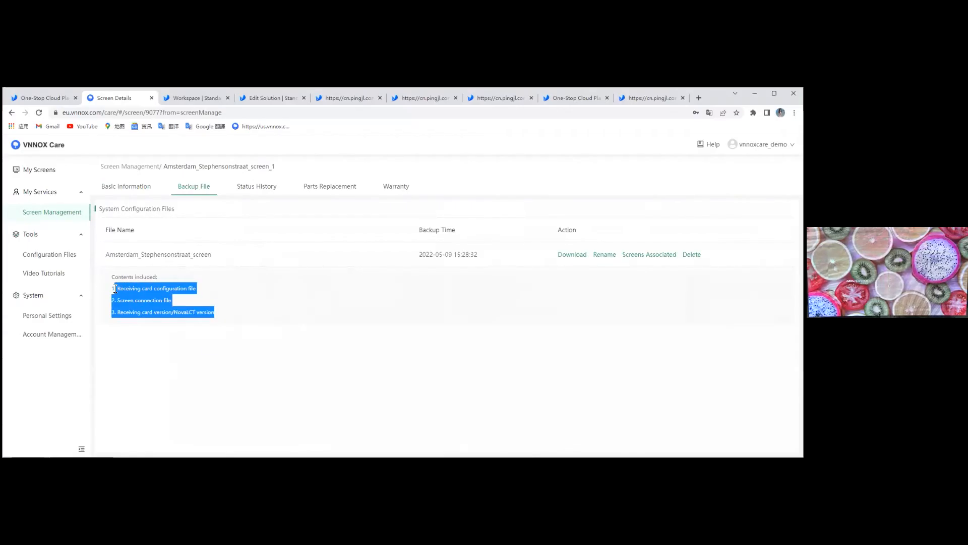
{"action": "left_click", "coordinate": [230, 307]}
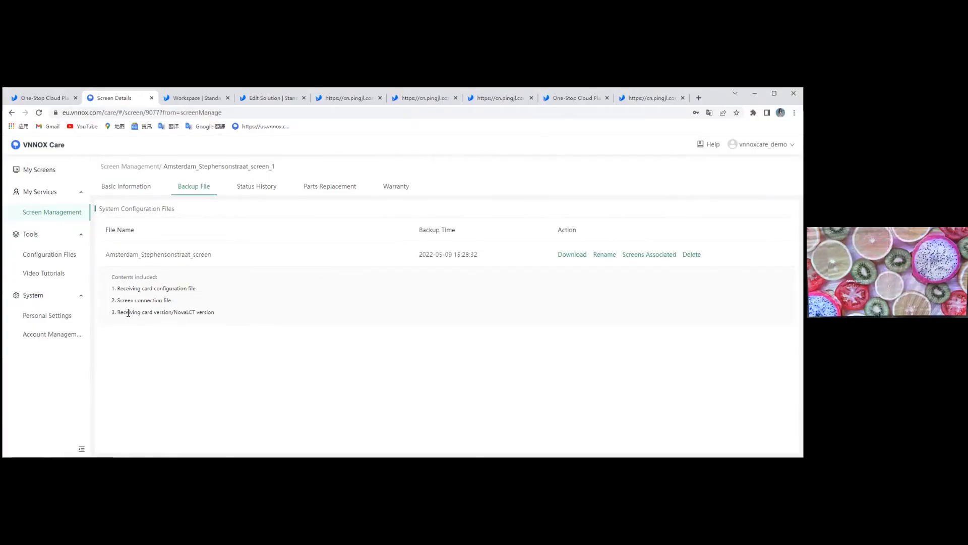
{"action": "left_click_drag", "start_coordinate": [118, 312], "coordinate": [219, 315]}
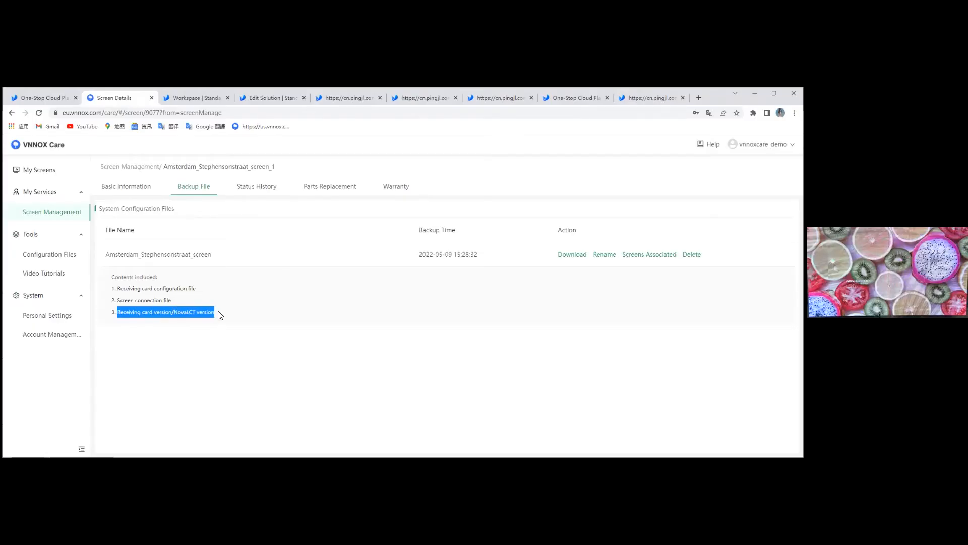
{"action": "left_click", "coordinate": [220, 316]}
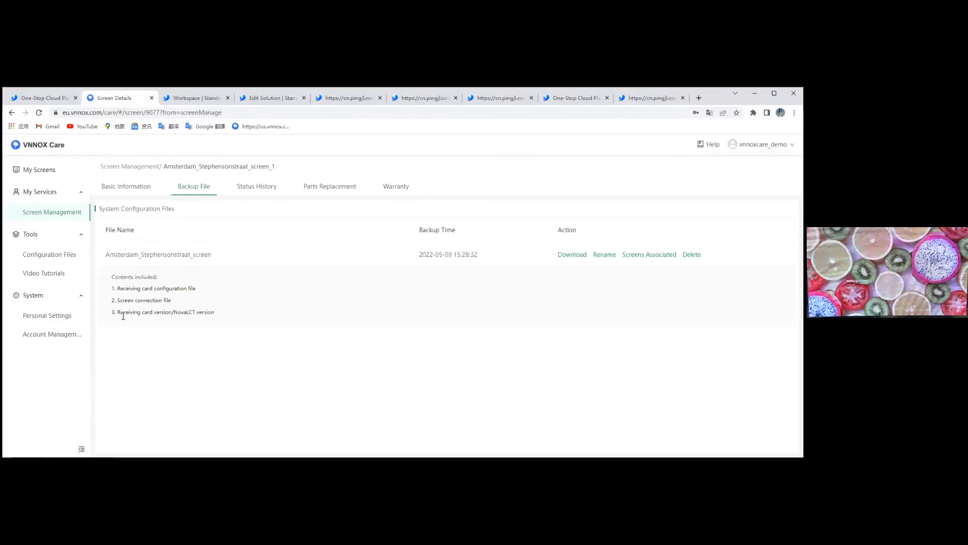
{"action": "left_click_drag", "start_coordinate": [119, 314], "coordinate": [220, 316]}
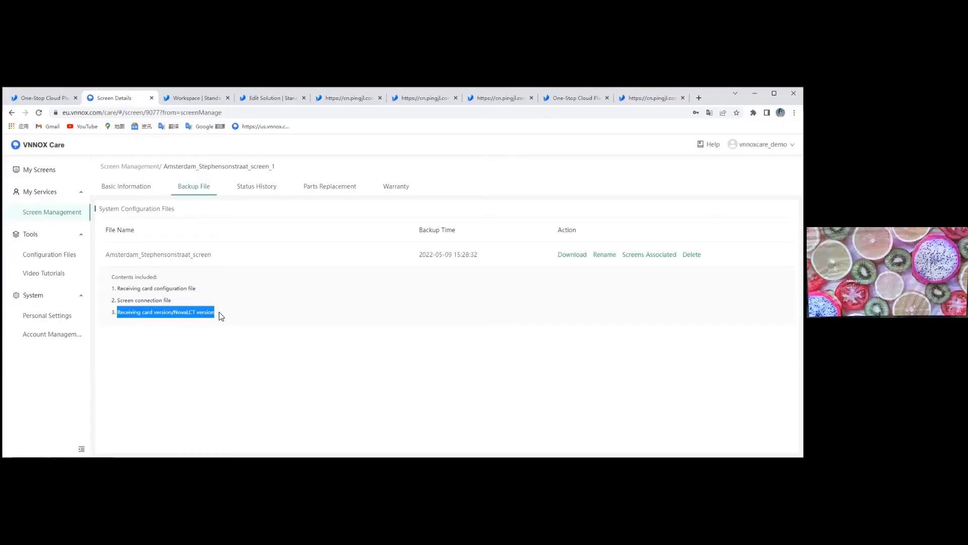
{"action": "left_click", "coordinate": [221, 316]}
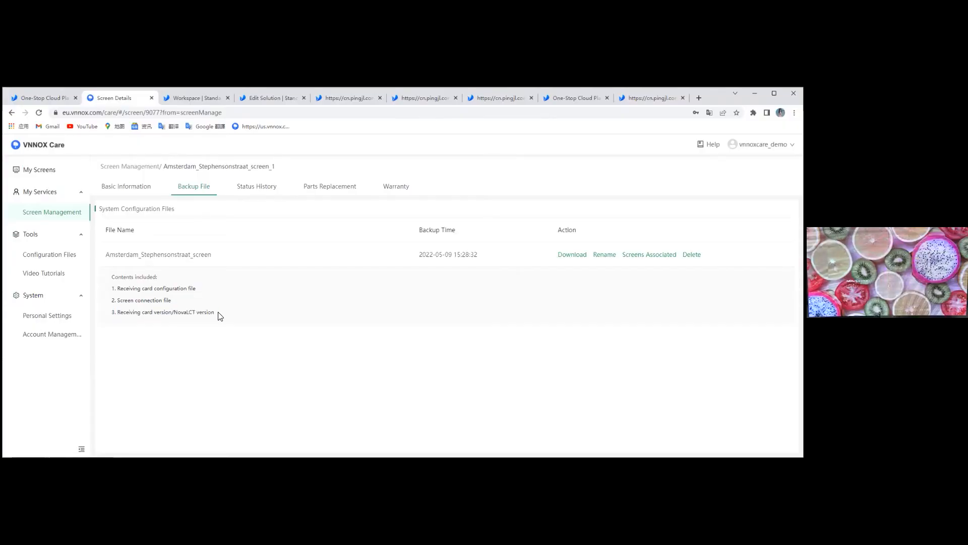
{"action": "left_click_drag", "start_coordinate": [174, 312], "coordinate": [221, 316]}
{"action": "left_click", "coordinate": [188, 315]}
{"action": "left_click", "coordinate": [136, 315]}
Step: Open the screen's status history and point out the brightness adjustment history and the screen status records
{"action": "left_click", "coordinate": [265, 193]}
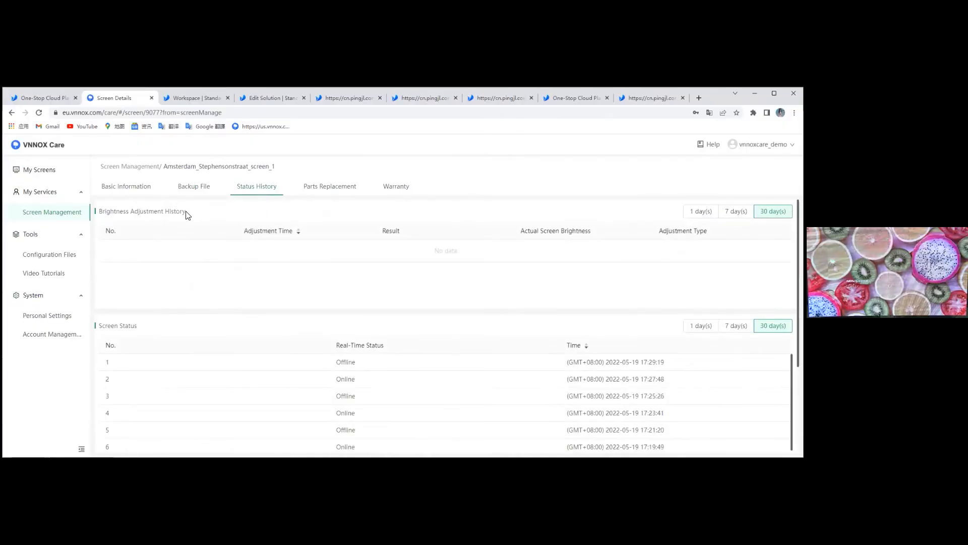
{"action": "left_click_drag", "start_coordinate": [187, 213], "coordinate": [98, 214]}
{"action": "left_click", "coordinate": [221, 212]}
{"action": "triple_click", "coordinate": [132, 328]}
{"action": "left_click", "coordinate": [271, 361]}
{"action": "left_click", "coordinate": [642, 352]}
Step: Open the spare parts list under parts replacement for editing and read through its four entries without changing them
{"action": "left_click", "coordinate": [320, 190]}
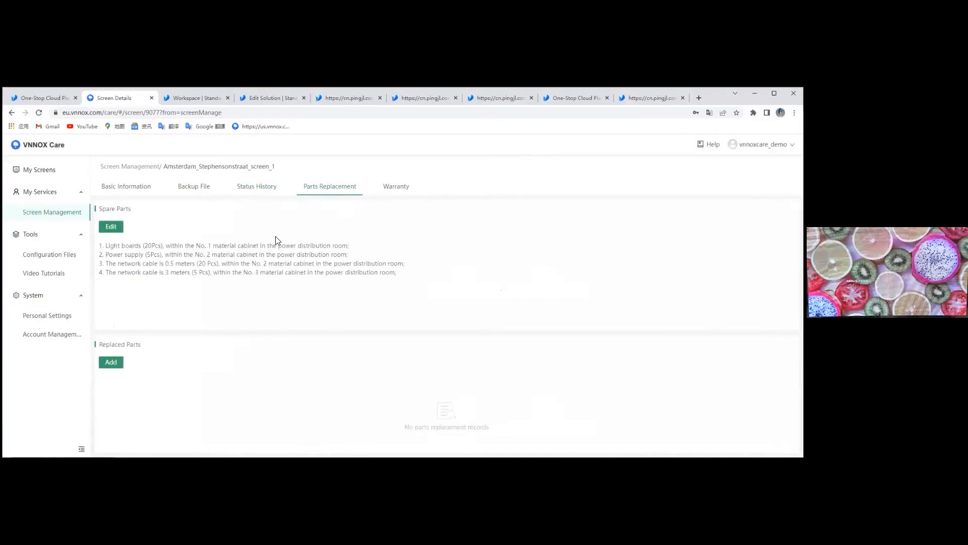
{"action": "left_click", "coordinate": [112, 227]}
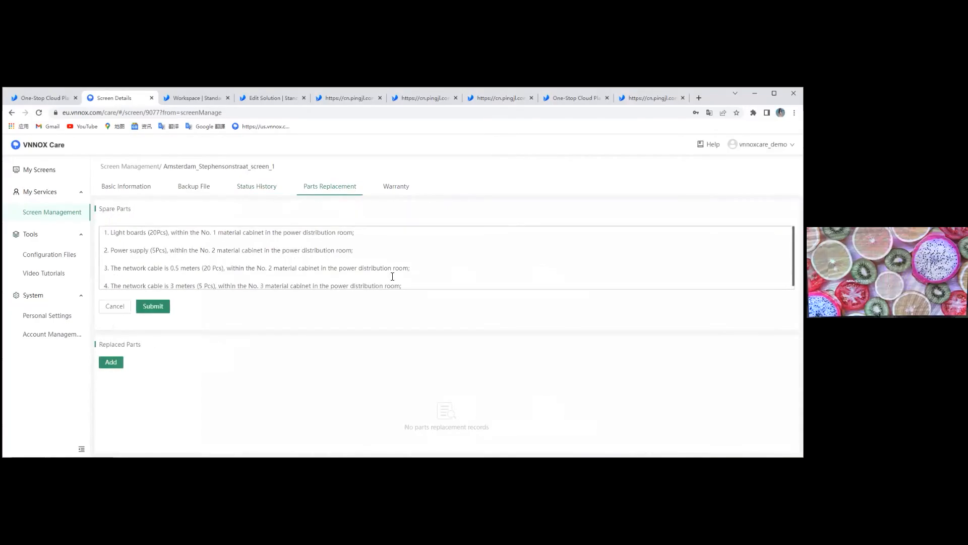
{"action": "left_click", "coordinate": [424, 284]}
{"action": "scroll", "coordinate": [425, 284], "scroll_direction": "down", "scroll_amount": 1}
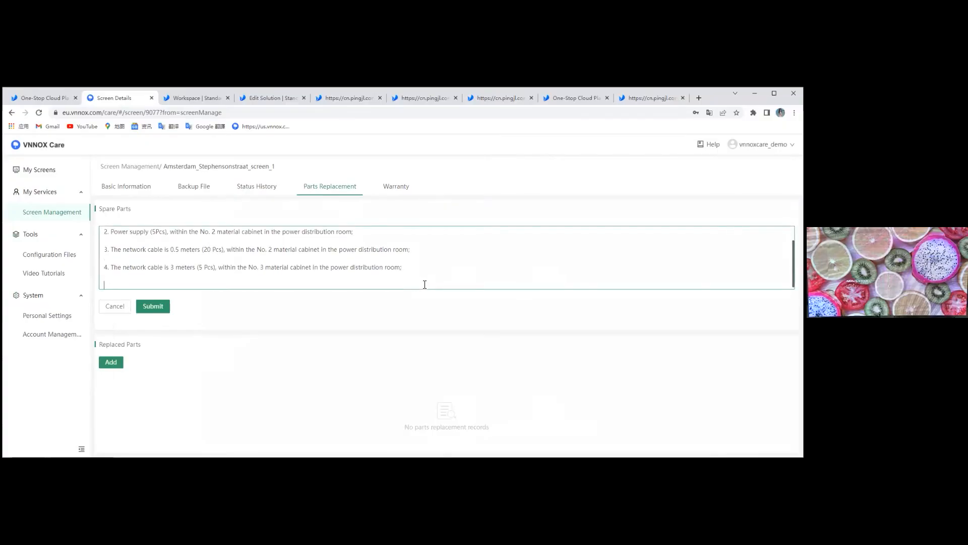
{"action": "scroll", "coordinate": [454, 250], "scroll_direction": "up", "scroll_amount": 1}
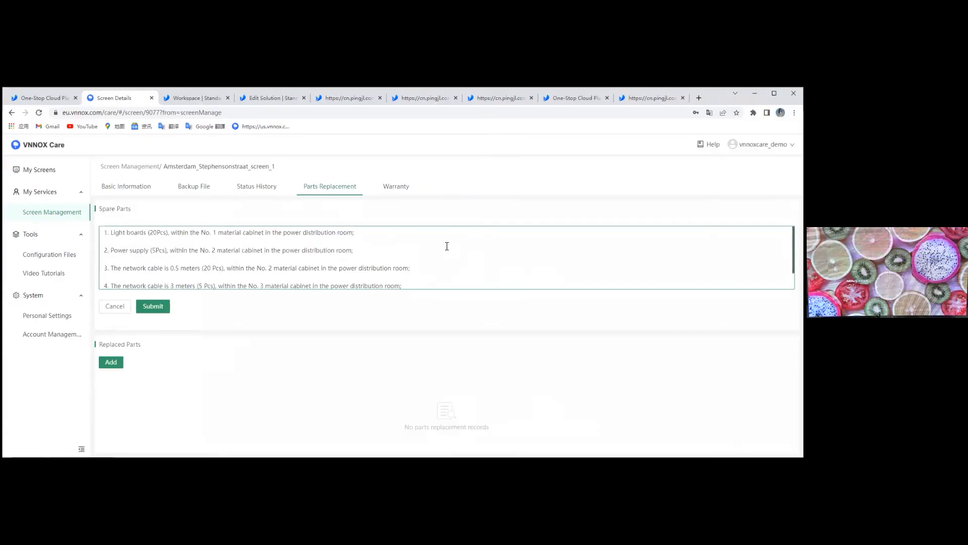
{"action": "scroll", "coordinate": [440, 254], "scroll_direction": "down", "scroll_amount": 1}
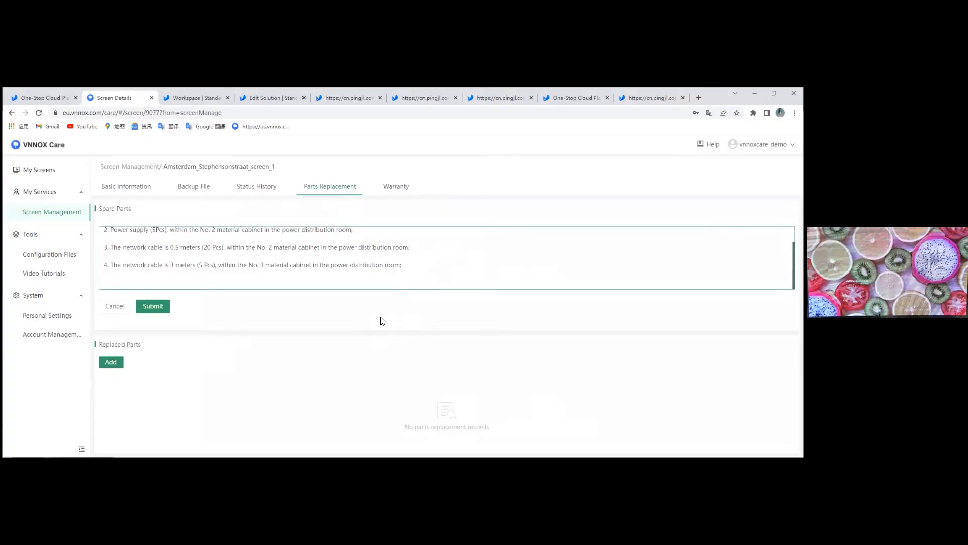
{"action": "left_click_drag", "start_coordinate": [404, 267], "coordinate": [376, 266]}
{"action": "left_click", "coordinate": [405, 279]}
{"action": "scroll", "coordinate": [330, 241], "scroll_direction": "up", "scroll_amount": 1}
{"action": "left_click", "coordinate": [332, 207]}
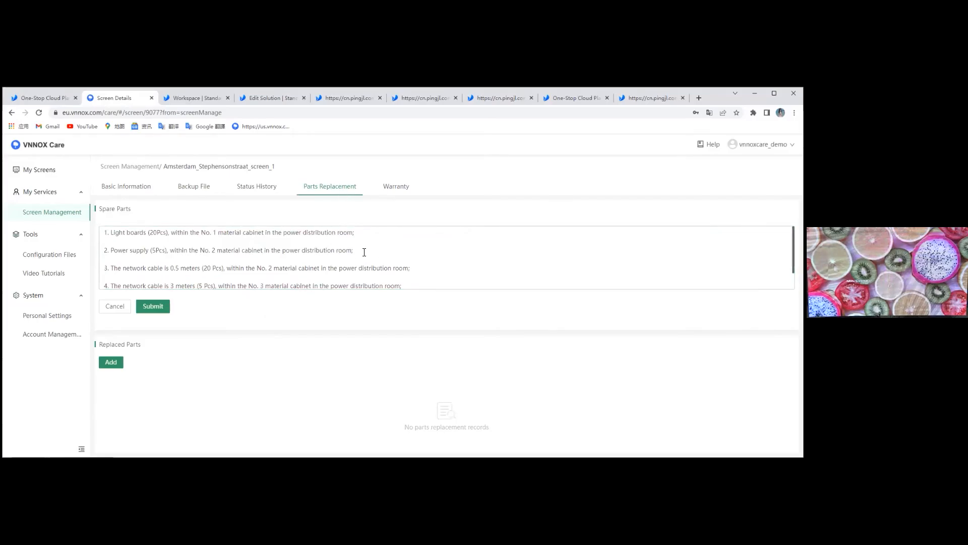
Step: Open the warranty information for the screen and its accessories
{"action": "left_click", "coordinate": [398, 187]}
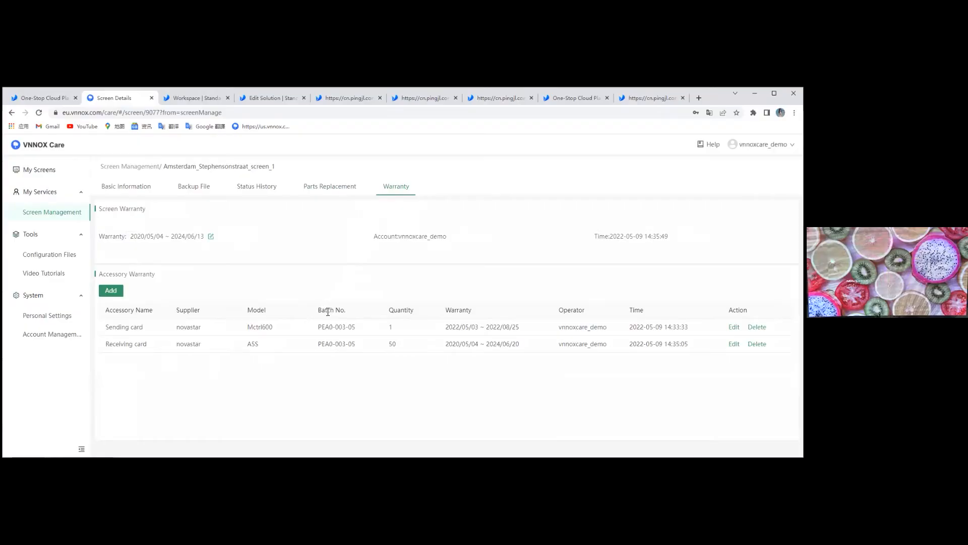
Step: Highlight the batch number column in the accessory warranty list and point out the receiving card entry
{"action": "left_click_drag", "start_coordinate": [319, 310], "coordinate": [347, 314]}
{"action": "left_click", "coordinate": [296, 295]}
{"action": "triple_click", "coordinate": [129, 344]}
{"action": "left_click", "coordinate": [233, 364]}
{"action": "left_click_drag", "start_coordinate": [318, 310], "coordinate": [348, 314]}
{"action": "left_click", "coordinate": [198, 380]}
{"action": "triple_click", "coordinate": [327, 310]}
{"action": "left_click_drag", "start_coordinate": [353, 309], "coordinate": [315, 314]}
{"action": "left_click", "coordinate": [311, 301]}
{"action": "left_click_drag", "start_coordinate": [331, 310], "coordinate": [346, 313]}
{"action": "left_click", "coordinate": [349, 299]}
Step: Point out the operator column, open the form for adding an accessory warranty, and close it without adding anything
{"action": "double_click", "coordinate": [579, 311]}
{"action": "left_click", "coordinate": [111, 292]}
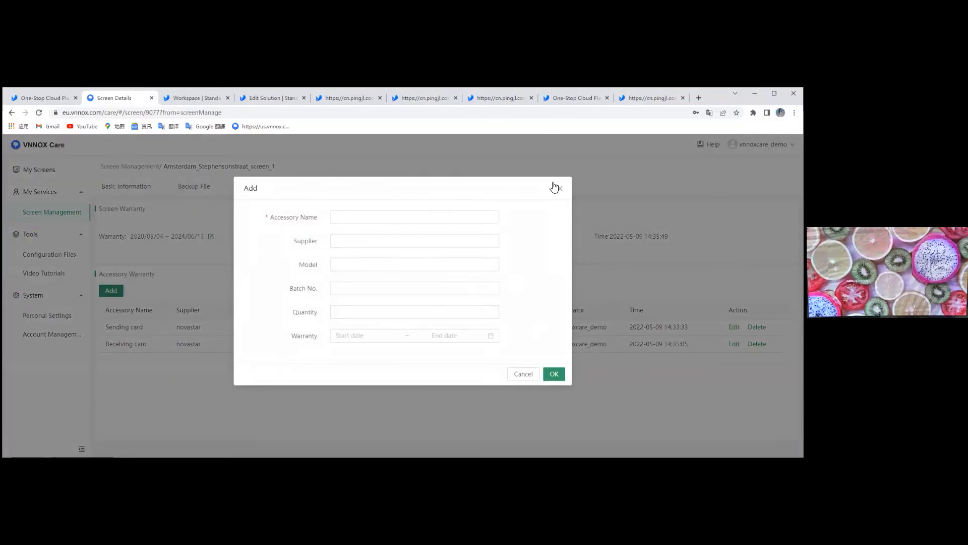
{"action": "left_click", "coordinate": [560, 189]}
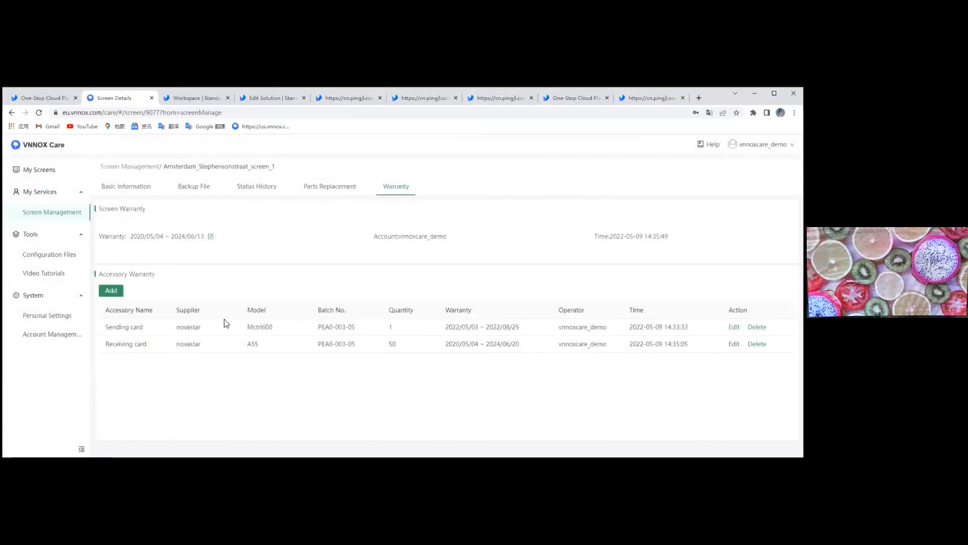
Step: Revisit the detail pages of the Amsterdam screen, including its basic information and status history
{"action": "left_click", "coordinate": [109, 190]}
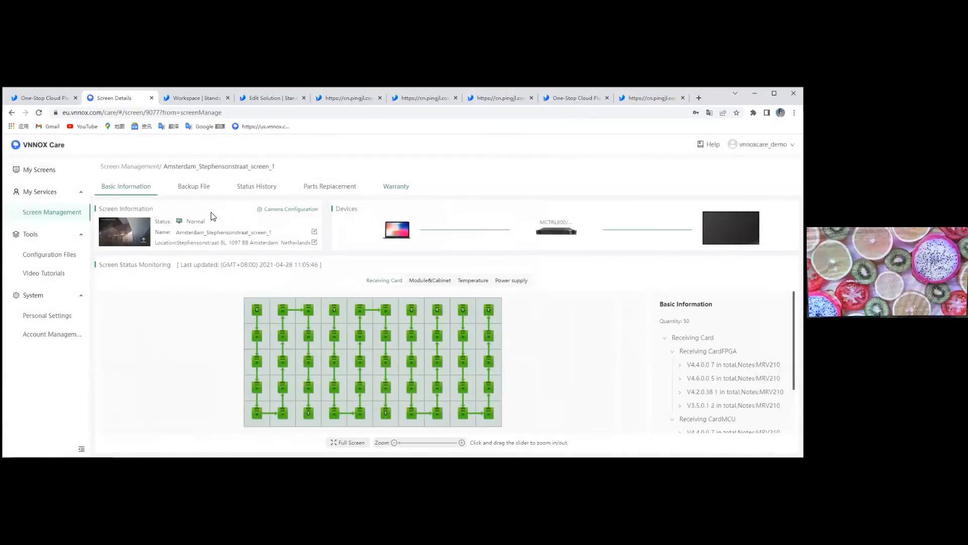
{"action": "left_click", "coordinate": [259, 187]}
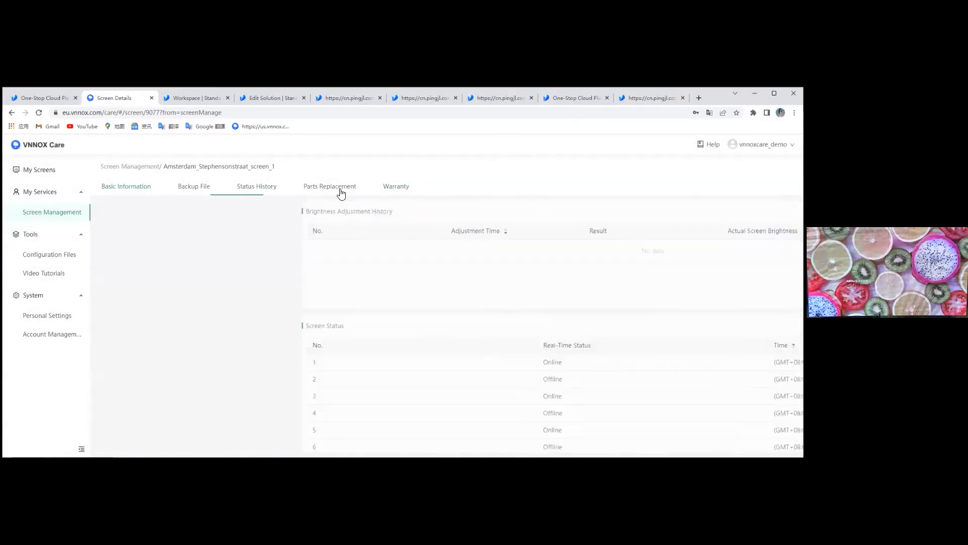
{"action": "left_click", "coordinate": [195, 187]}
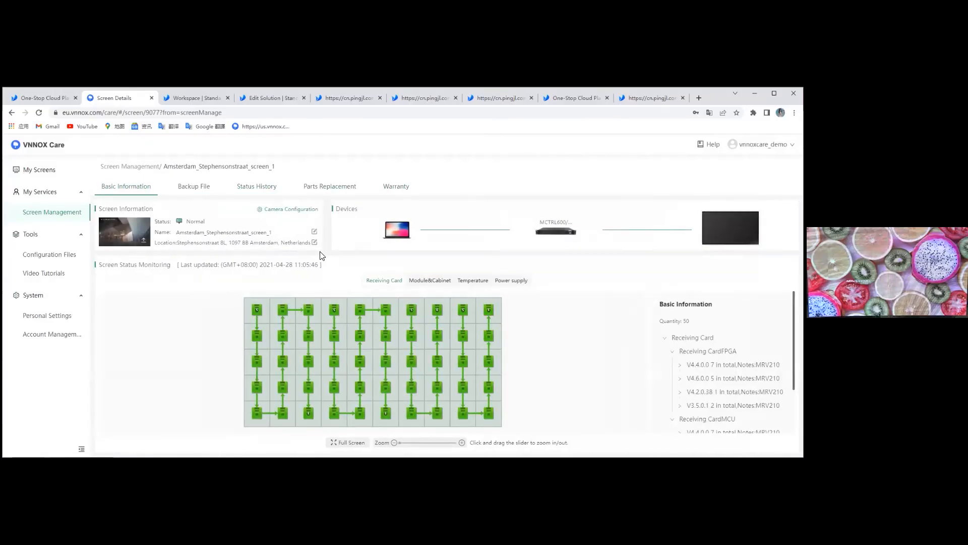
Step: View the stored configuration files, and open the video tutorials on the NovaStar Online Workshops web page
{"action": "left_click", "coordinate": [61, 257]}
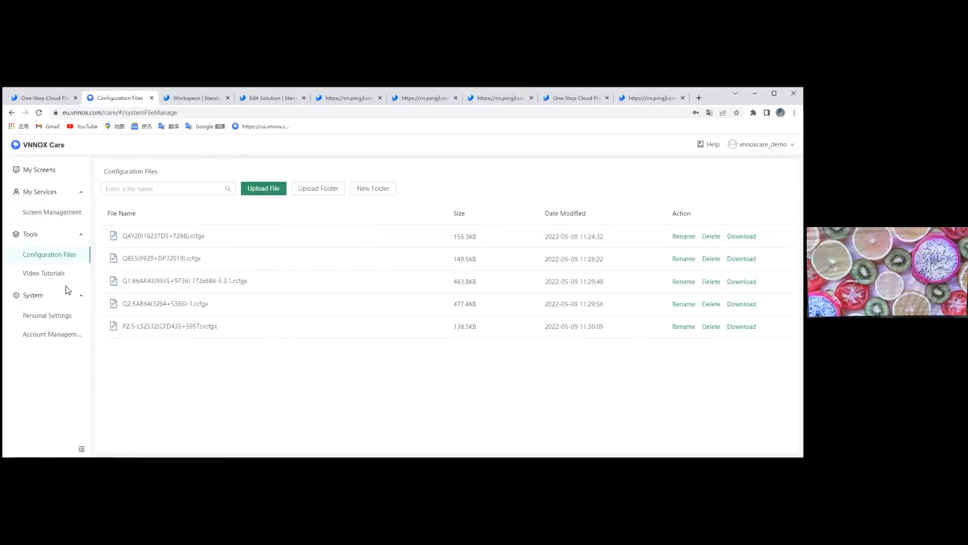
{"action": "left_click", "coordinate": [111, 283]}
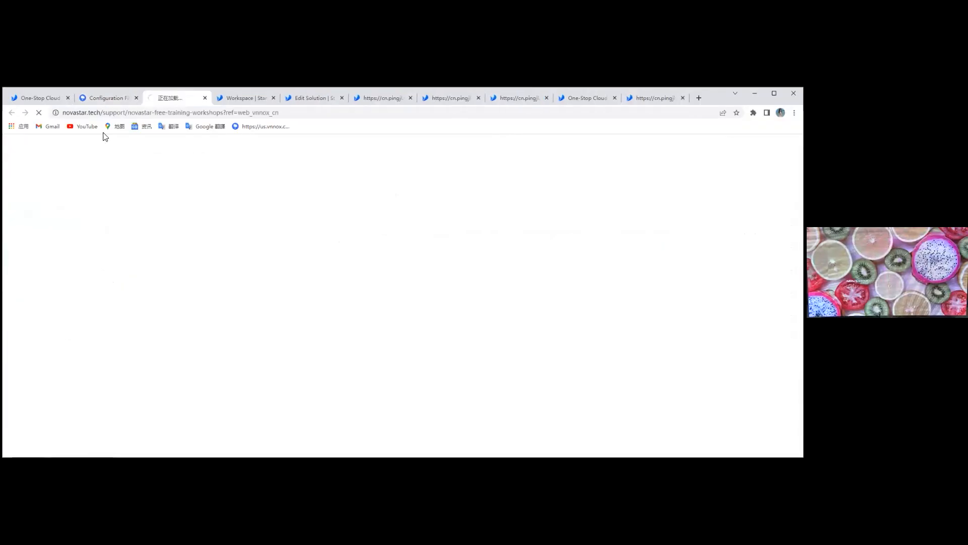
{"action": "left_click", "coordinate": [110, 96]}
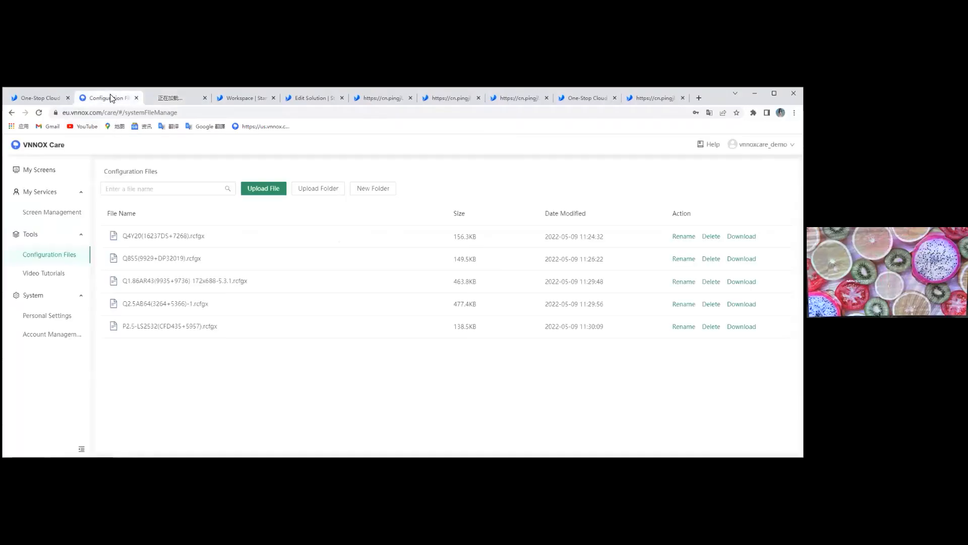
{"action": "left_click", "coordinate": [151, 100]}
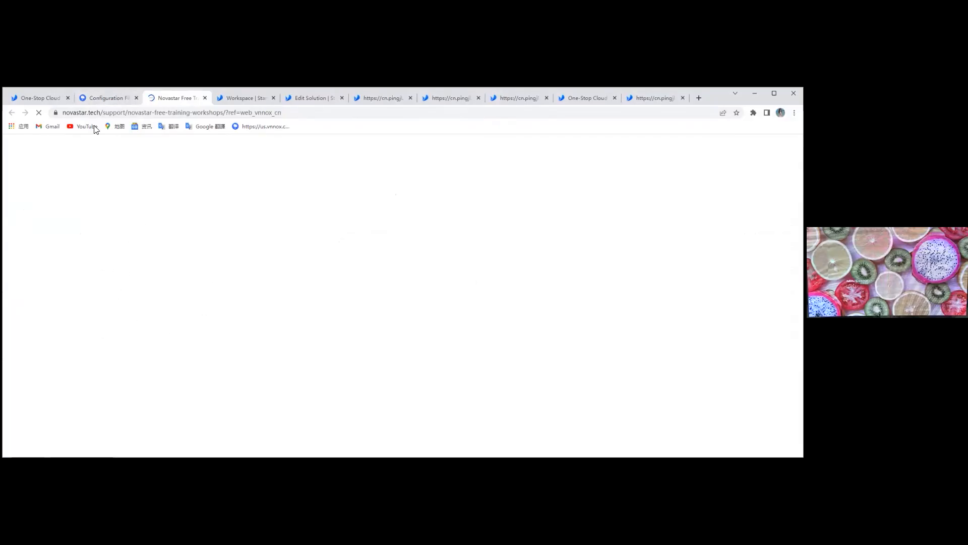
{"action": "left_click", "coordinate": [97, 96]}
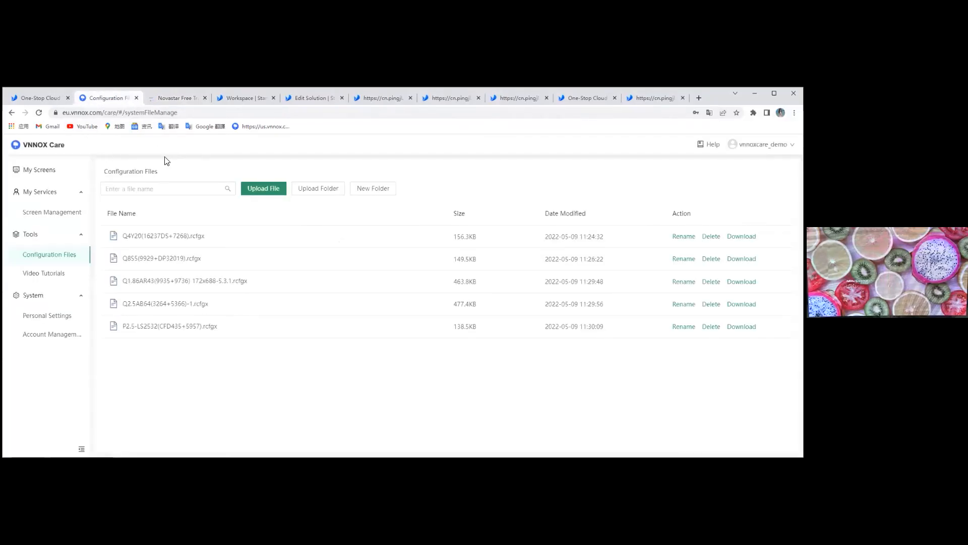
{"action": "left_click", "coordinate": [150, 99]}
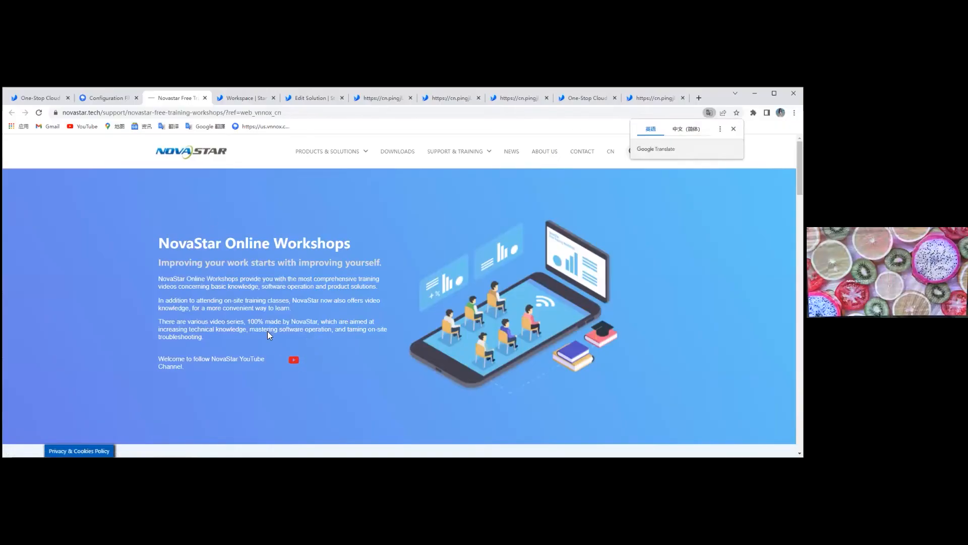
Step: Return to VNNOX Care and open the My Screens dashboard
{"action": "left_click", "coordinate": [107, 98]}
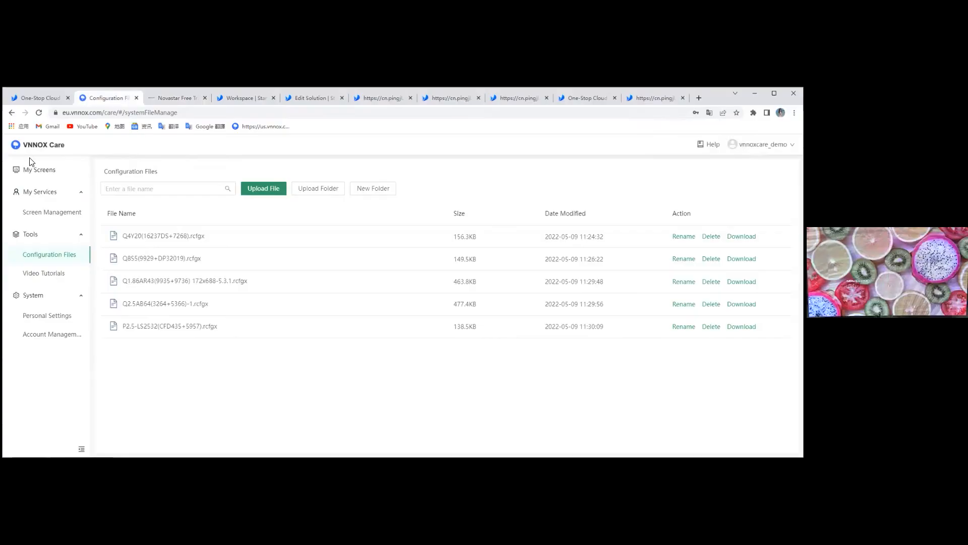
{"action": "left_click", "coordinate": [40, 170]}
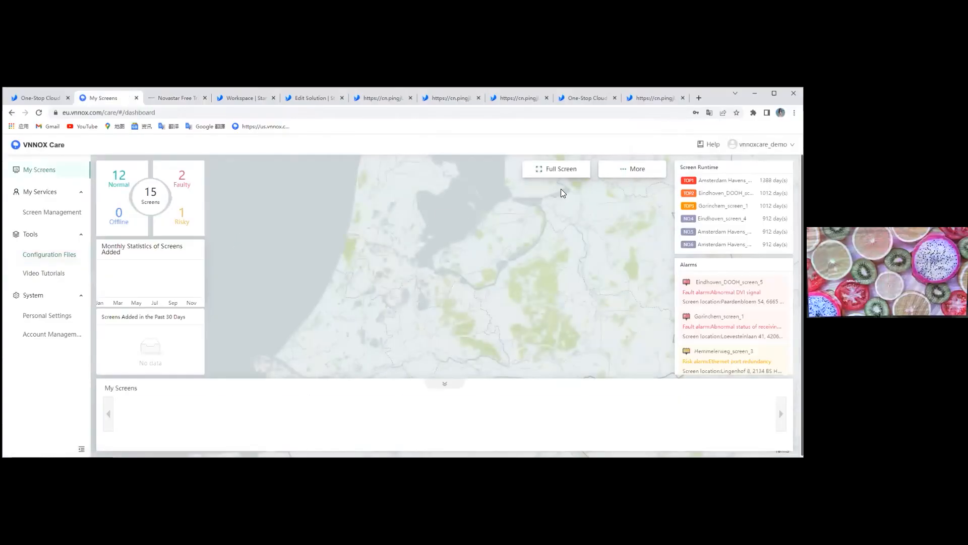